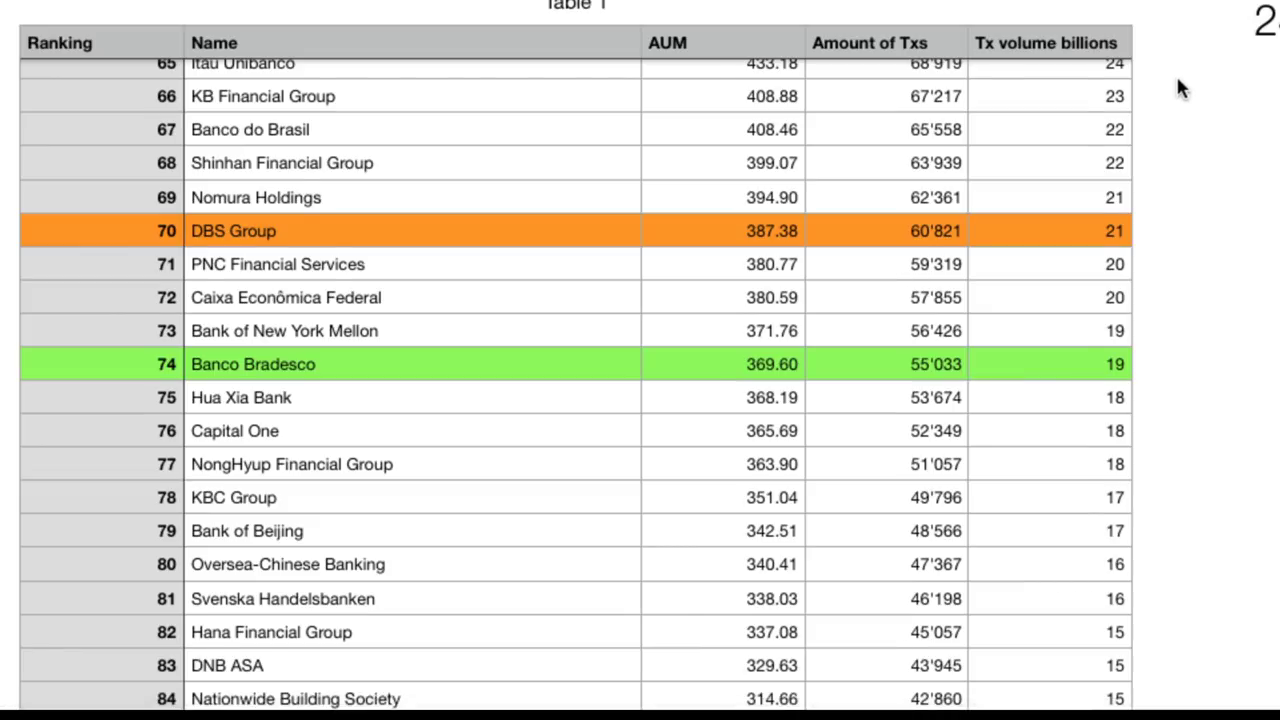
- Examine the top of the bank ranking table and the AUM chart with its trend line beside it
scroll(1176, 74, "up", 15)
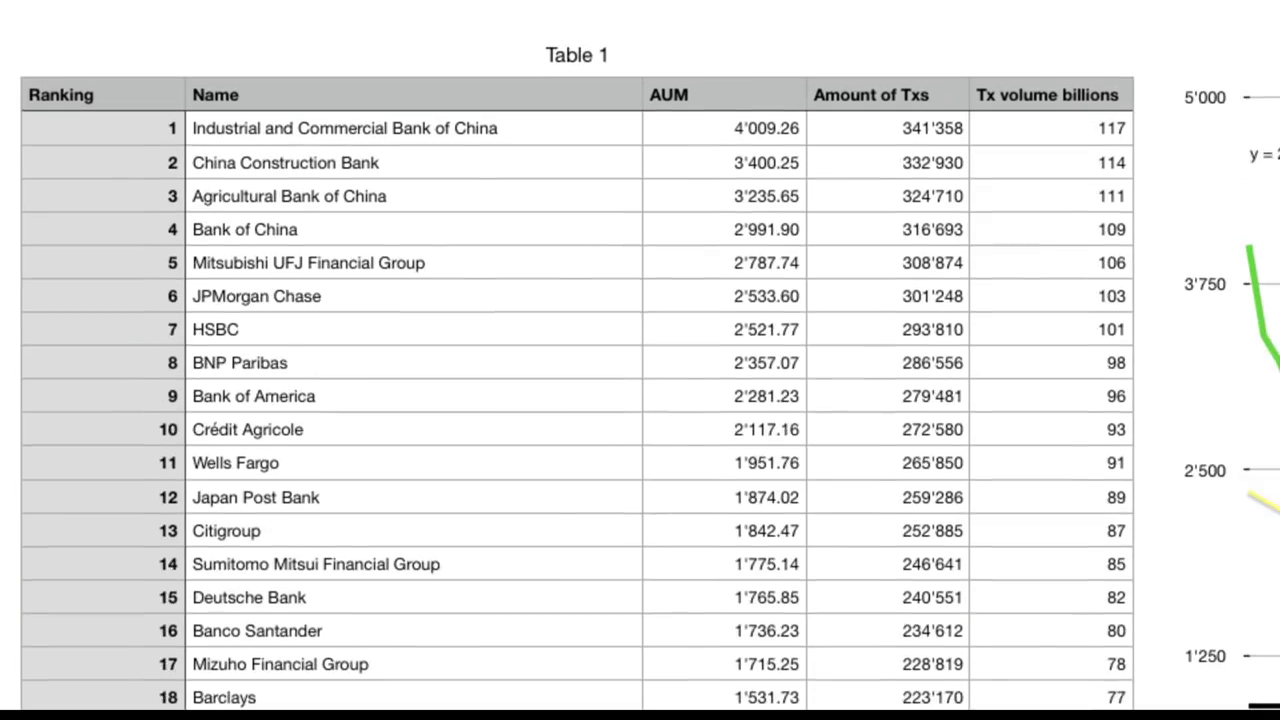
scroll(640, 400, "right", 15)
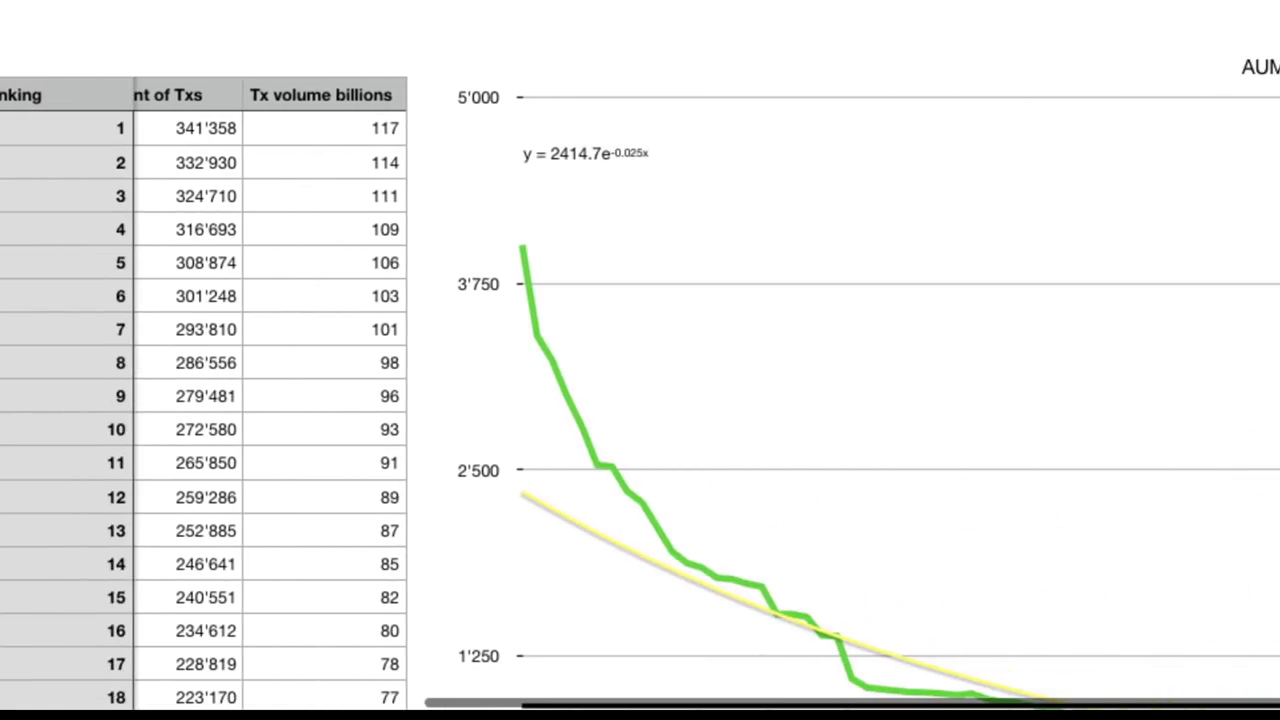
scroll(640, 400, "right", 10)
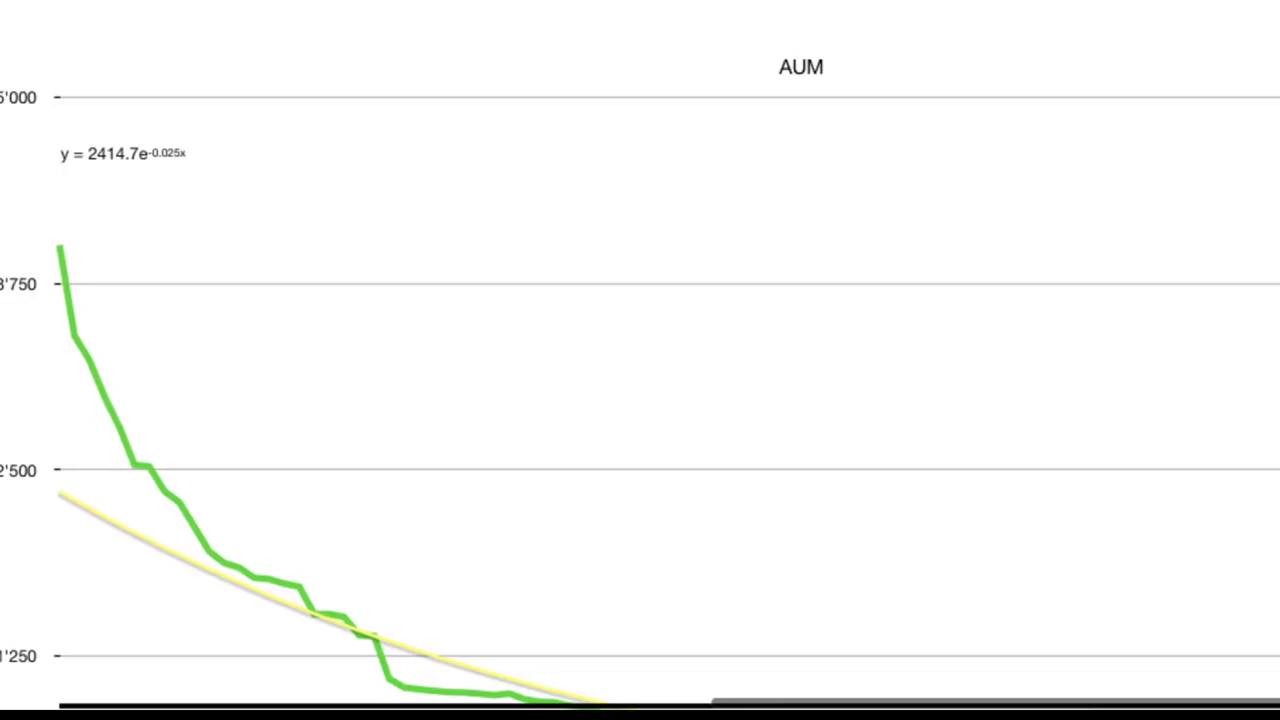
scroll(640, 400, "down", 3)
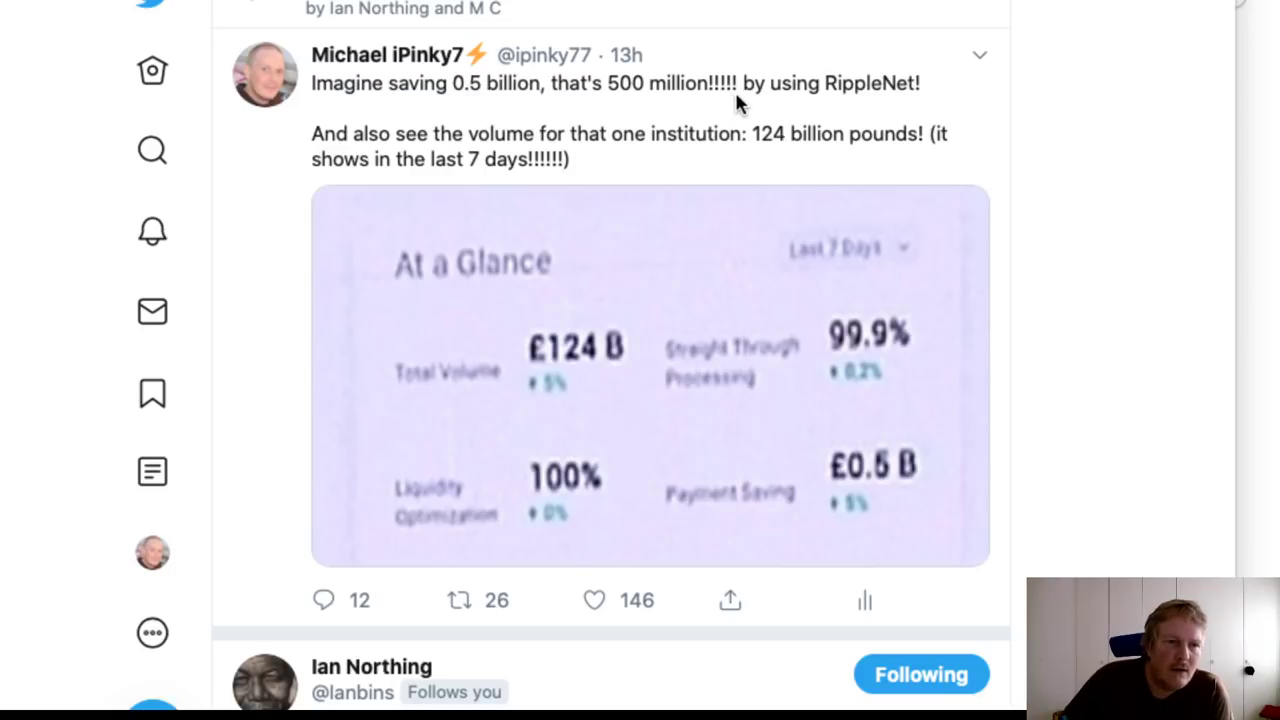
- Open the tweet about RippleNet savings and read its replies questioning whether the volume covers one bank or the whole network
scroll(734, 89, "down", 1)
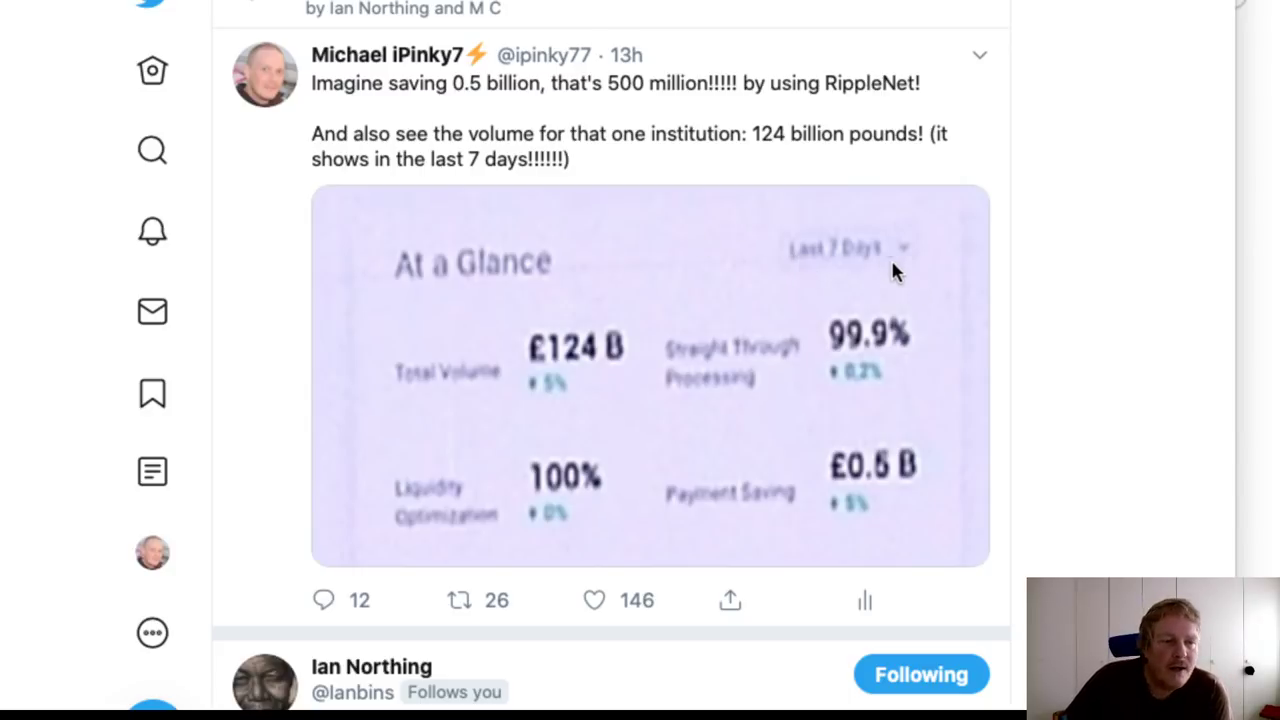
left_click(263, 346)
scroll(329, 400, "down", 10)
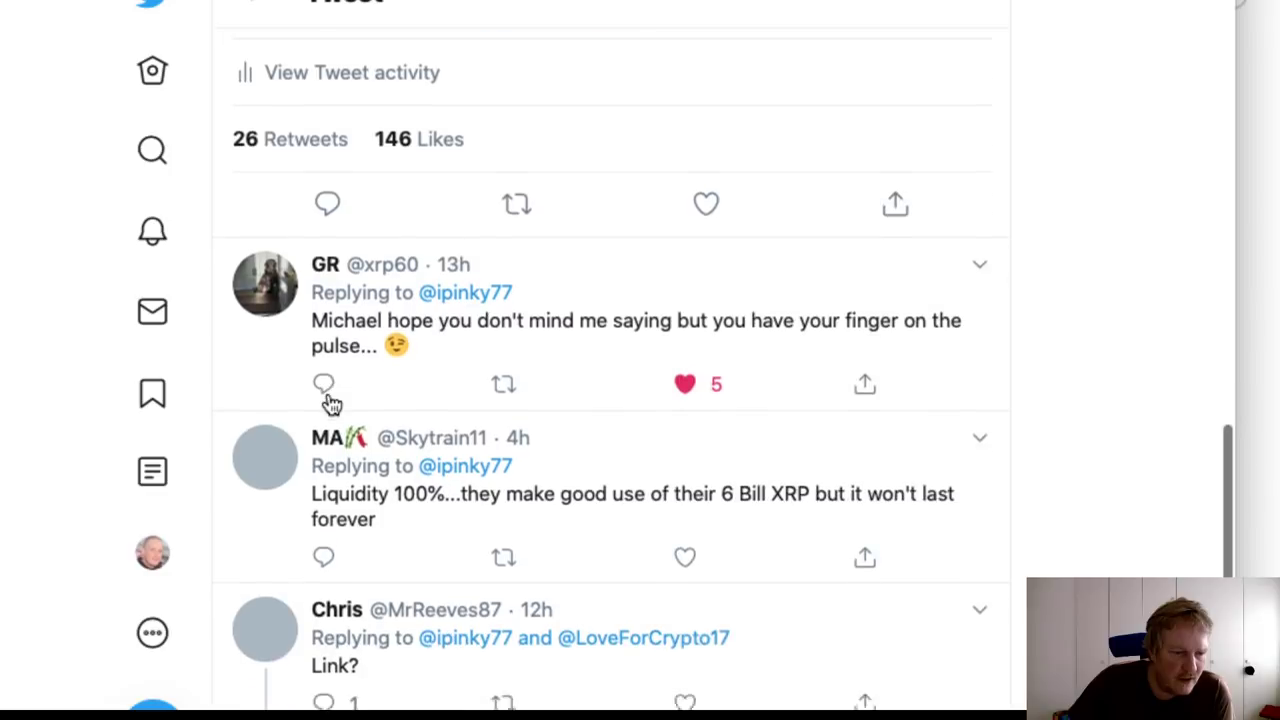
scroll(331, 403, "down", 7)
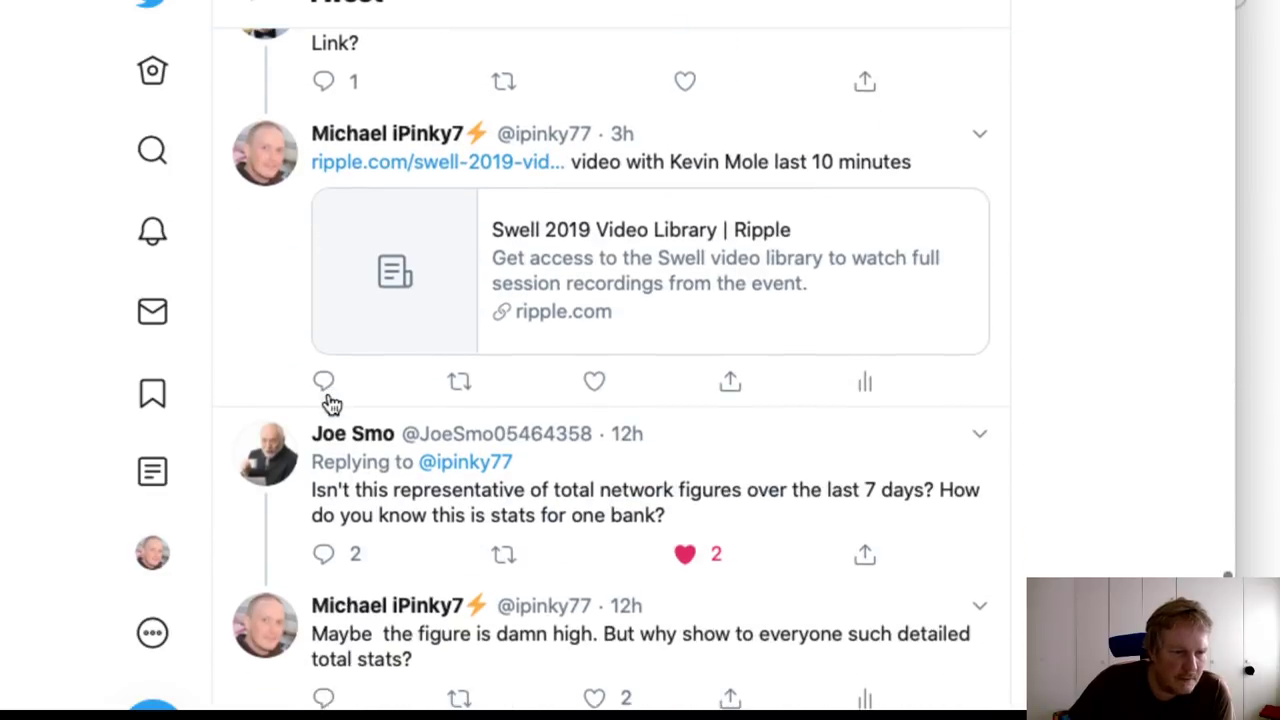
scroll(331, 403, "down", 6)
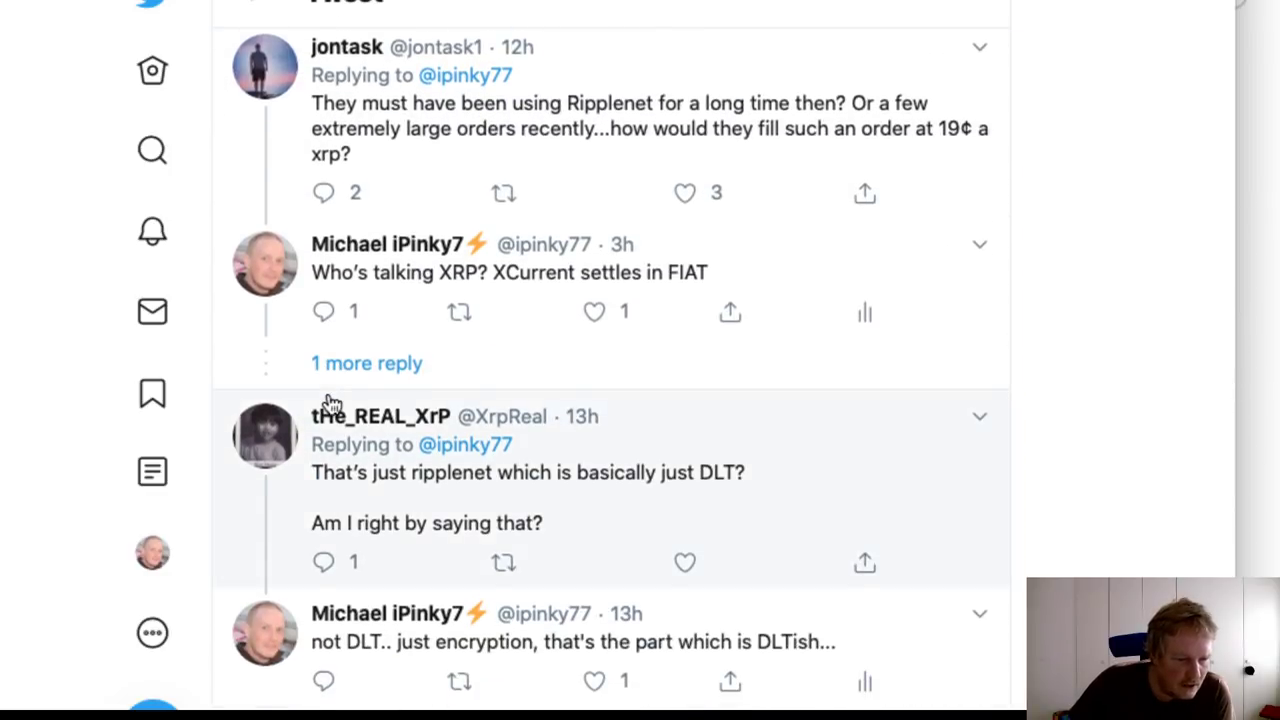
scroll(331, 405, "down", 2)
scroll(331, 404, "down", 2)
scroll(331, 404, "up", 9)
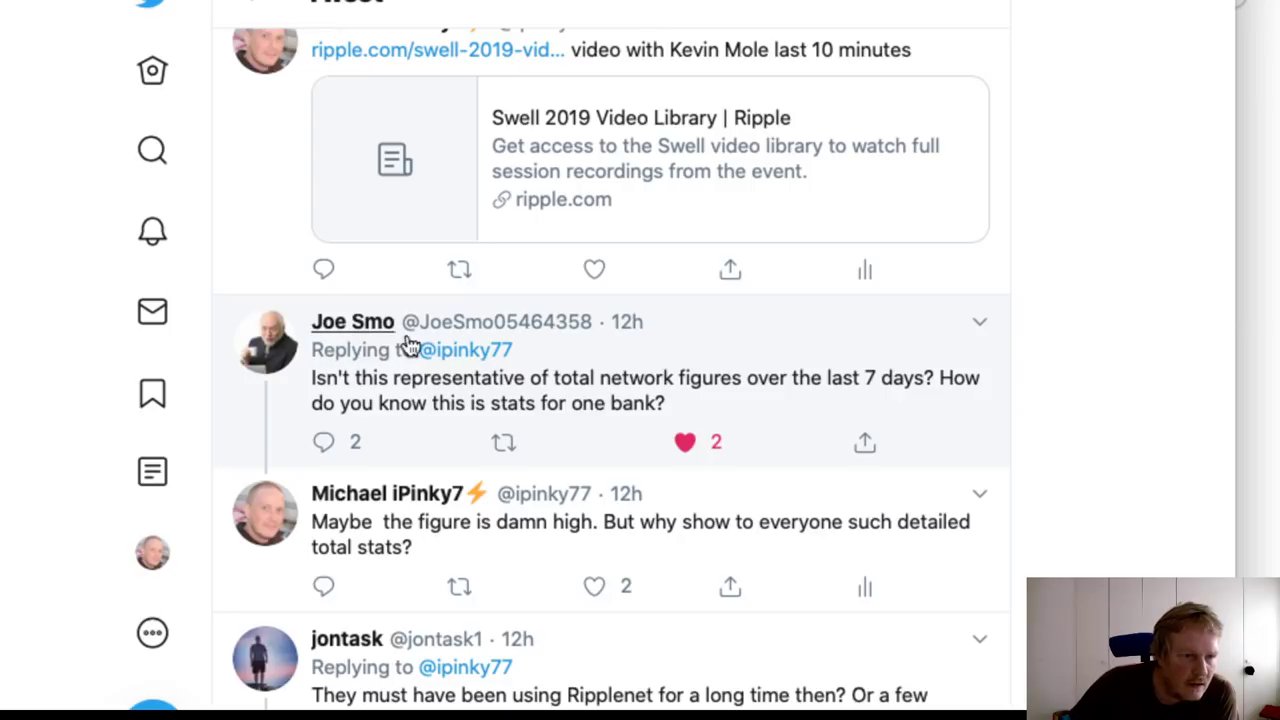
mouse_move(483, 338)
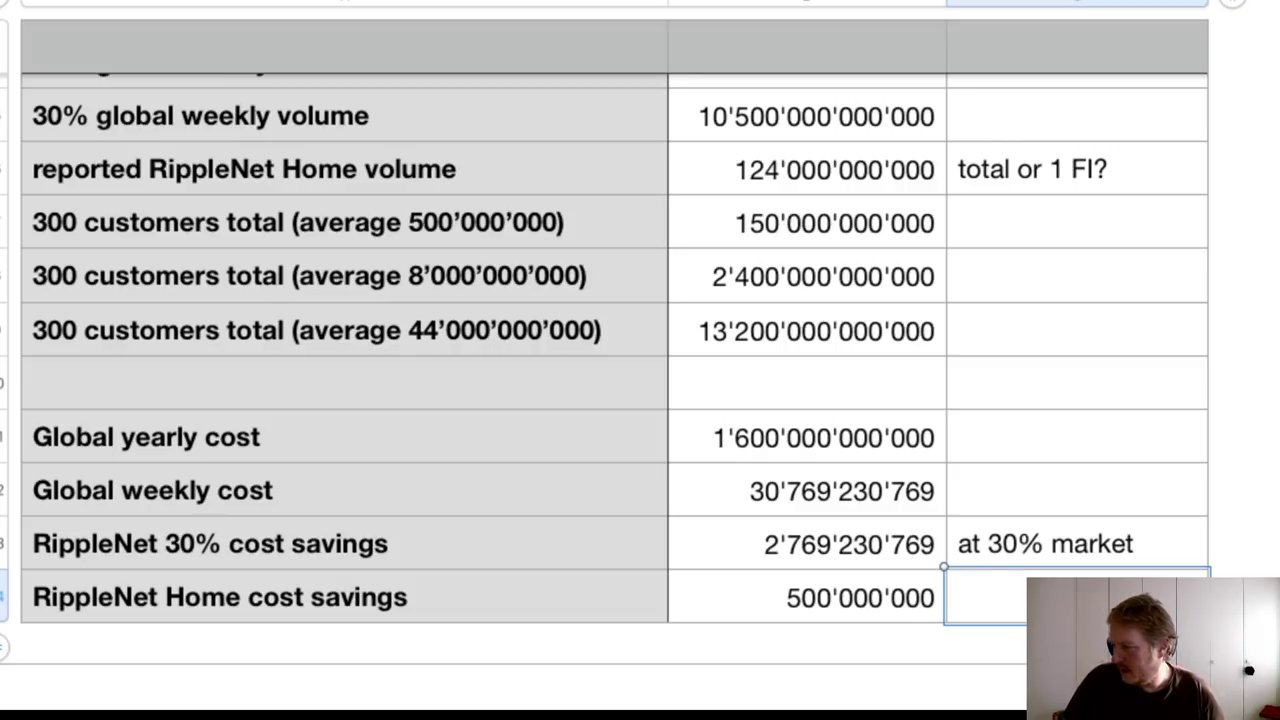
- Review the global daily, global weekly, 10% and 30% weekly volume rows in the volume estimate table
scroll(488, 337, "up", 3)
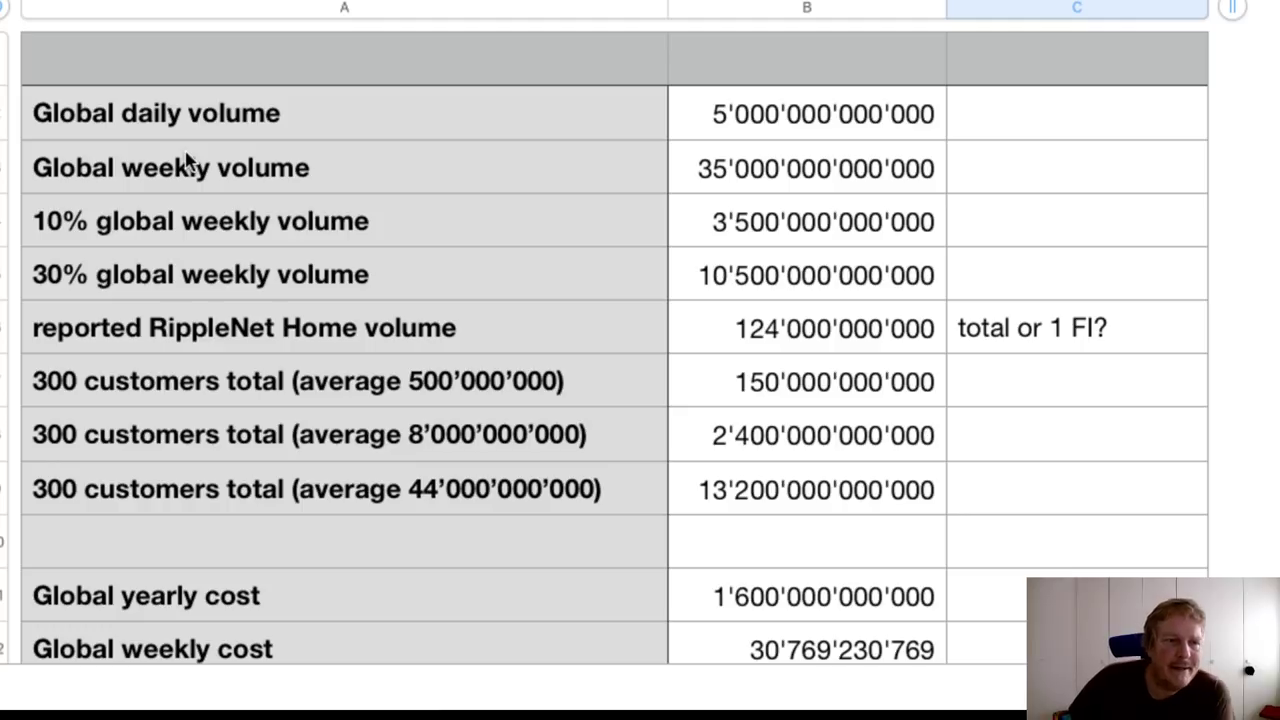
left_click(360, 116)
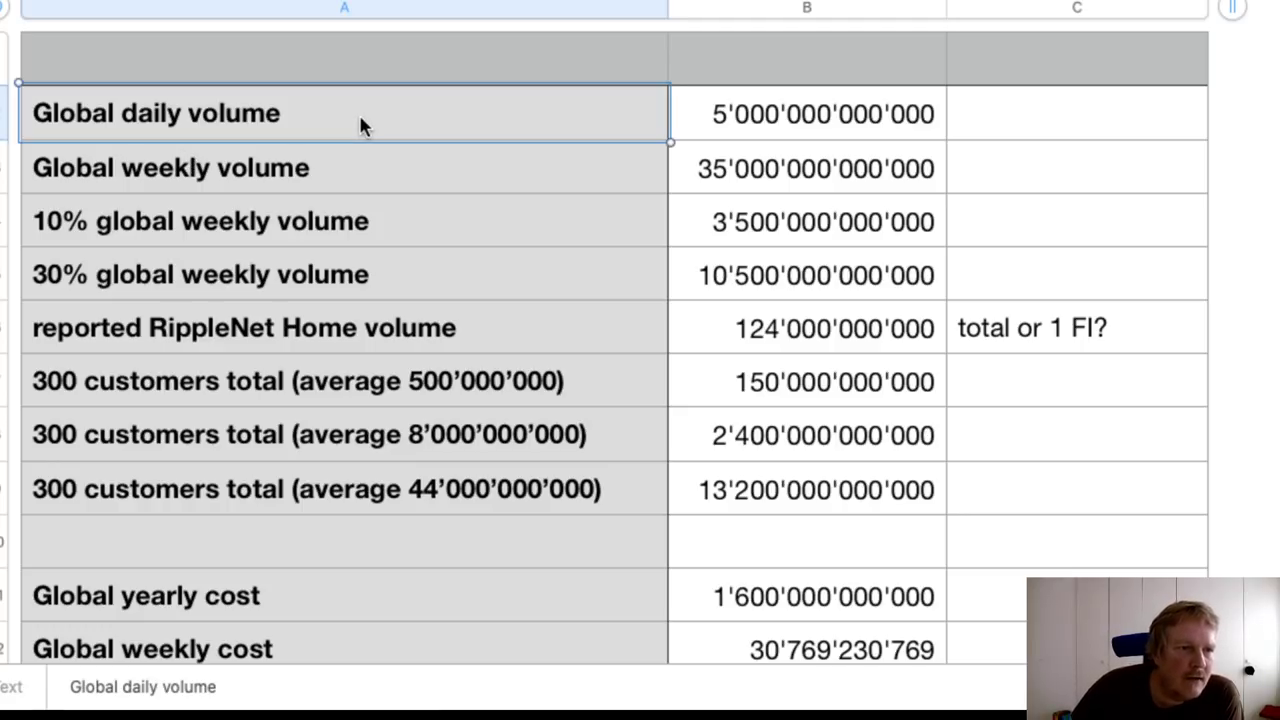
left_click(789, 181)
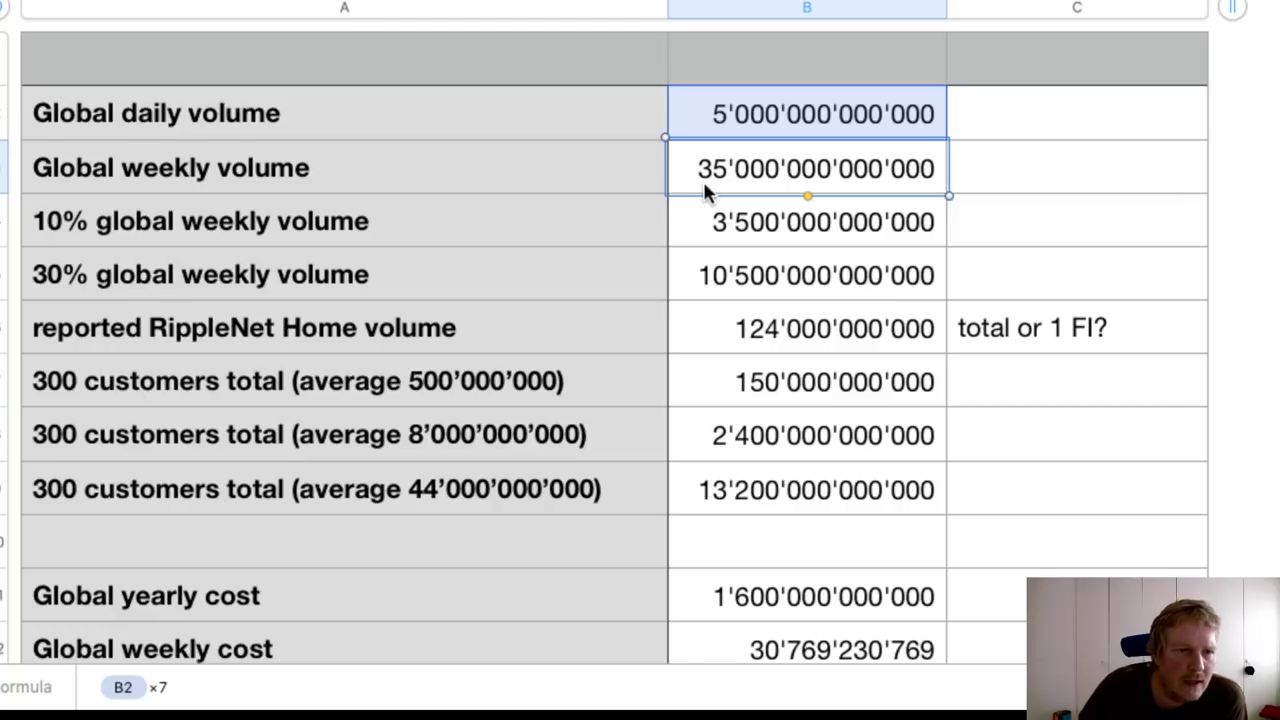
left_click(485, 240)
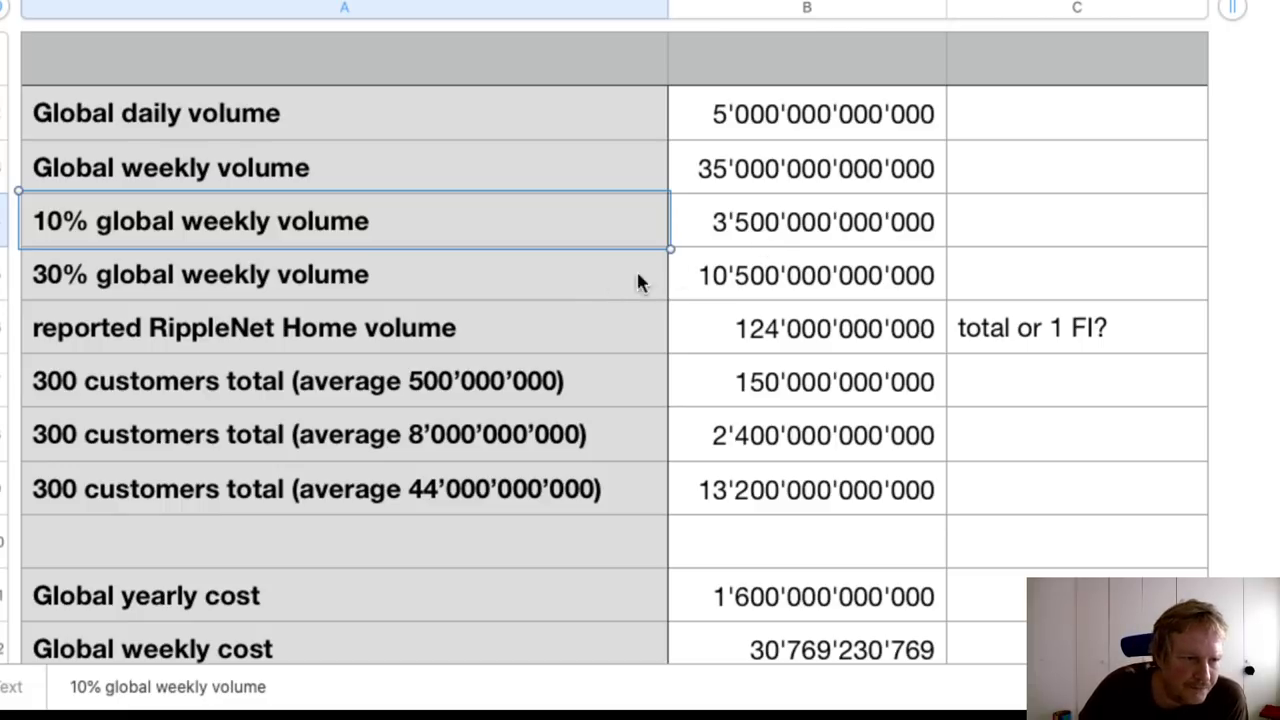
left_click(569, 282)
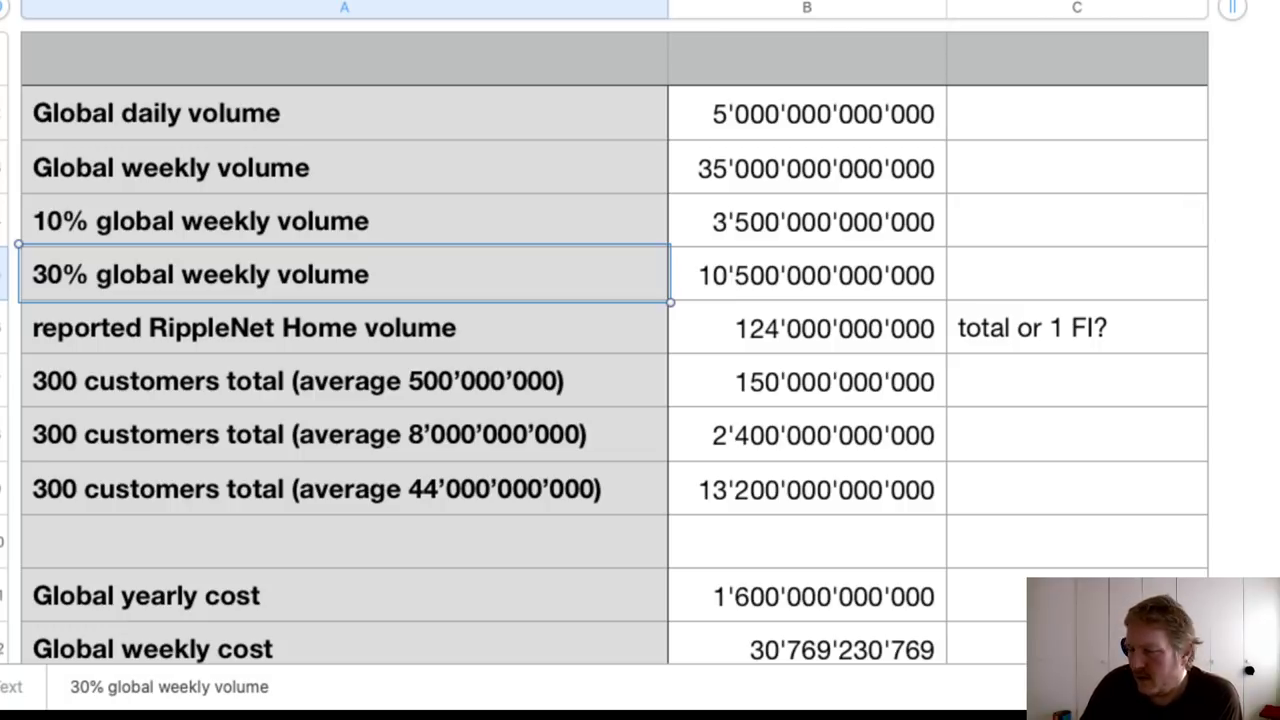
- Switch to the tweet in the browser, check the total volume in its RippleNet Home image, and return to the spreadsheet
key("ctrl+Right")
scroll(822, 466, "up", 5)
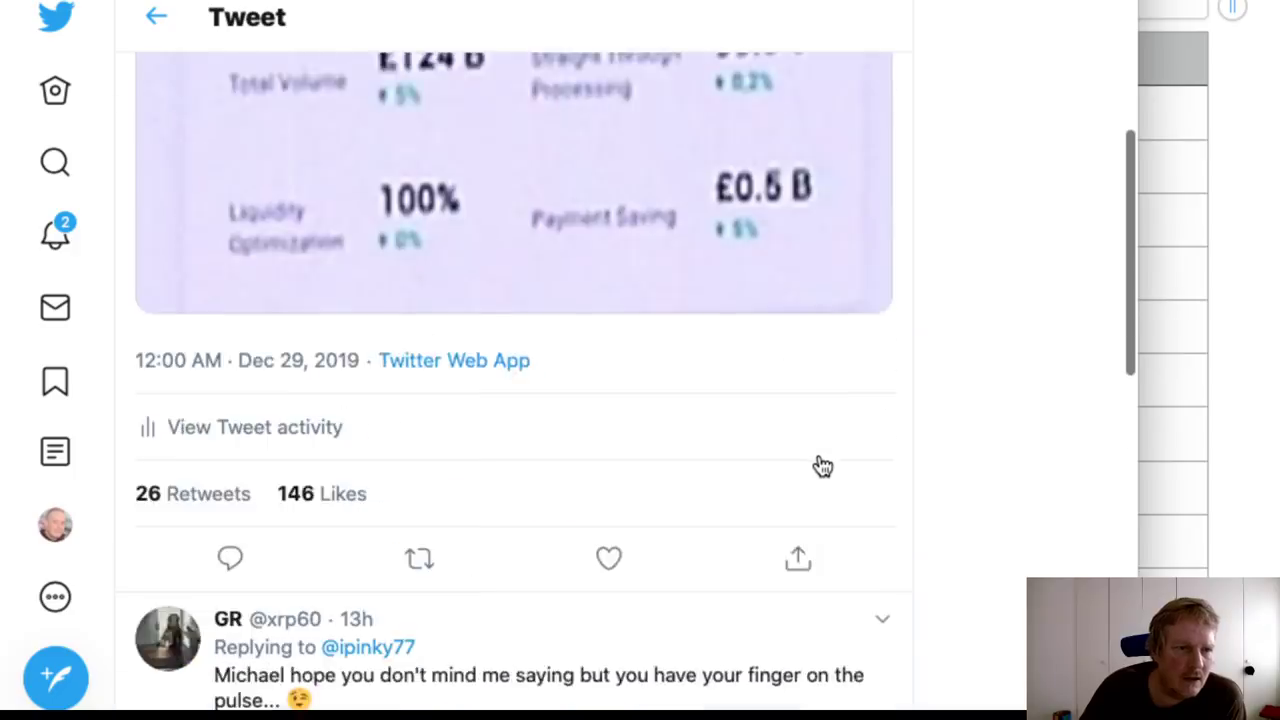
scroll(822, 466, "up", 3)
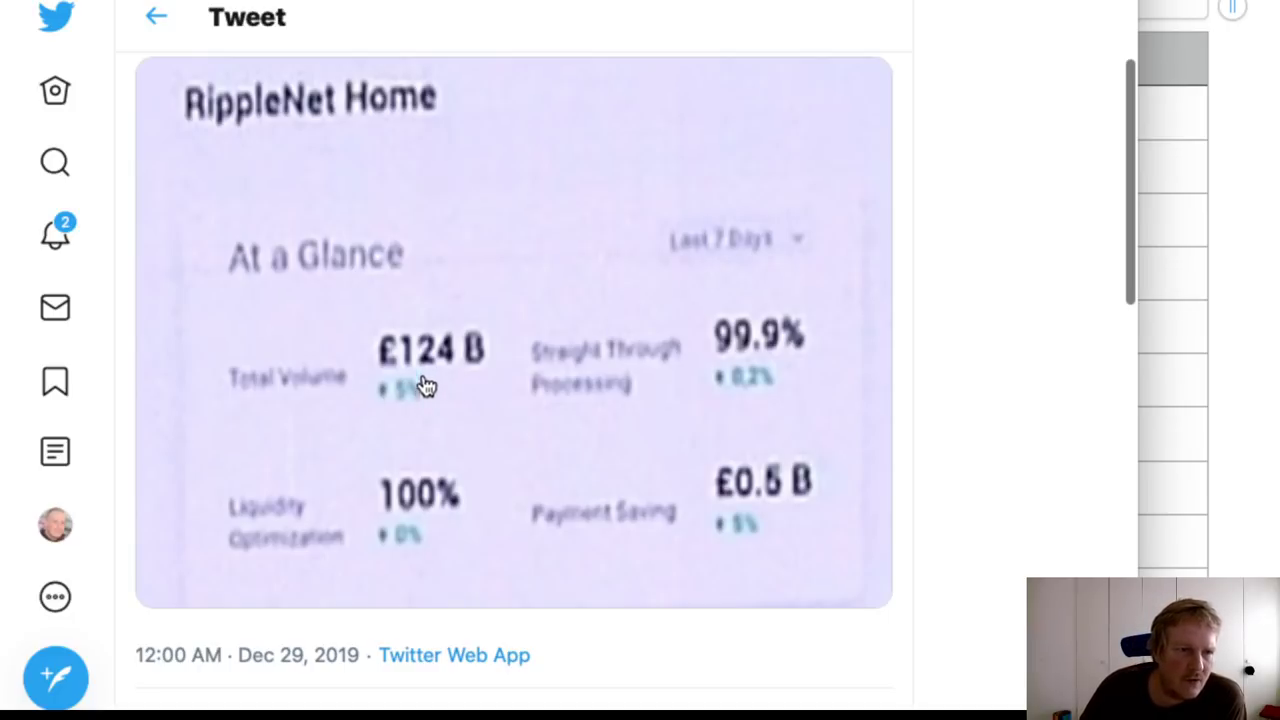
key("super+Tab")
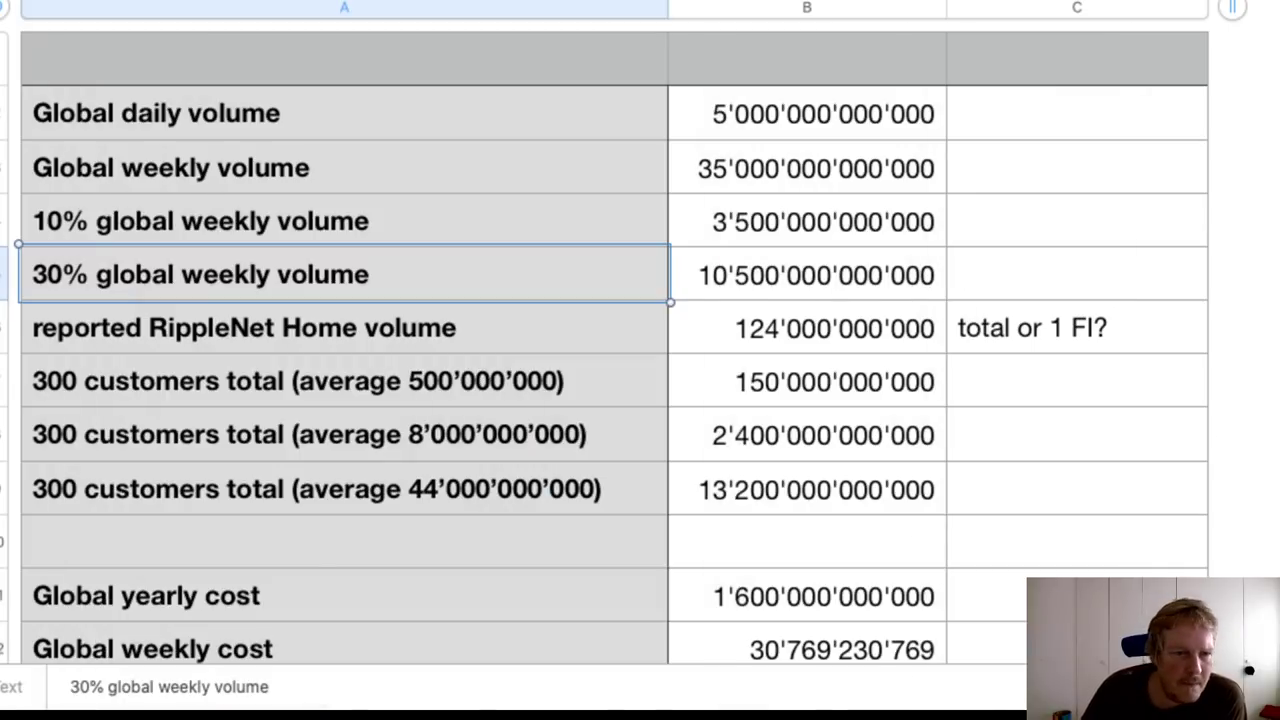
- Select the reported RippleNet Home volume and examine it against the 300-customer totals and the global cost rows
left_click(822, 337)
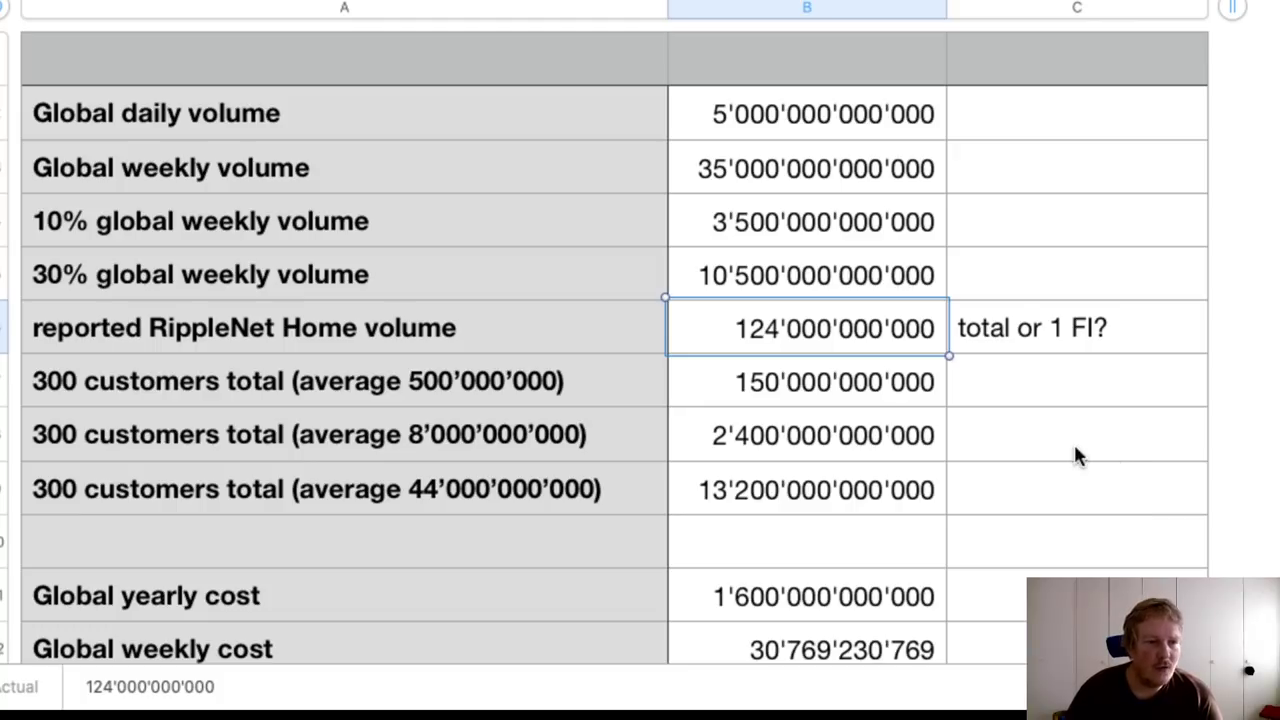
scroll(1090, 460, "down", 1)
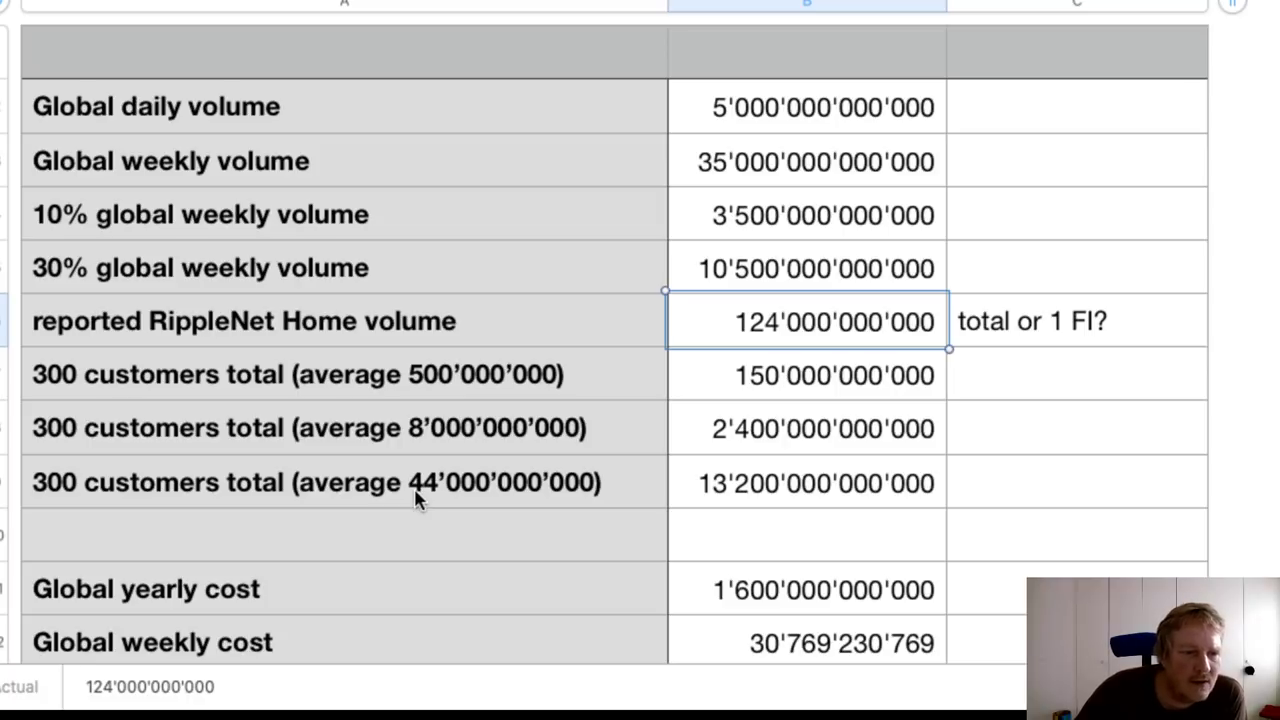
scroll(414, 488, "down", 1)
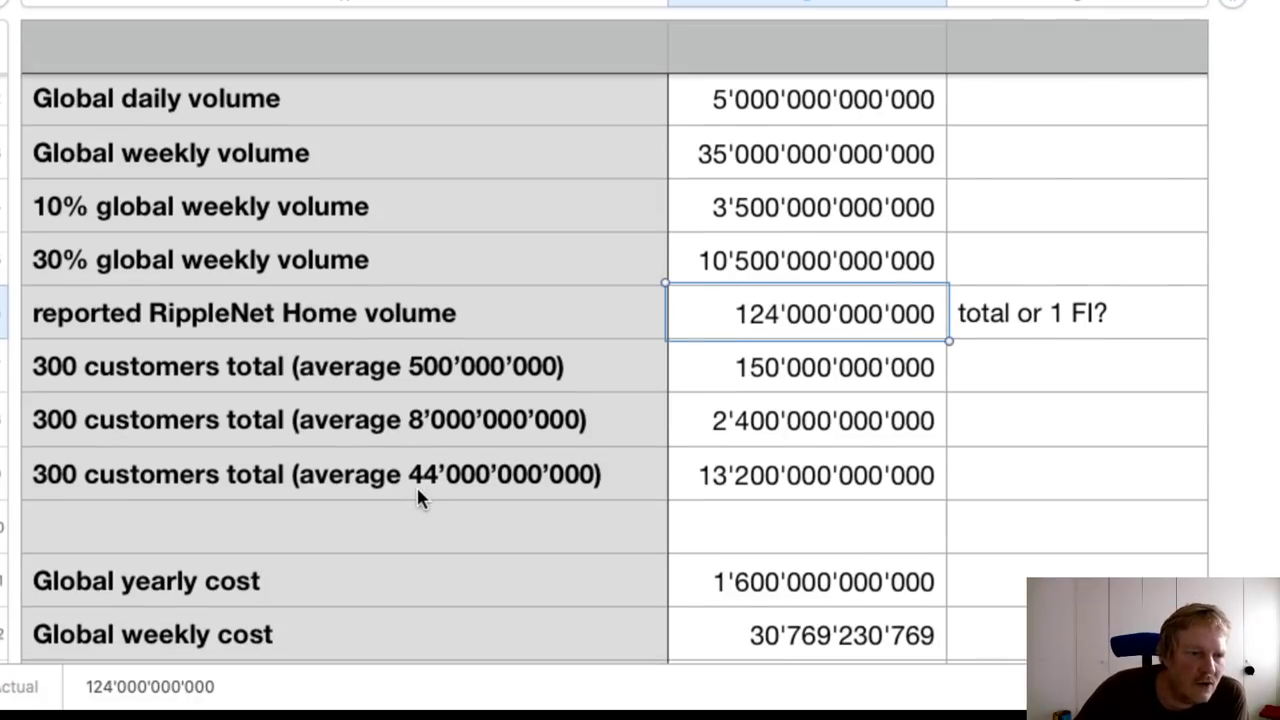
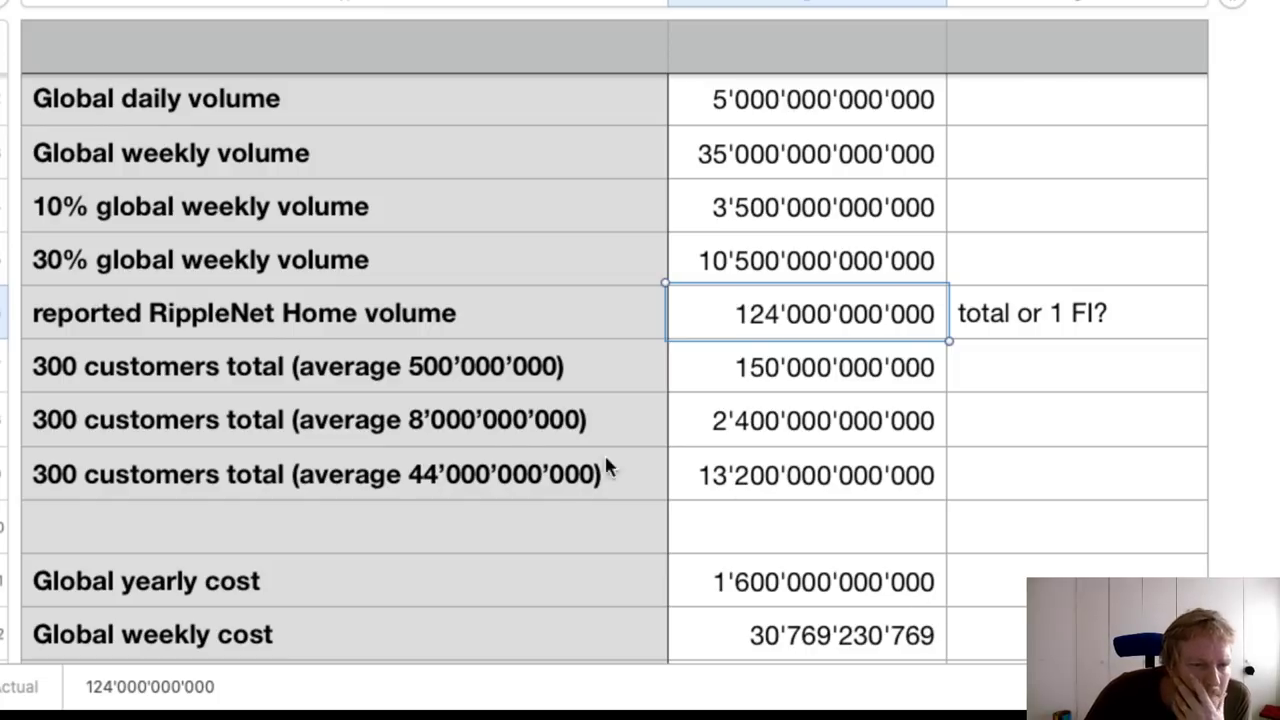
scroll(500, 500, "down", 3)
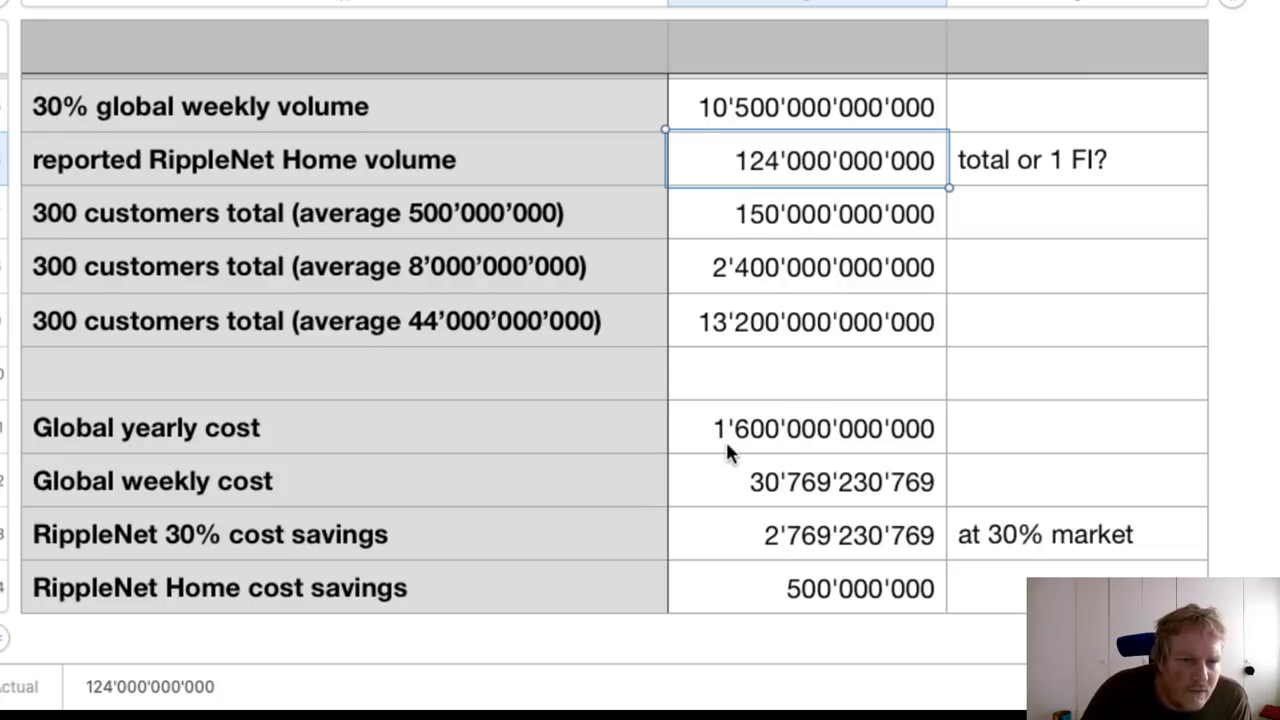
scroll(725, 438, "down", 1)
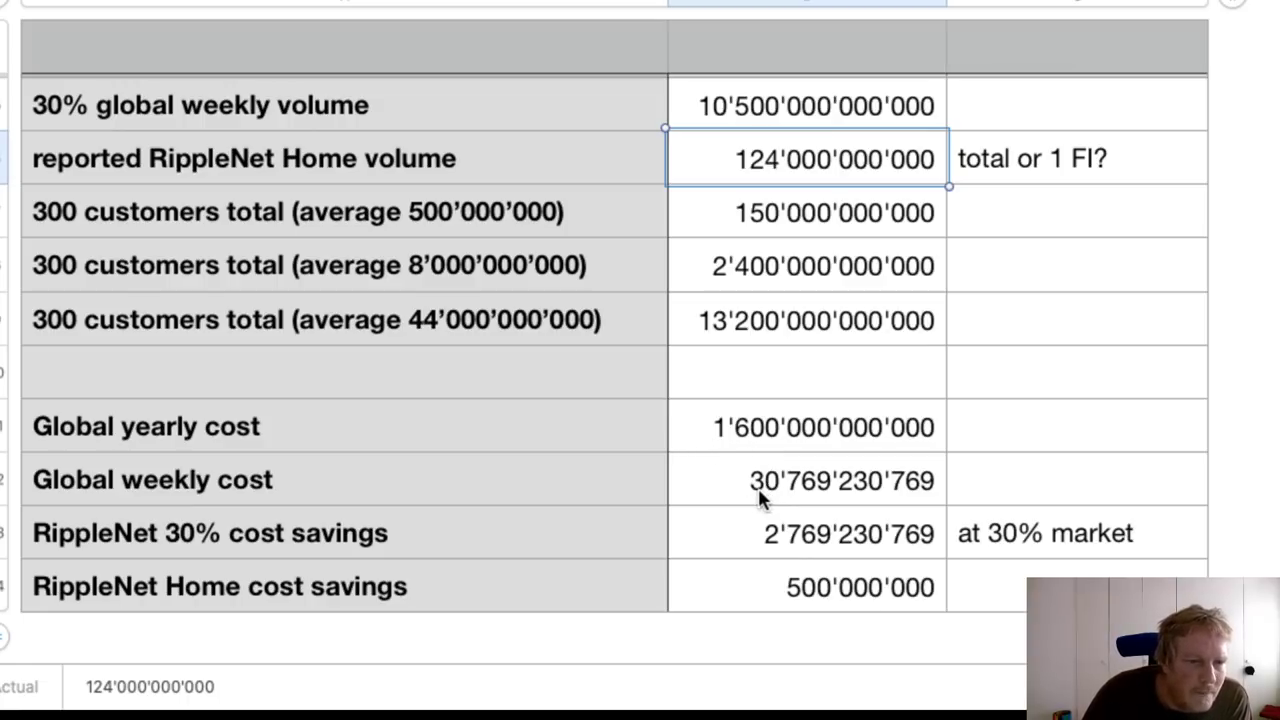
- Open the RippleNet 30% cost savings formula, highlight its two multipliers, and close it without changing anything
left_click(846, 546)
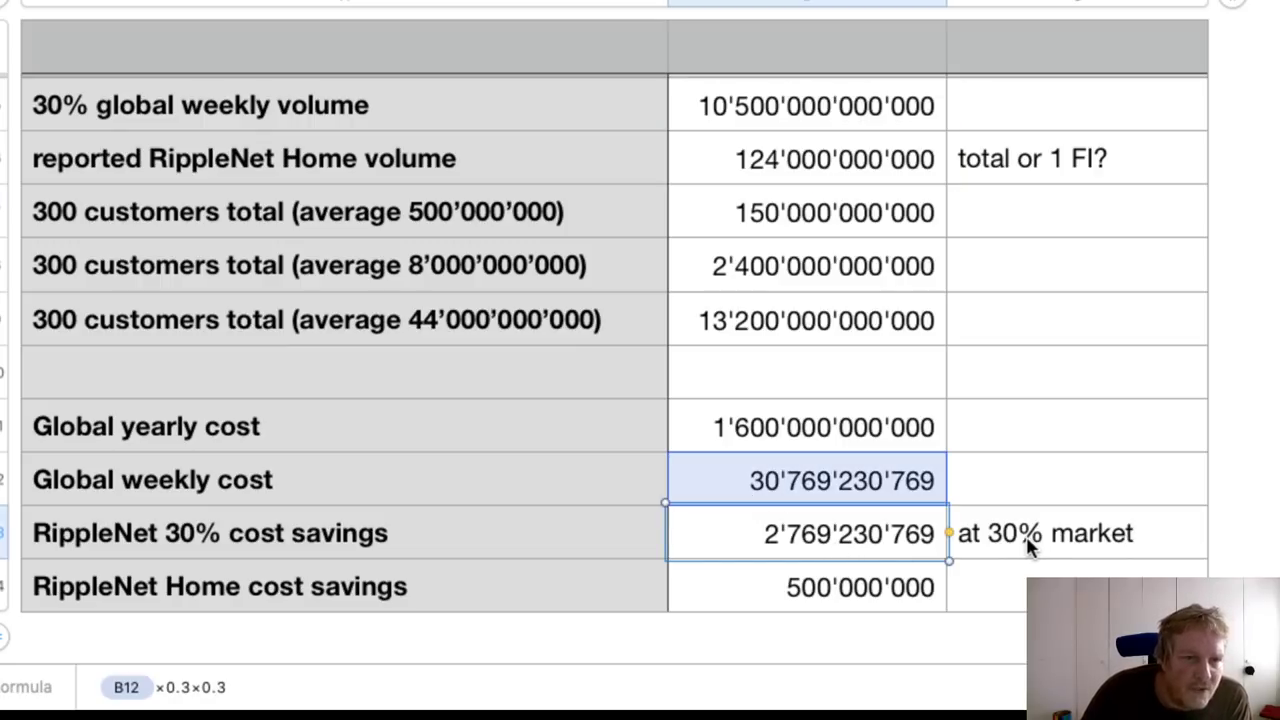
double_click(869, 540)
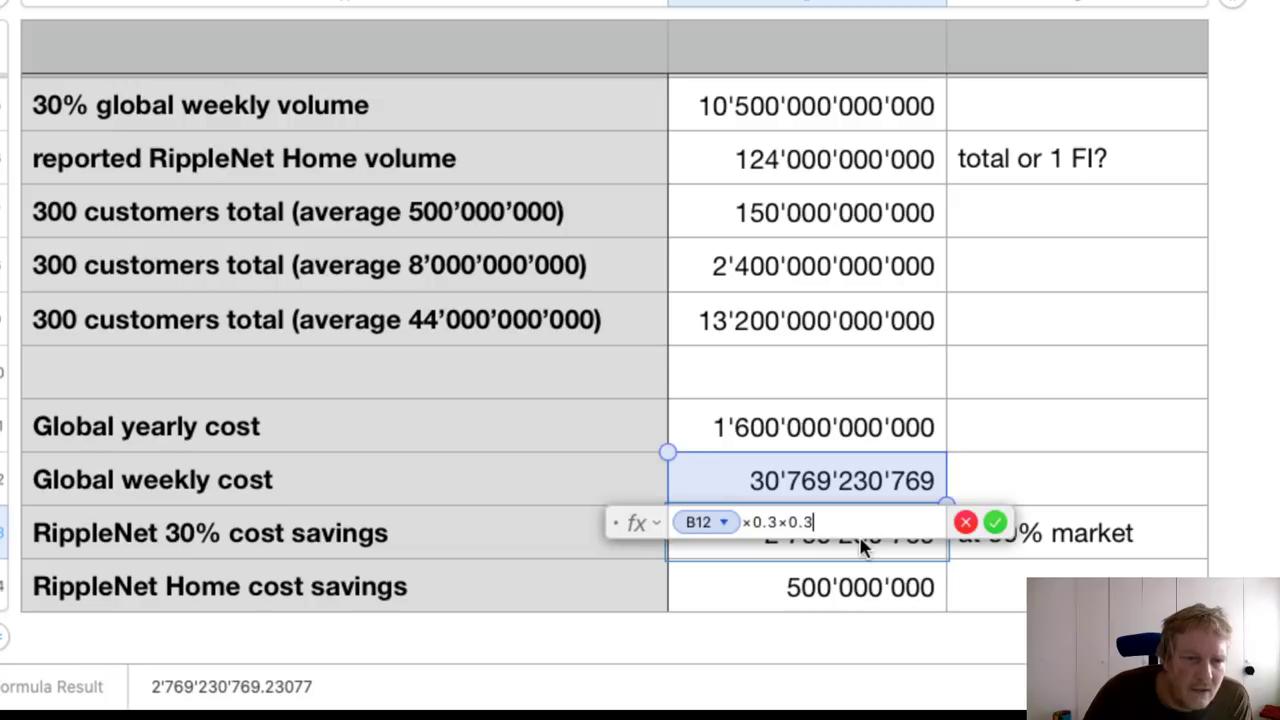
left_click_drag(752, 522, 776, 522)
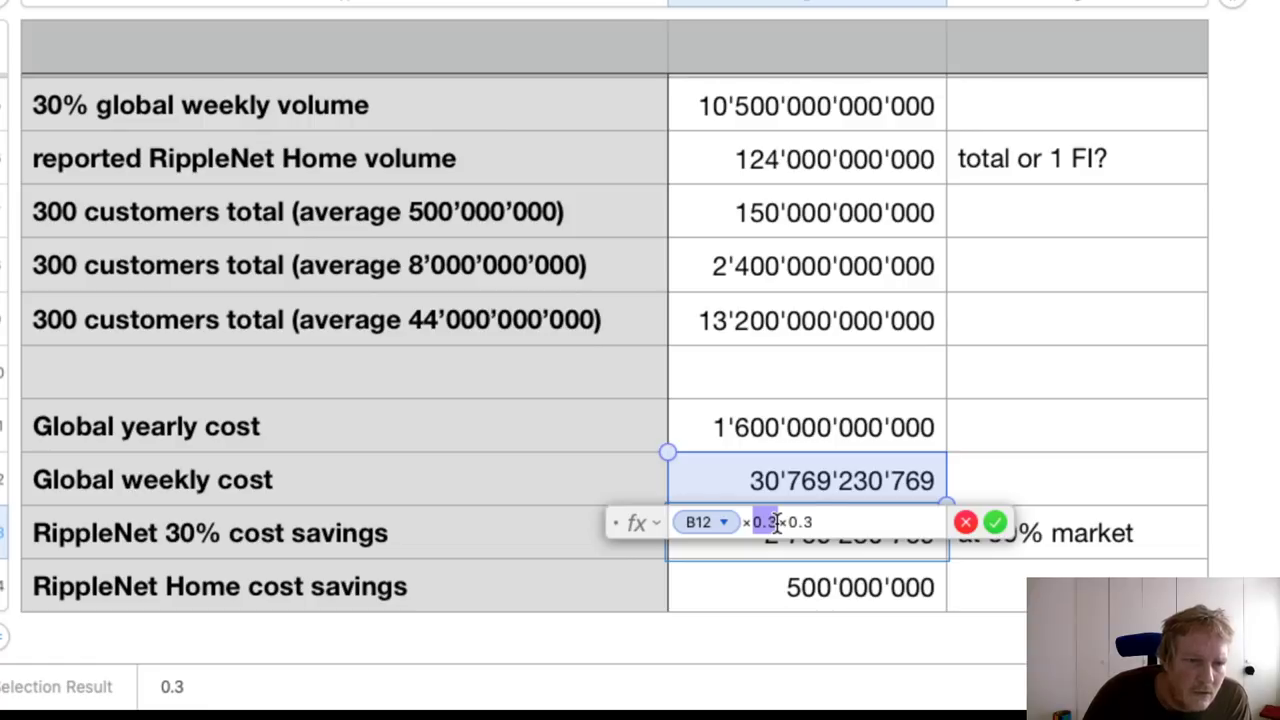
left_click_drag(777, 522, 828, 521)
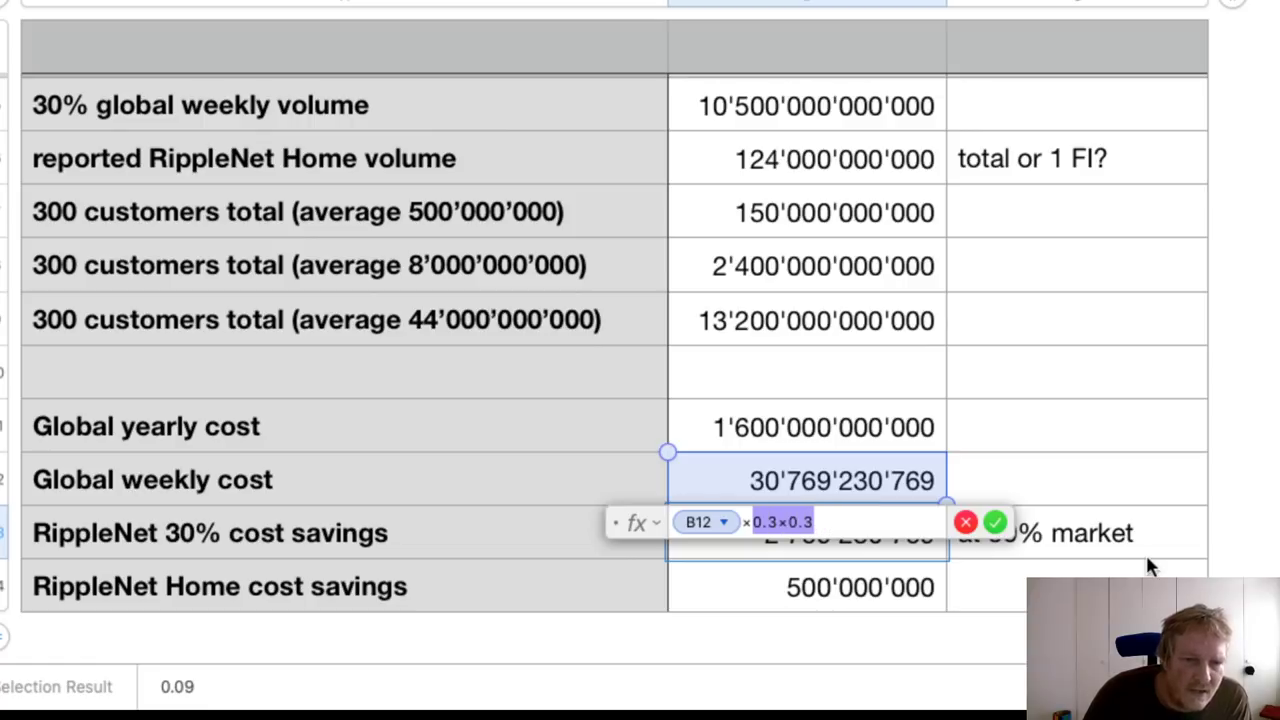
key("Return")
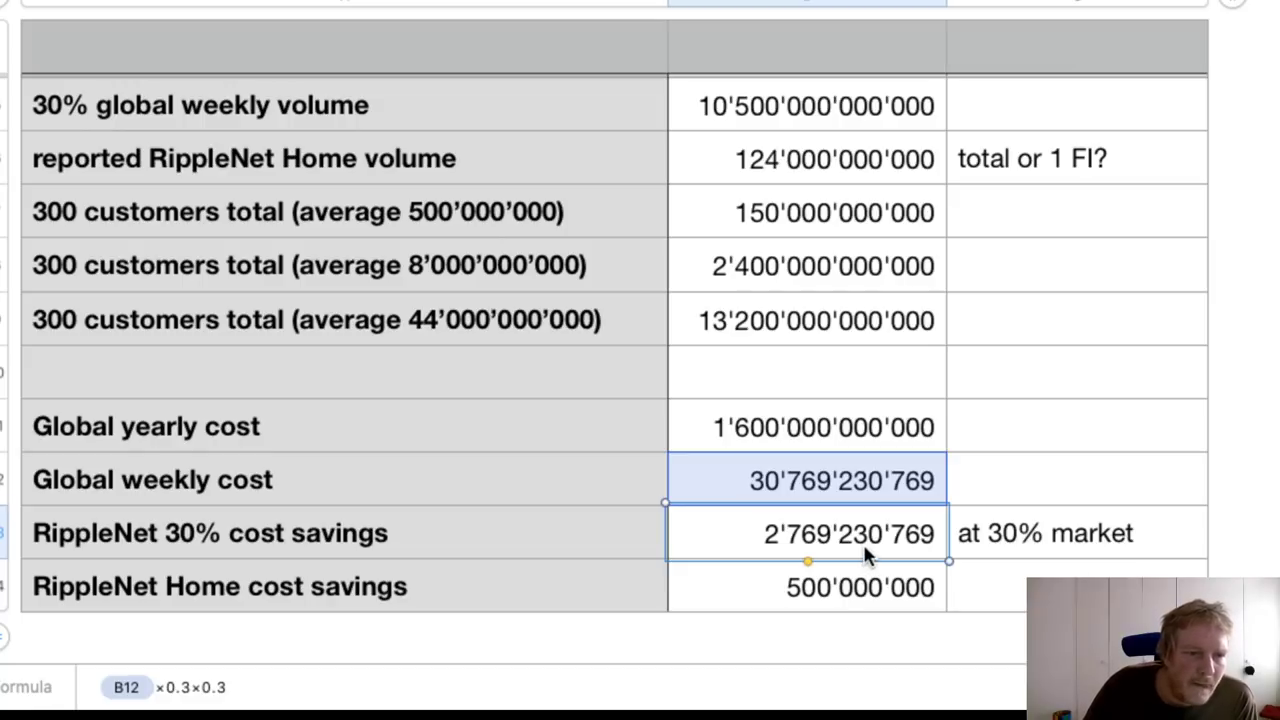
- Select the RippleNet Home cost savings value and compare it with the payment saving in the tweet's image in the browser
left_click(846, 592)
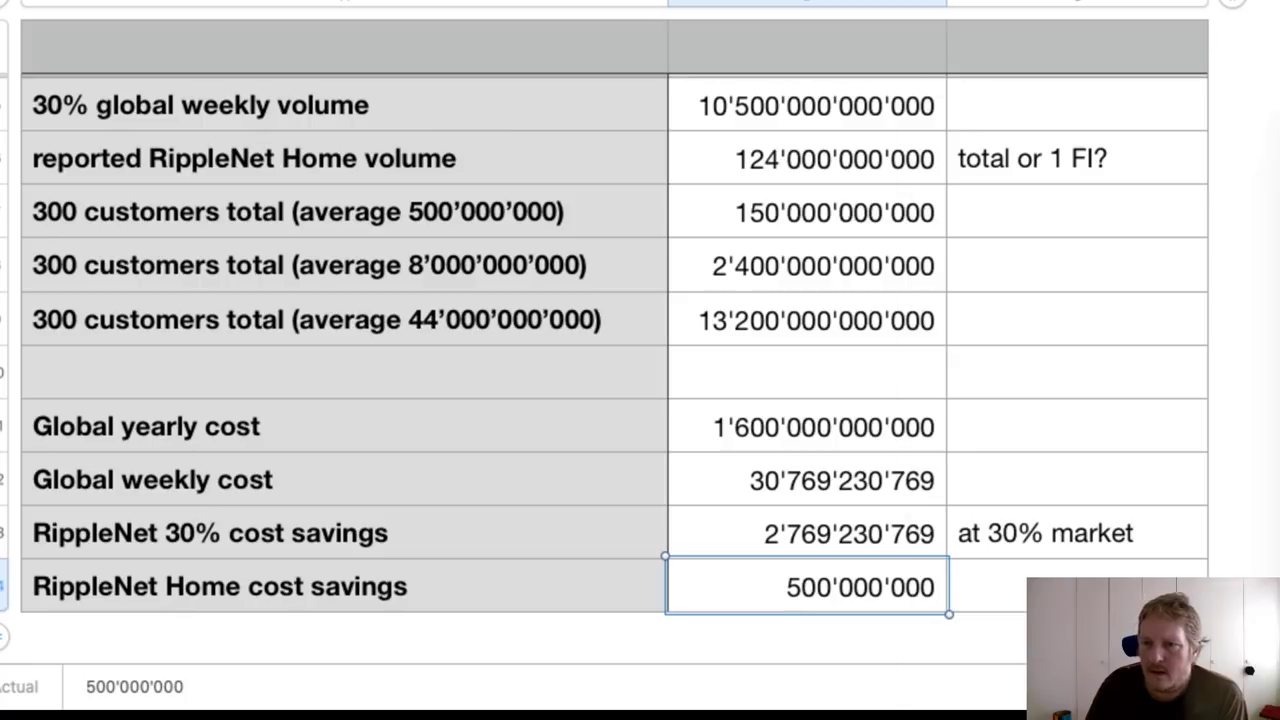
key("super+Tab")
scroll(550, 350, "down", 1)
scroll(550, 350, "up", 1)
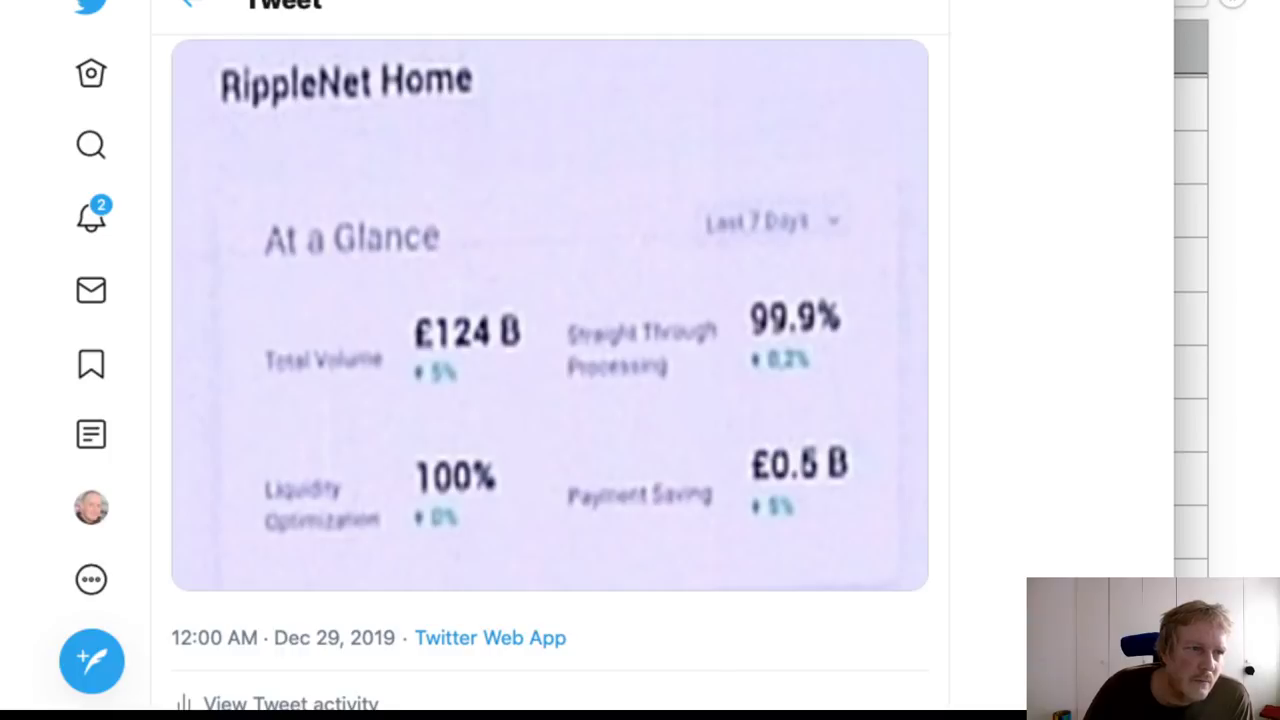
key("super+Tab")
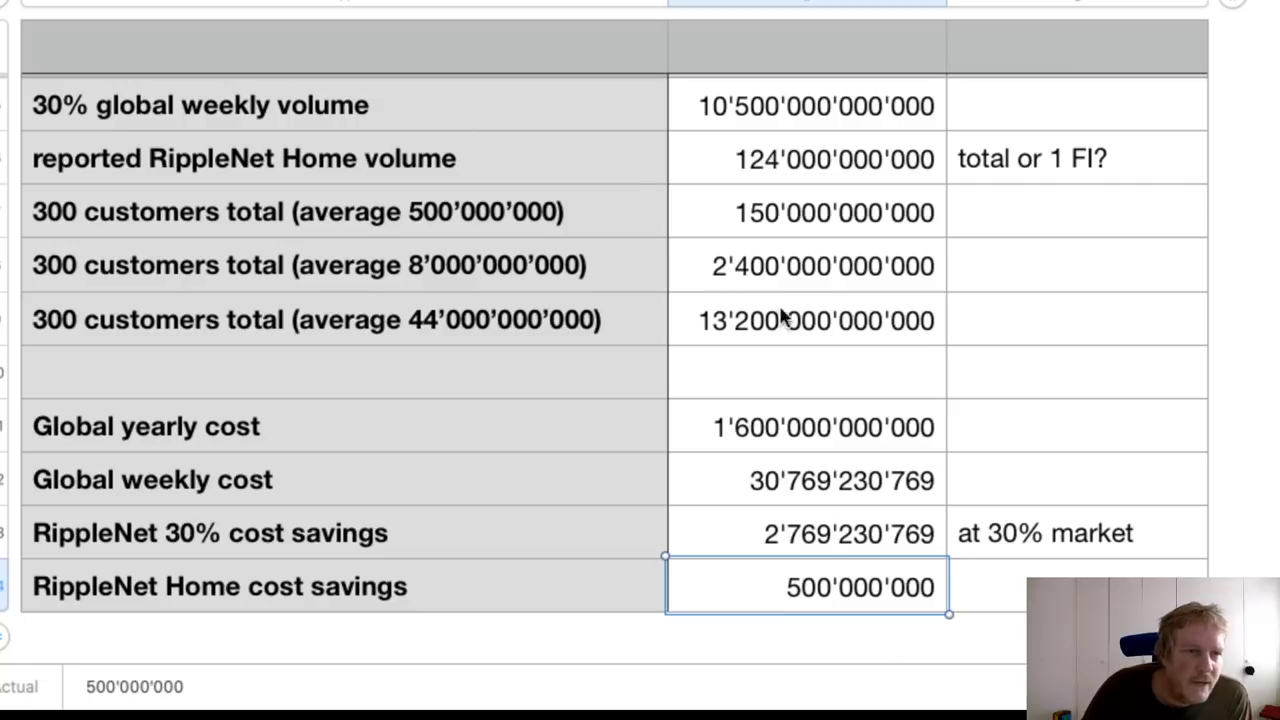
- Switch to the sheet with the bank ranking table and examine its AUM column from the first row
left_click(540, 3)
scroll(544, 230, "left", 10)
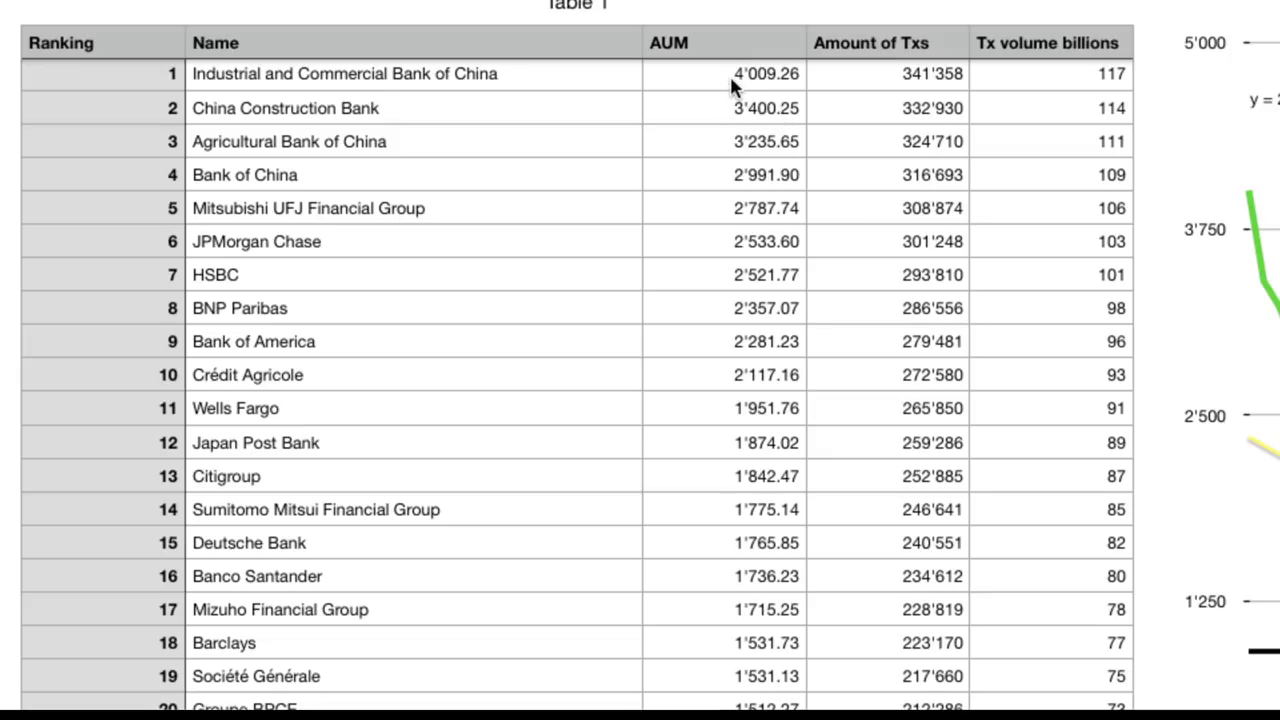
left_click(694, 46)
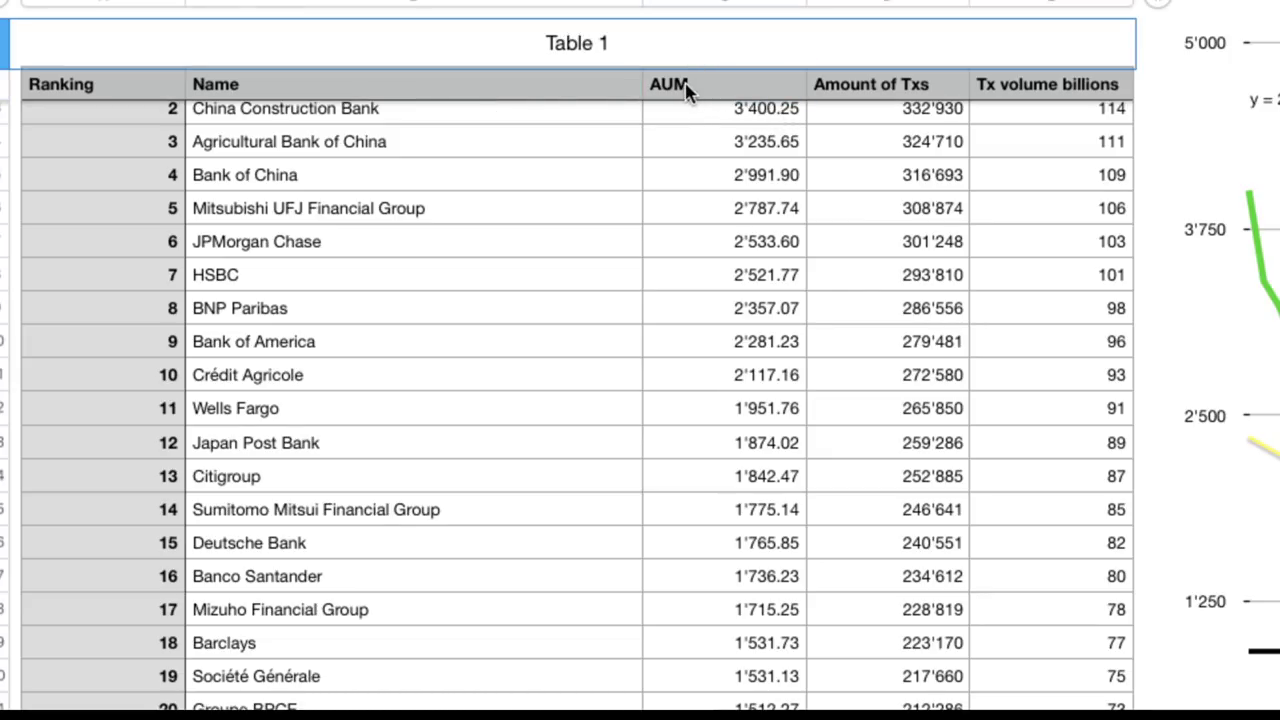
scroll(709, 243, "up", 1)
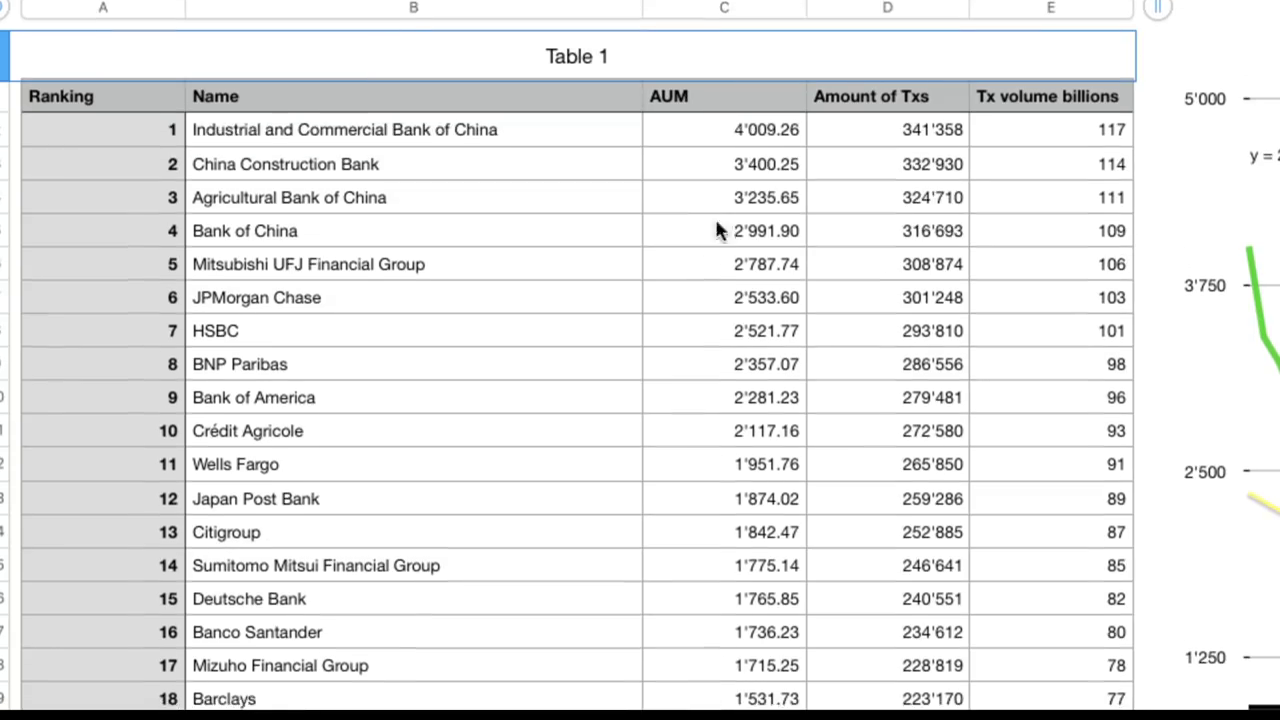
- Examine the bank ranking table down to the Total row and back up to the first rank
scroll(737, 277, "down", 20)
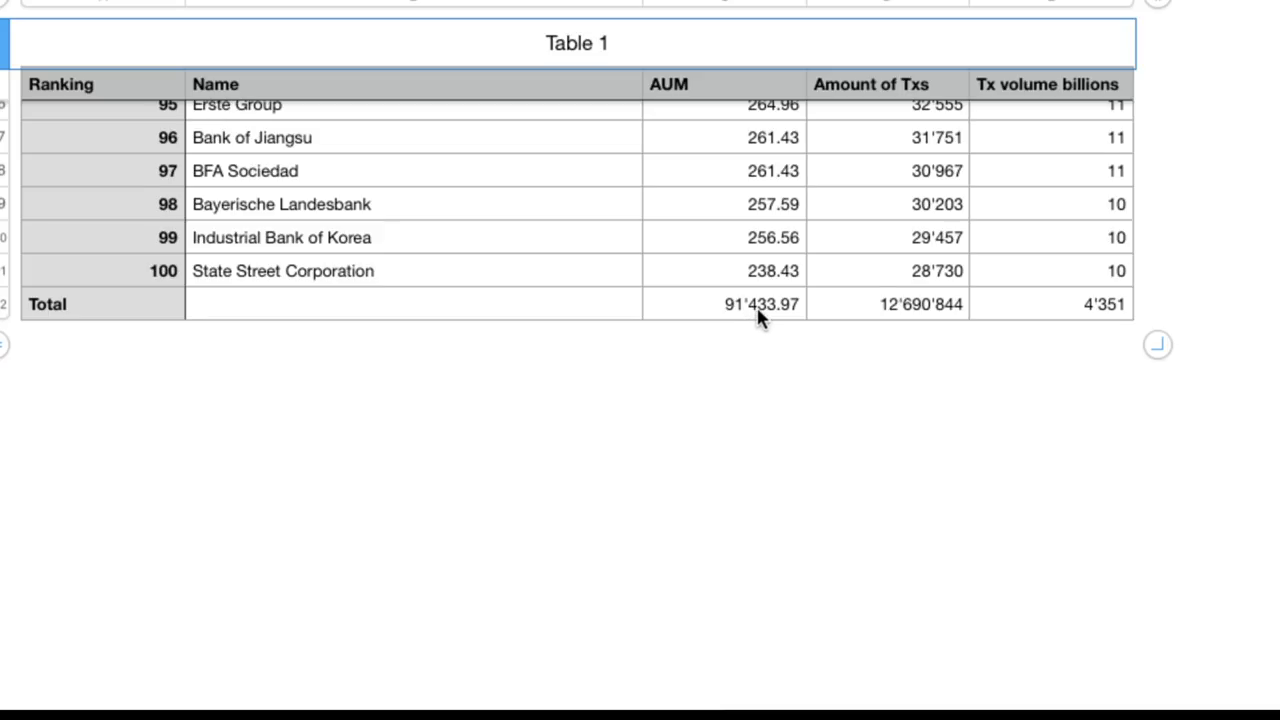
scroll(757, 314, "up", 10)
scroll(757, 318, "up", 15)
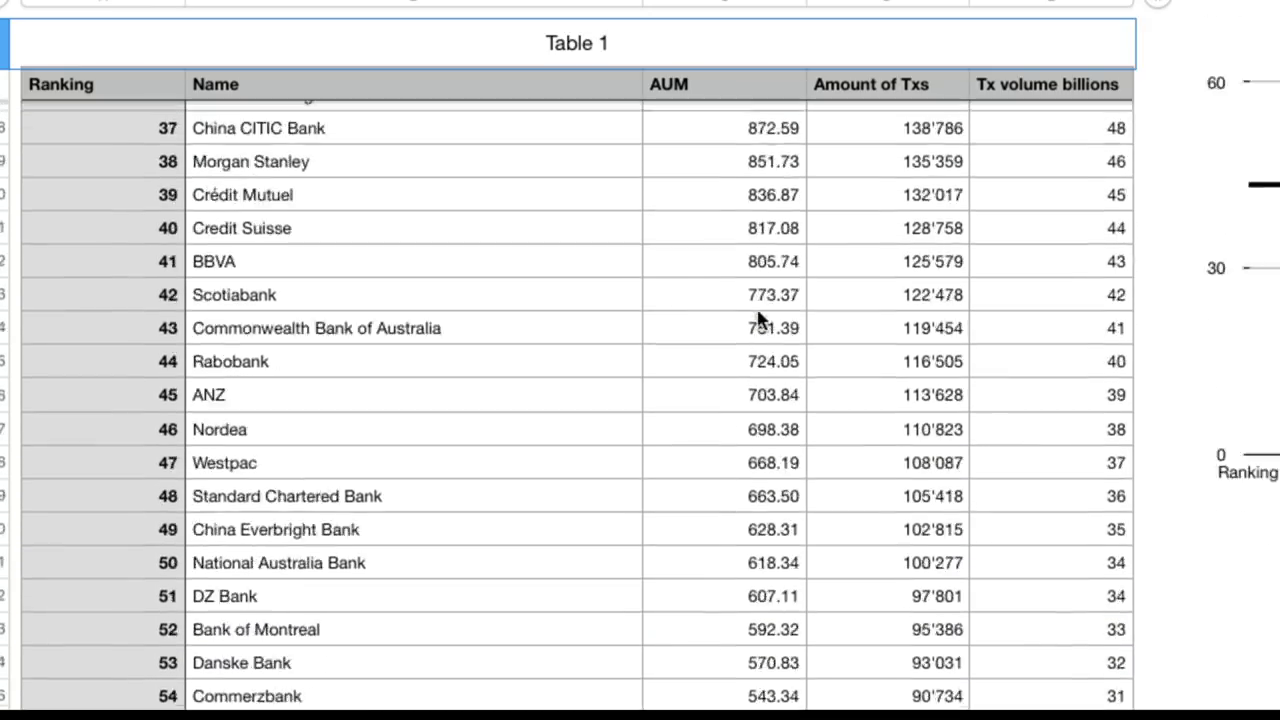
scroll(757, 318, "up", 3)
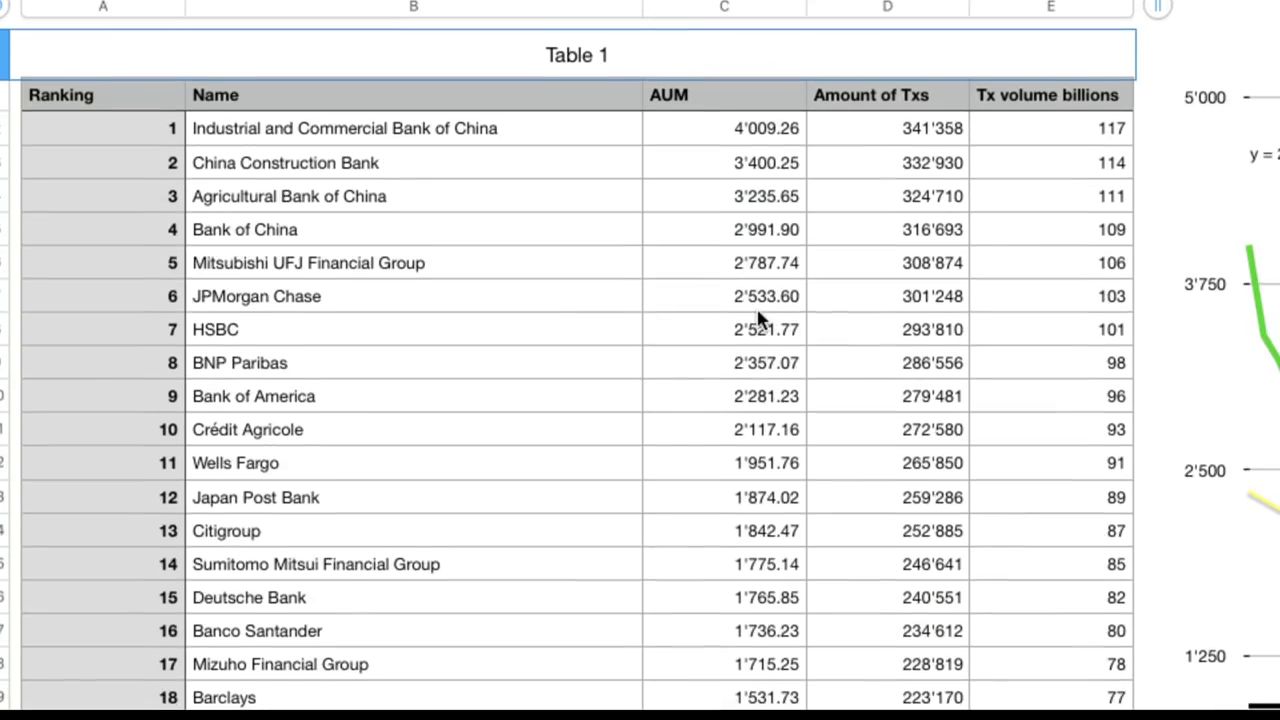
- Examine the AUM chart beside the table, including its exponential trendline and horizontal line across the bank rankings
scroll(757, 318, "right", 5)
scroll(640, 360, "right", 14)
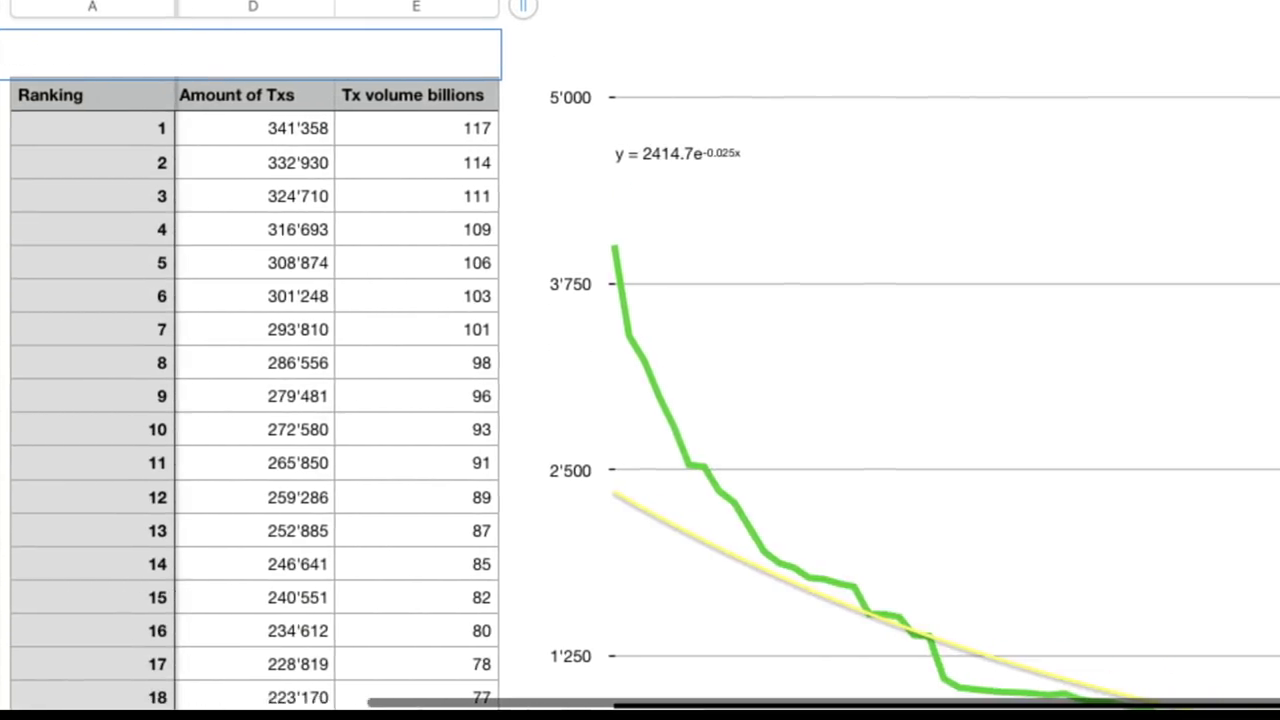
scroll(640, 360, "right", 3)
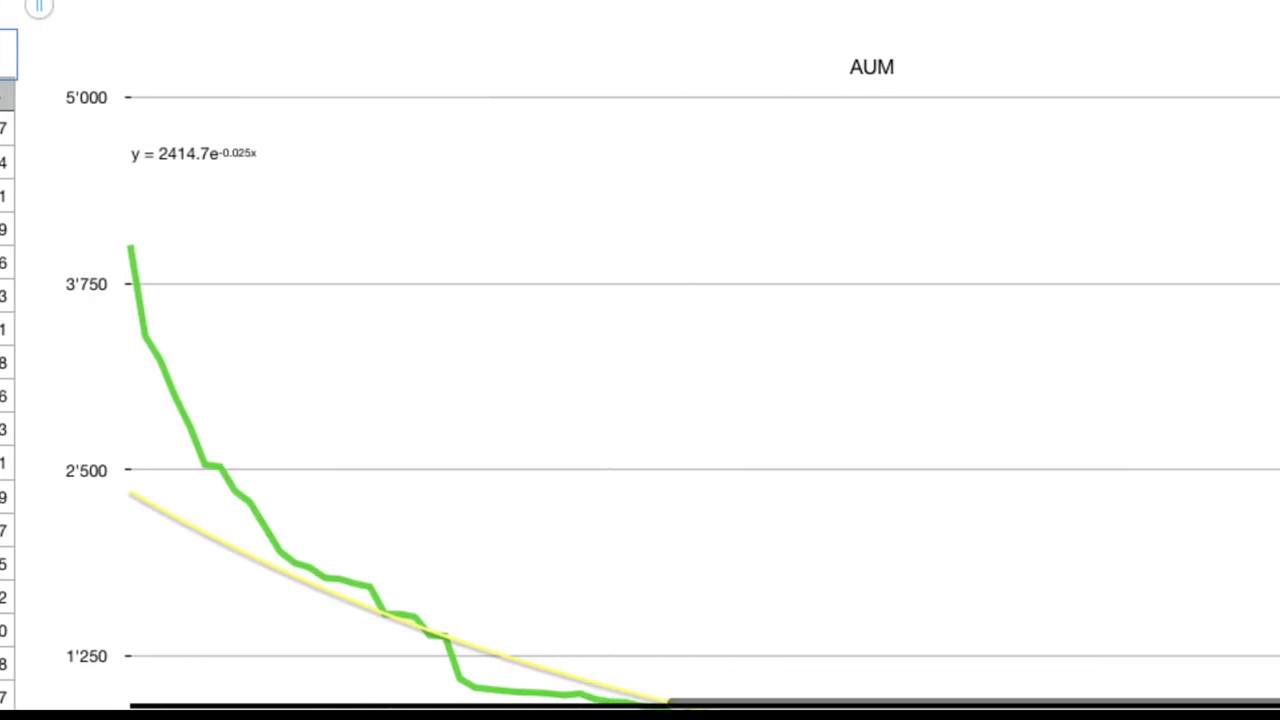
scroll(640, 360, "down", 4)
scroll(640, 360, "right", 1)
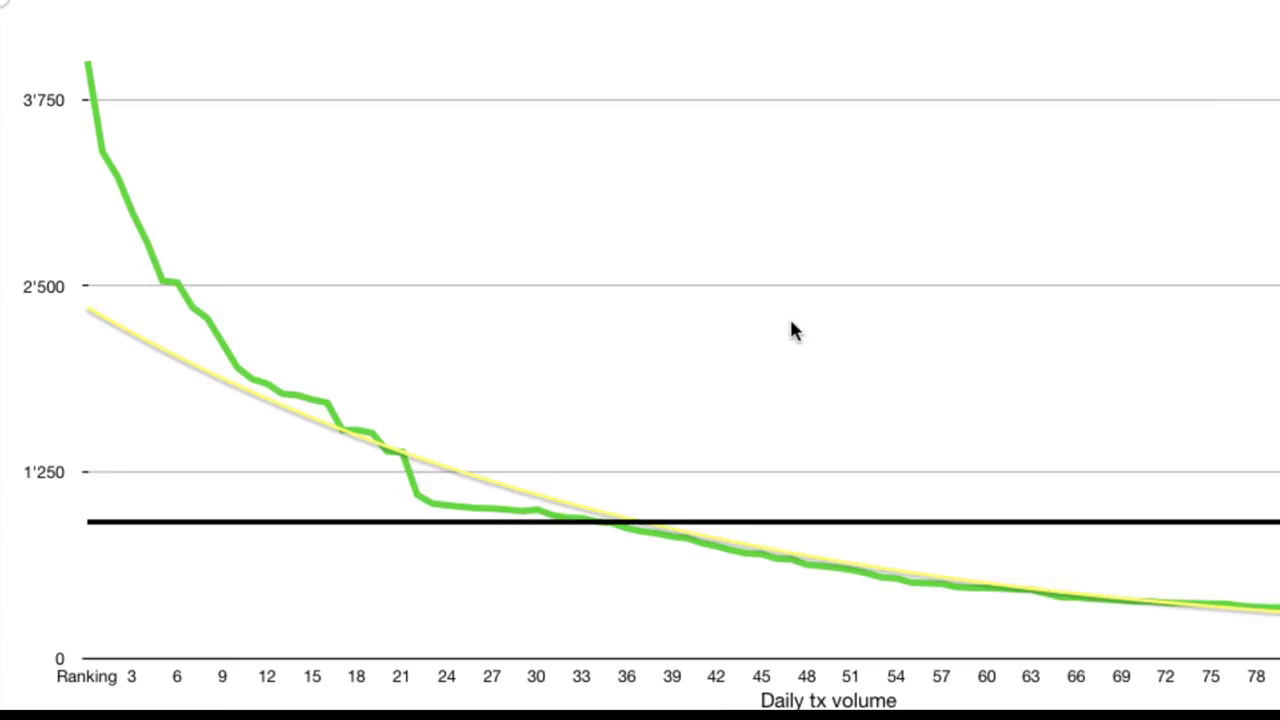
scroll(790, 330, "left", 3)
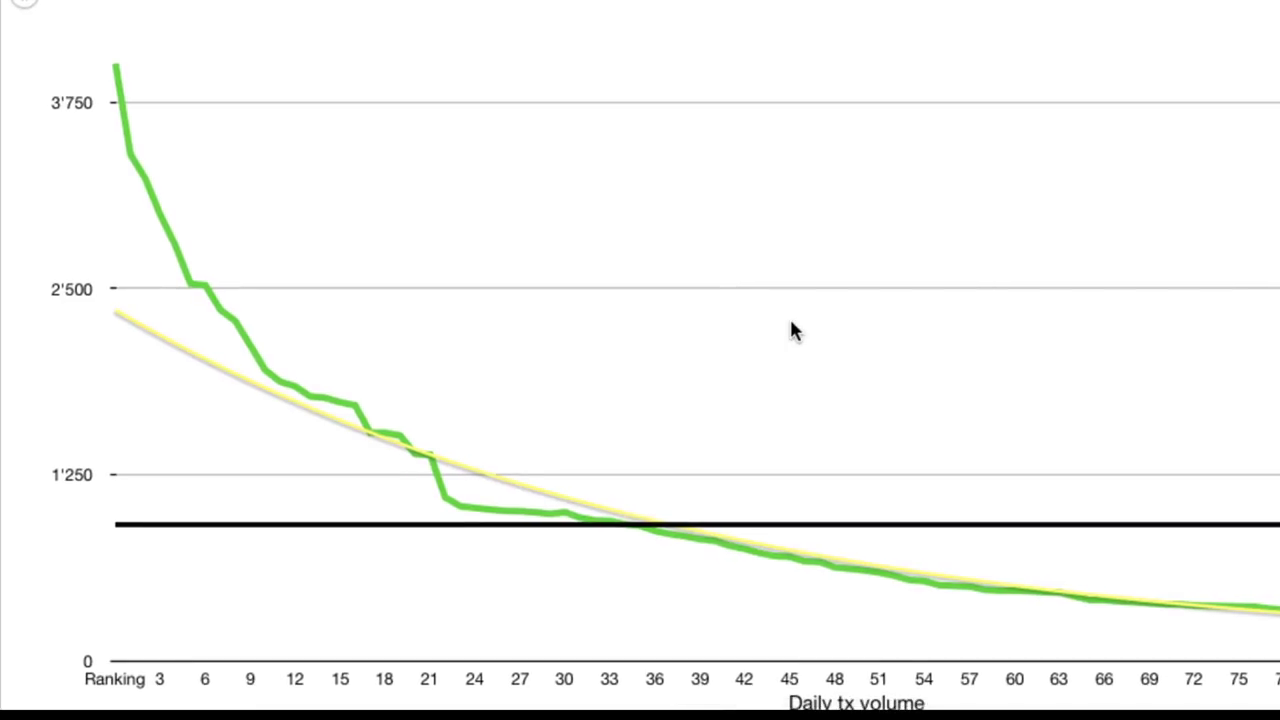
- Return to the table's first rows and select the Amount of Txs header, followed by the Tx volume billions header
scroll(790, 325, "left", 15)
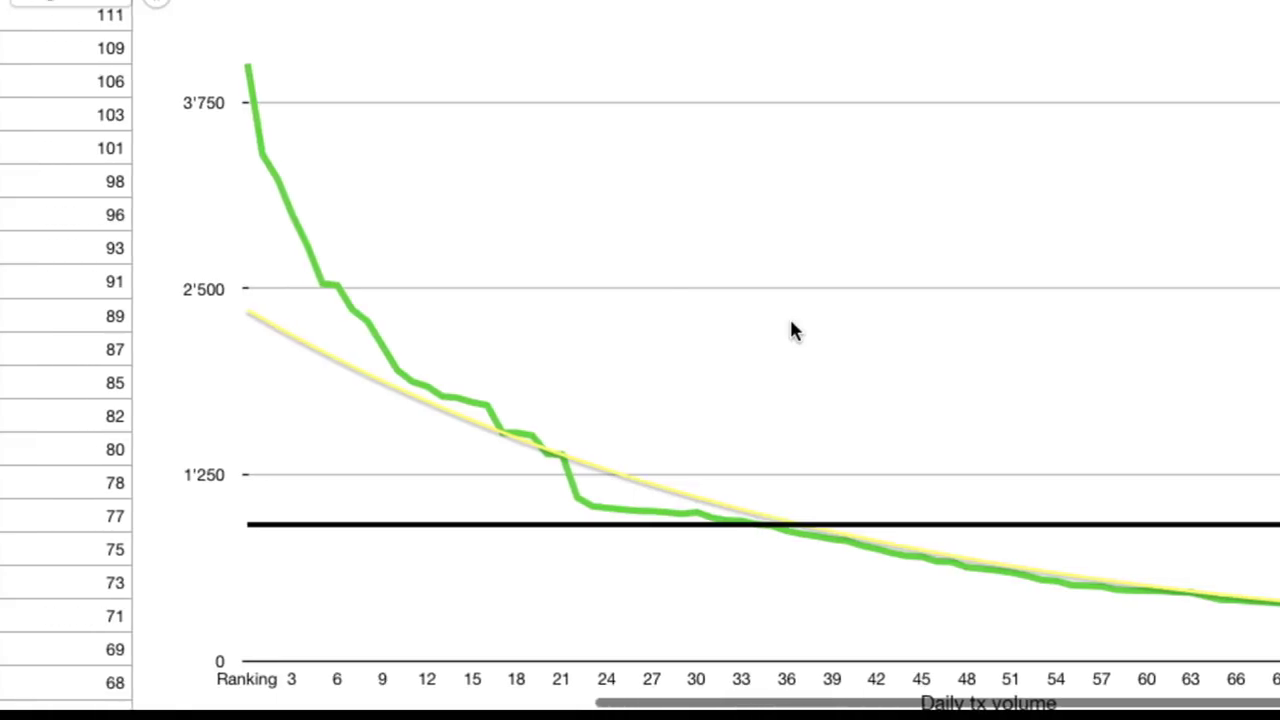
scroll(789, 316, "left", 5)
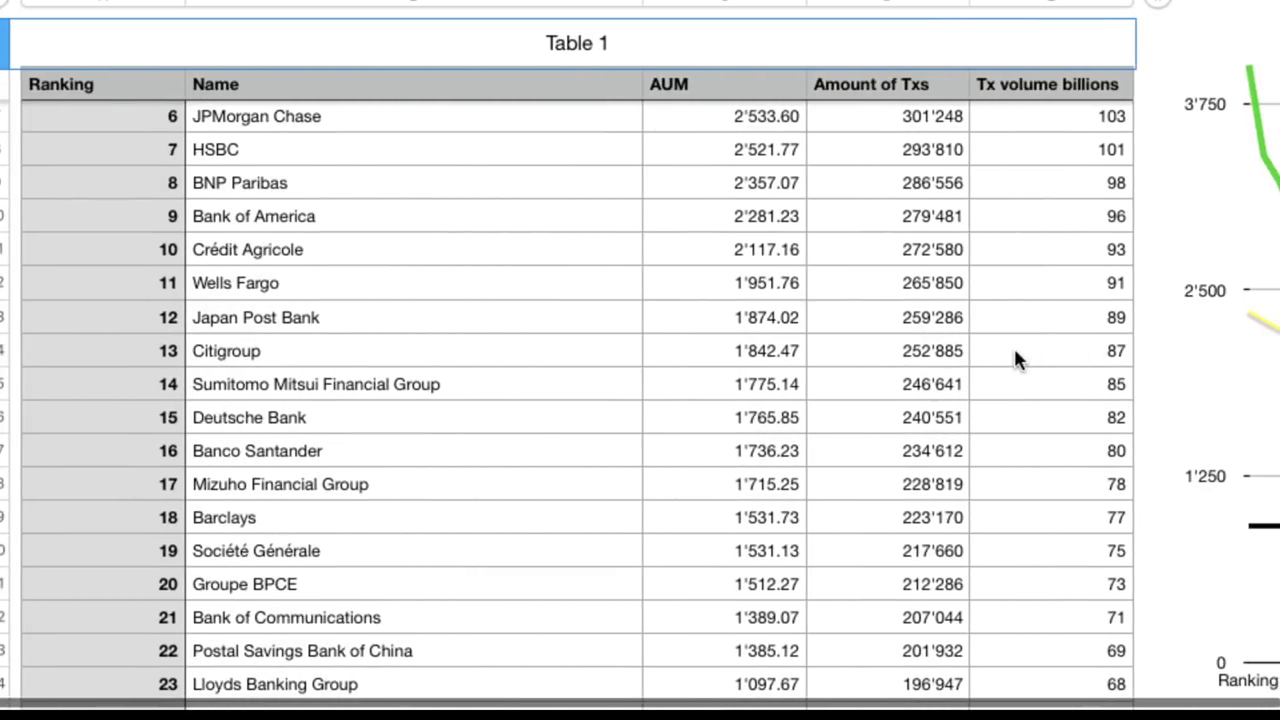
scroll(1011, 346, "down", 1)
scroll(937, 213, "up", 3)
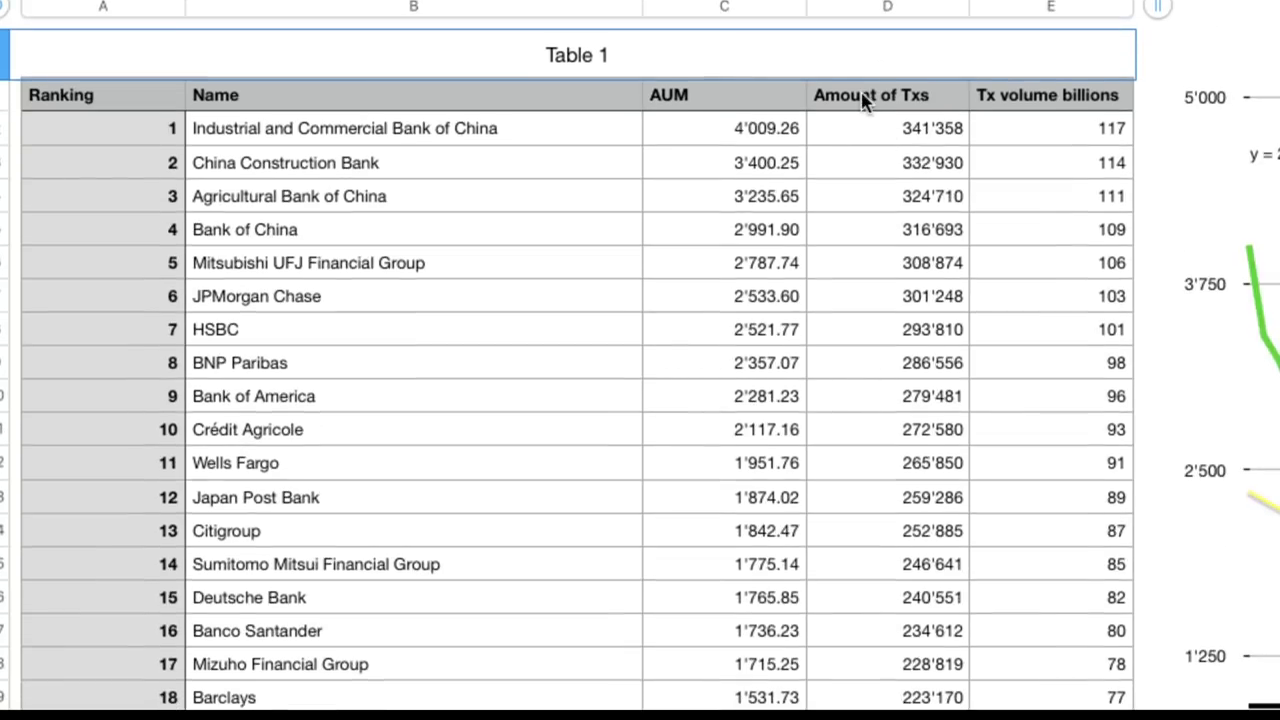
left_click(872, 97)
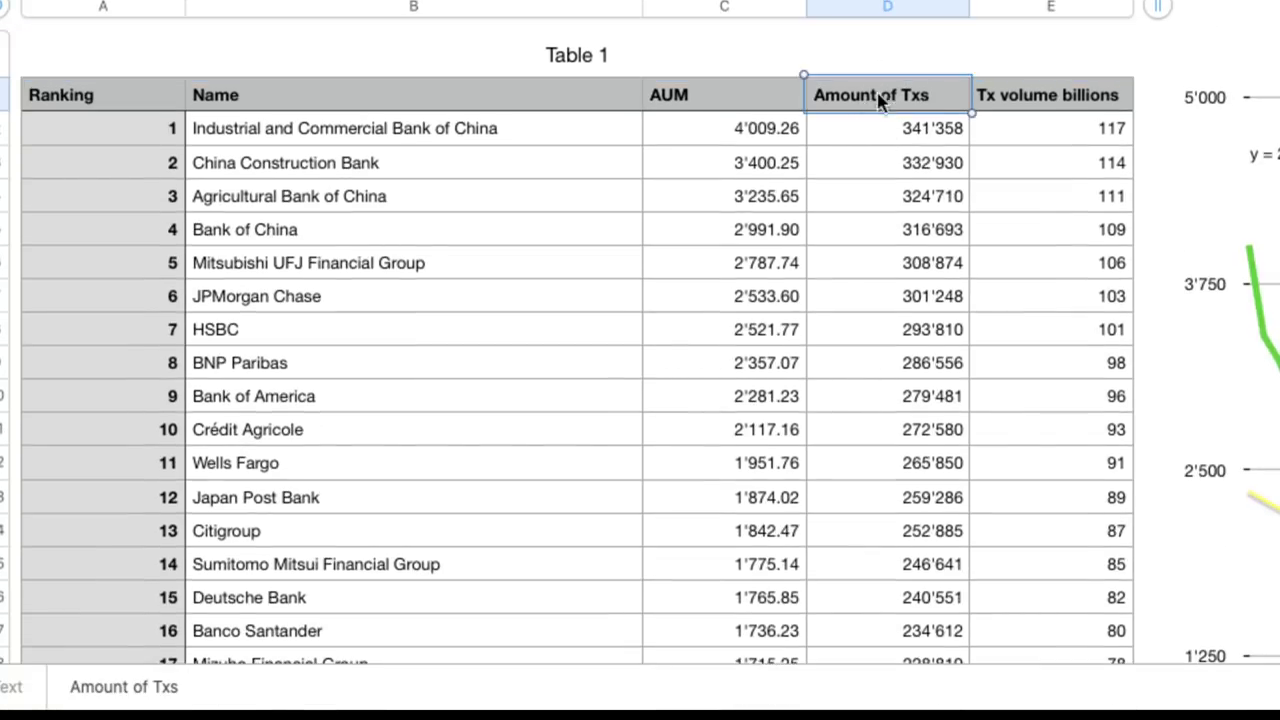
left_click(1050, 104)
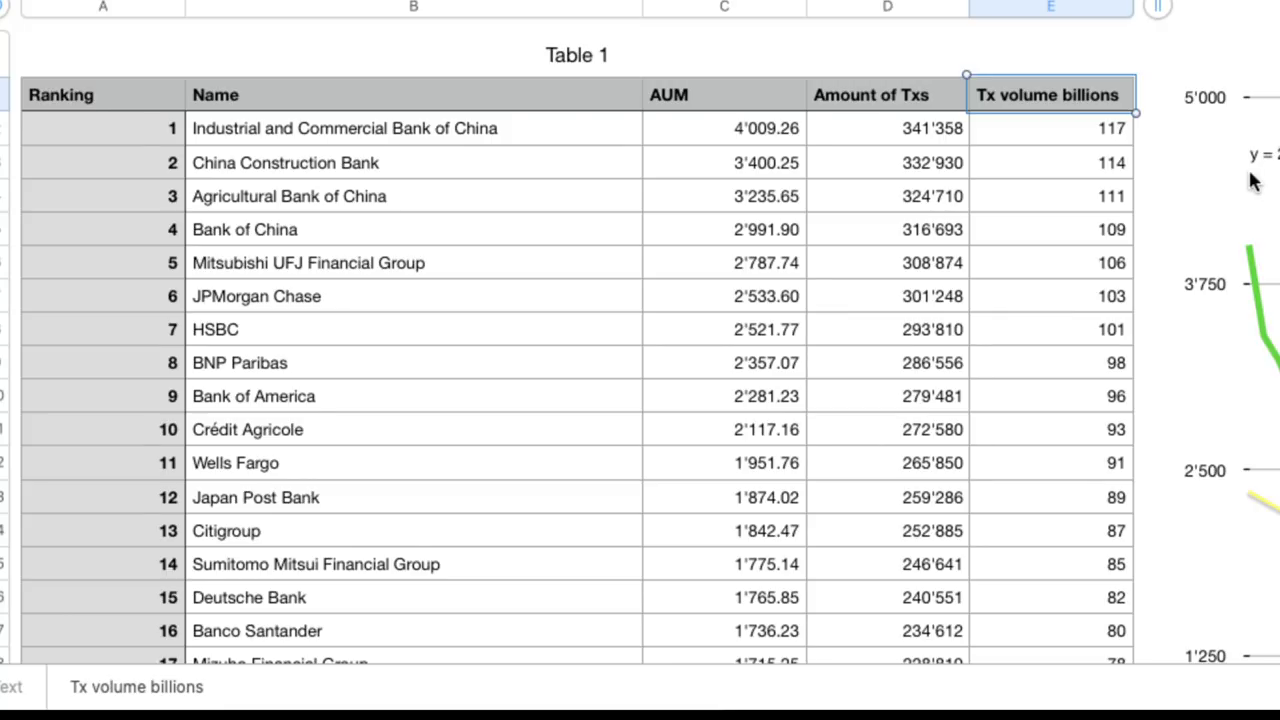
- Compare the trendline equations and curve shapes of the AUM chart and the Daily tx volume chart
scroll(1216, 172, "right", 5)
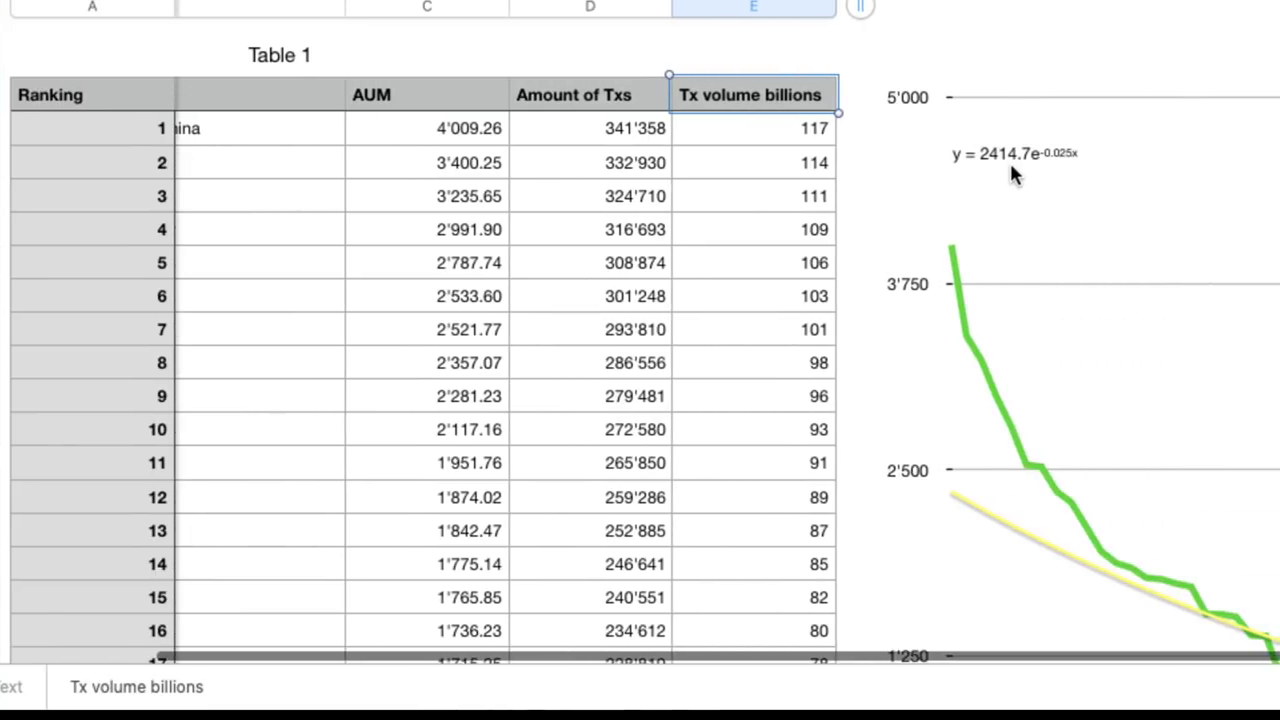
scroll(1009, 165, "down", 10)
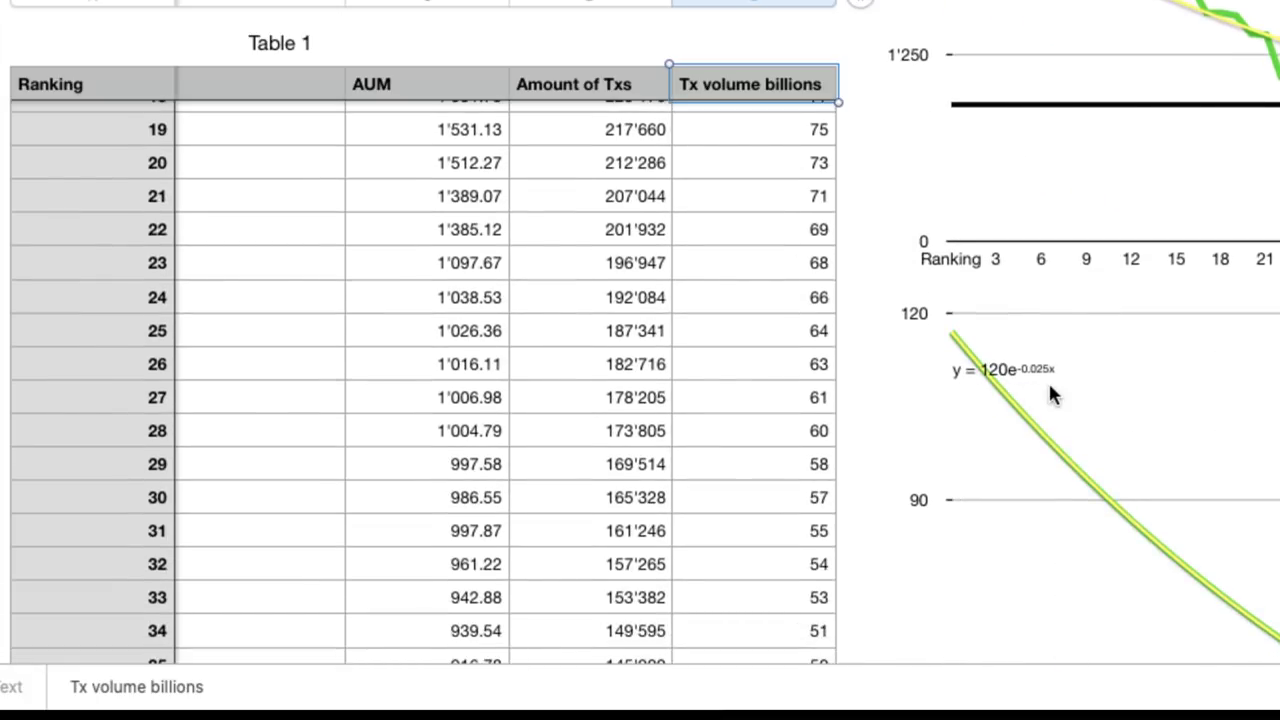
scroll(1046, 388, "right", 10)
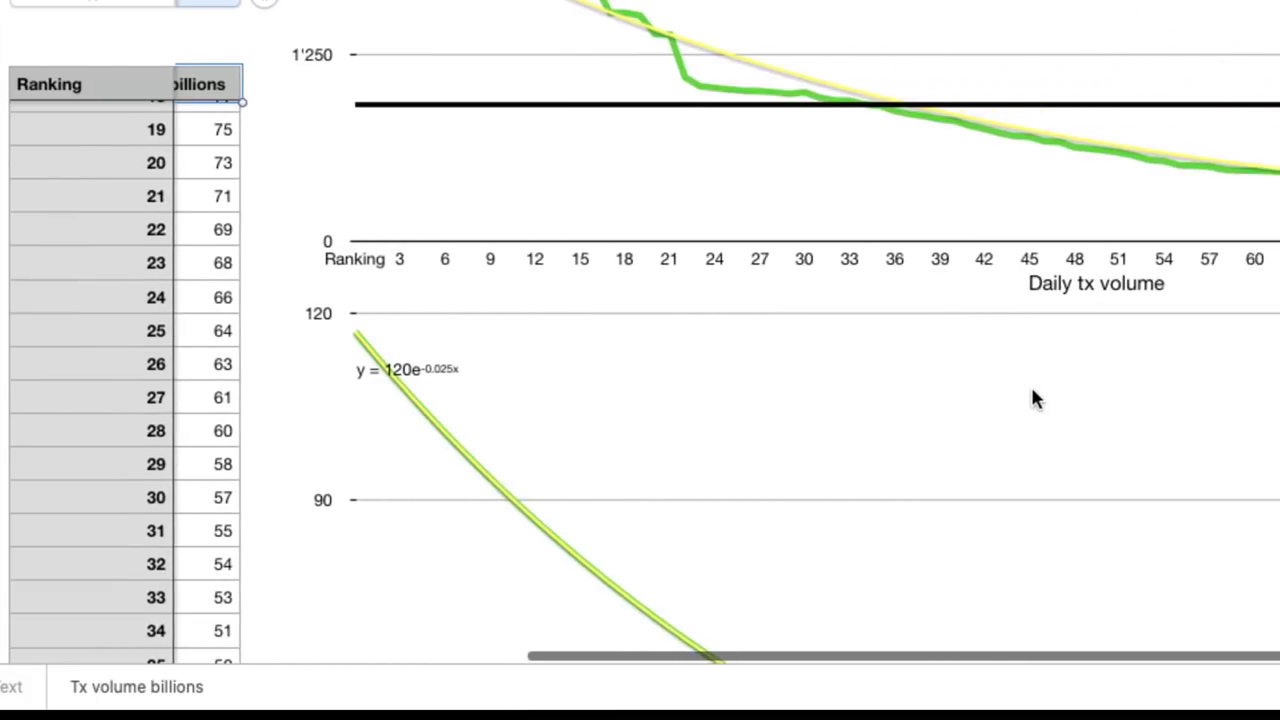
scroll(1033, 398, "down", 10)
scroll(1033, 398, "right", 5)
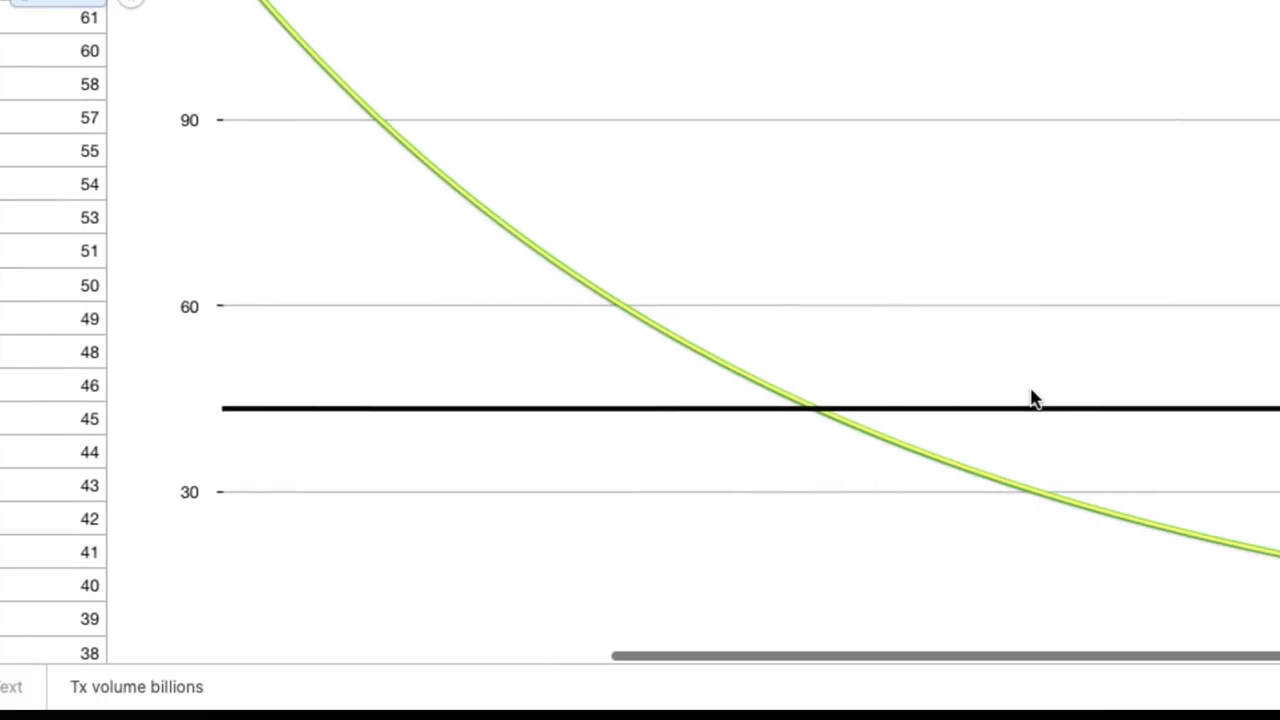
scroll(1033, 398, "right", 3)
scroll(1033, 398, "up", 5)
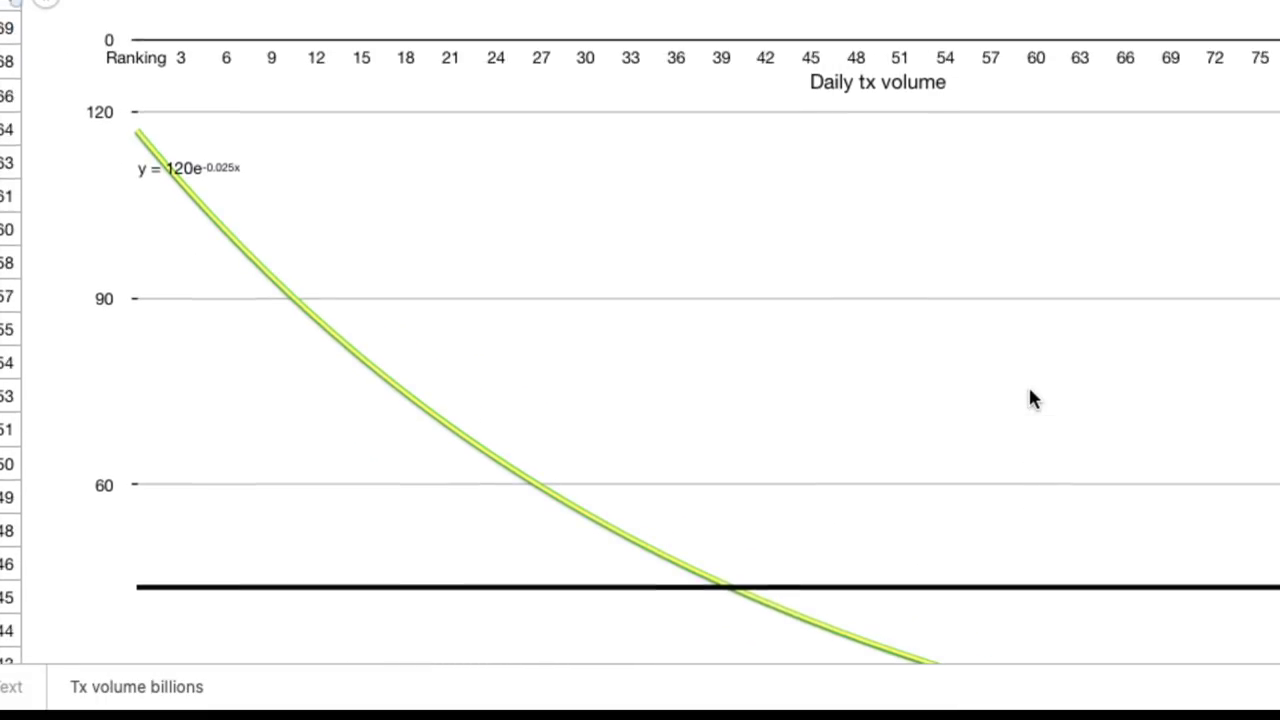
scroll(1033, 398, "up", 8)
scroll(1033, 398, "down", 2)
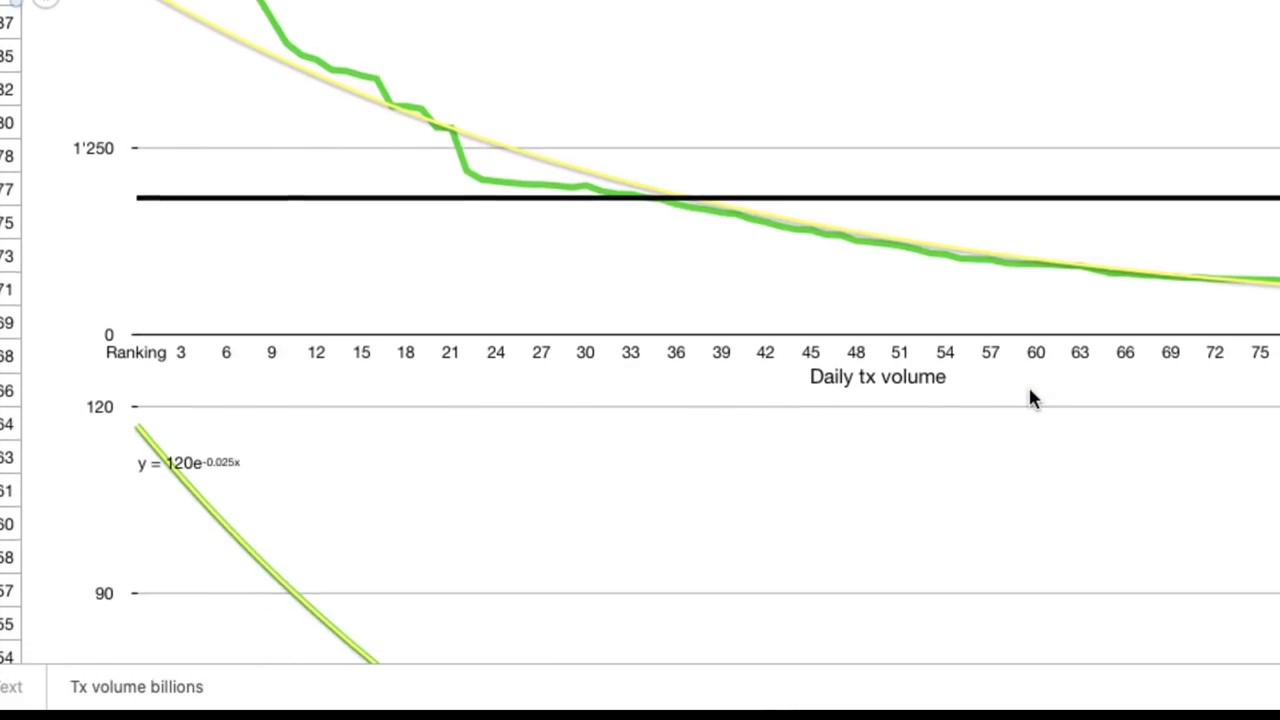
scroll(1033, 398, "down", 10)
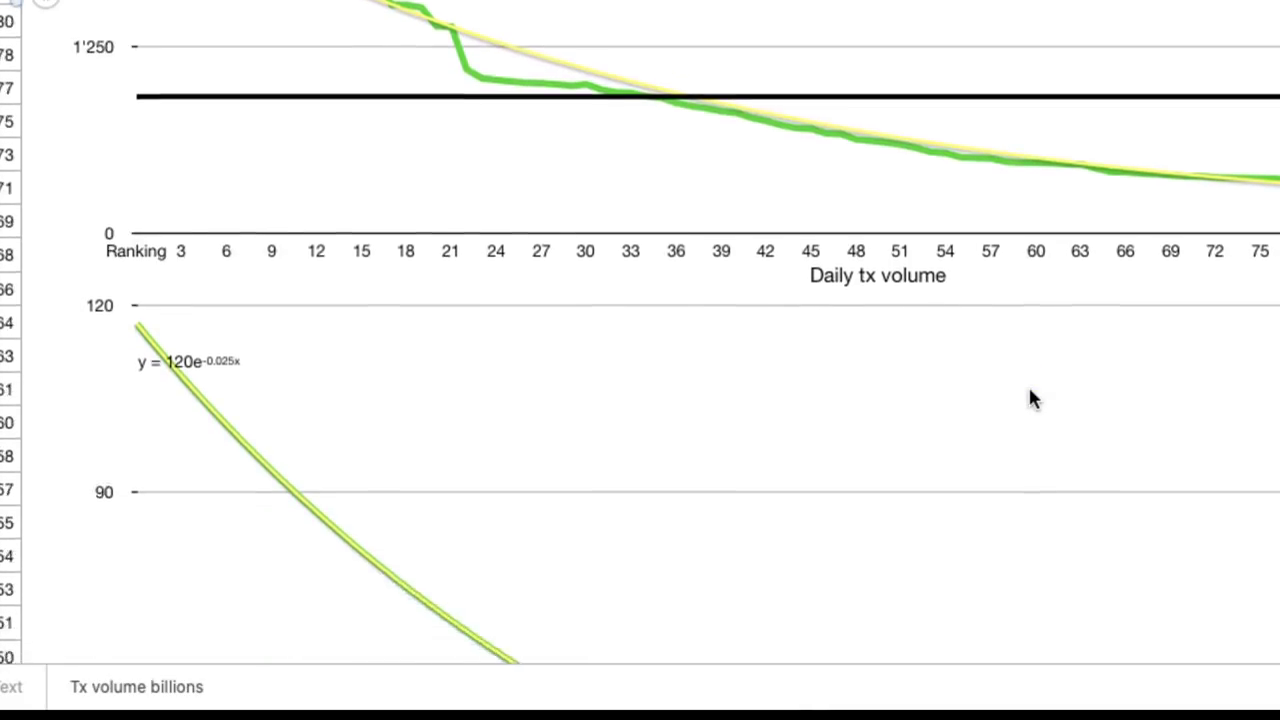
scroll(1033, 398, "down", 3)
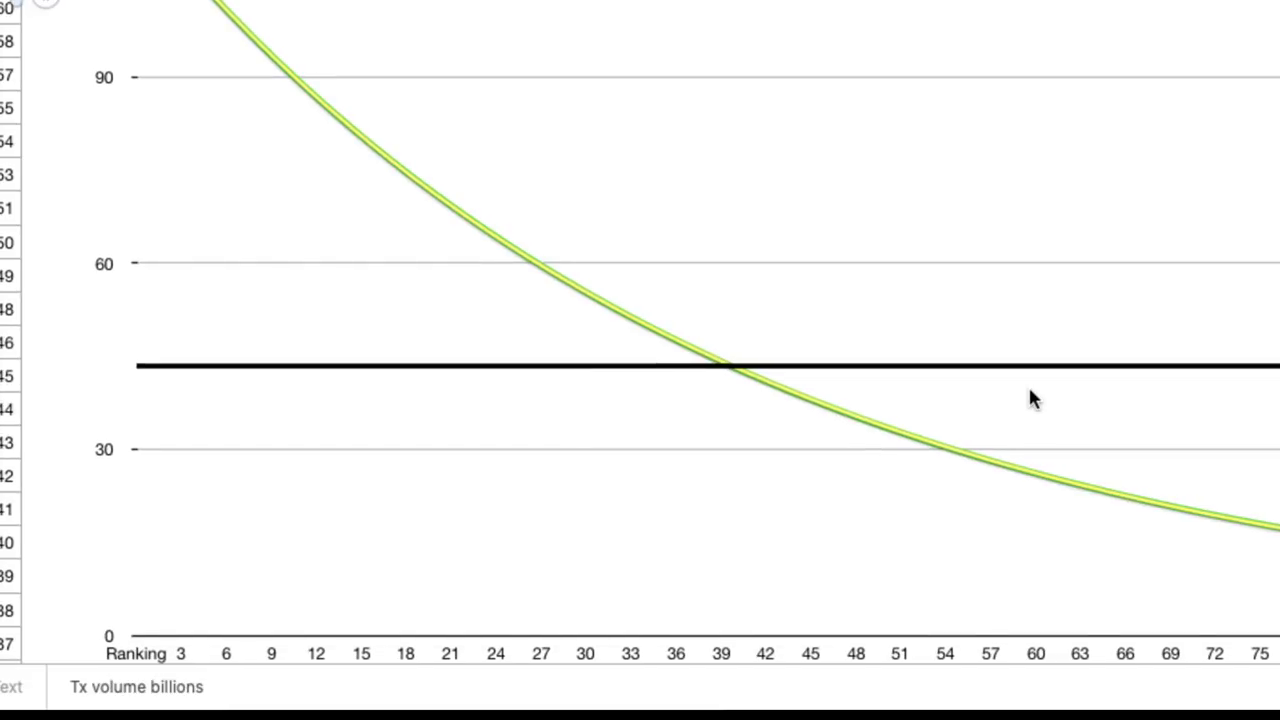
scroll(1033, 398, "down", 15)
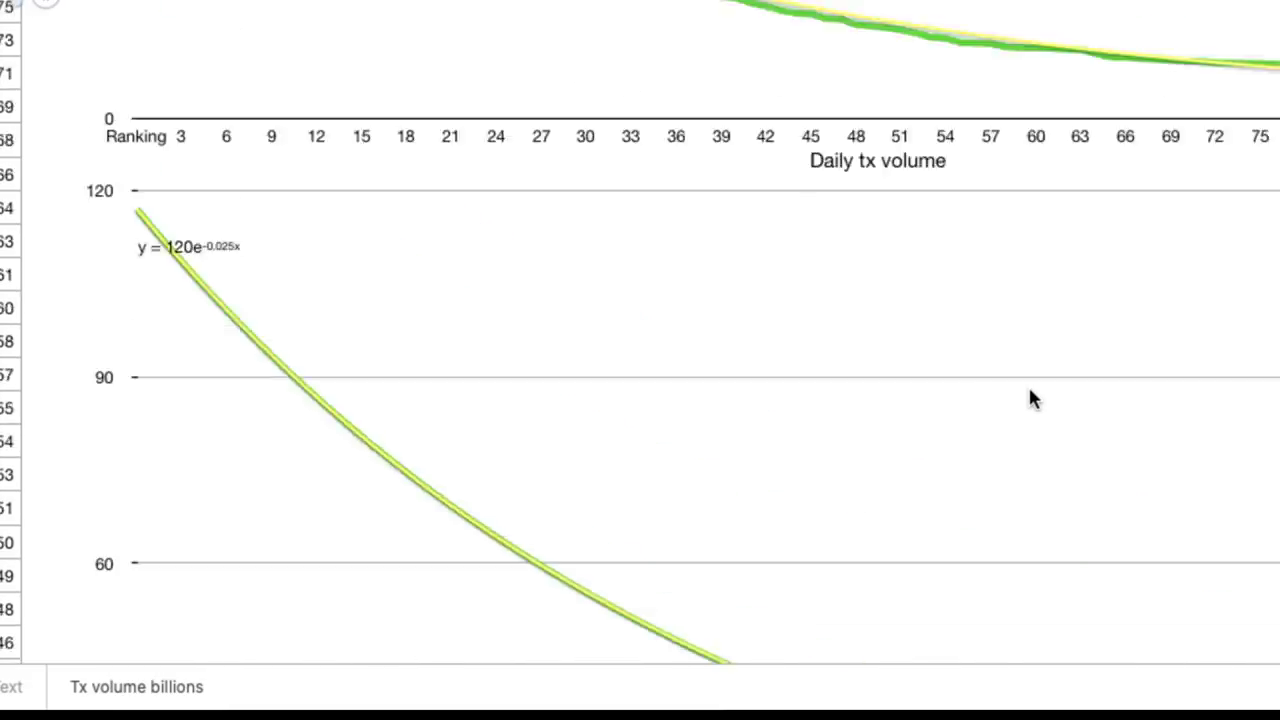
scroll(1033, 398, "down", 3)
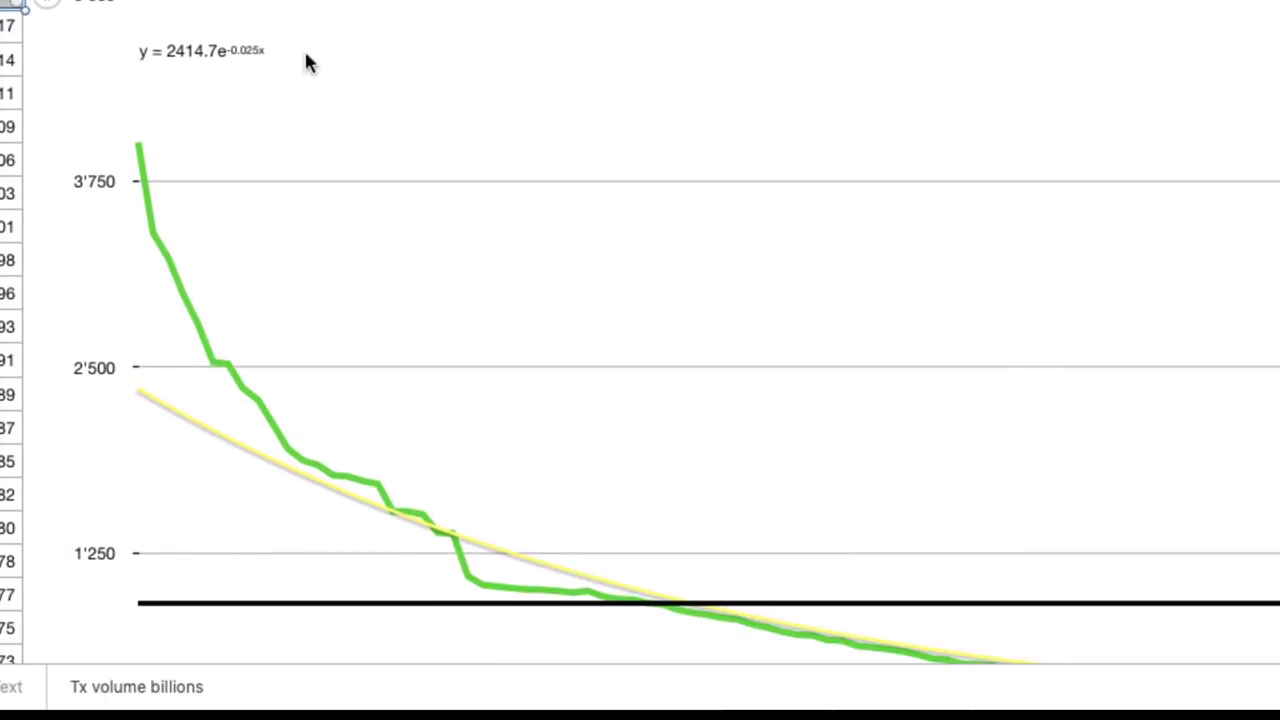
- Examine the Tx volume billions column from the top-ranked banks down to the Total row
scroll(529, 251, "left", 10)
scroll(588, 268, "left", 5)
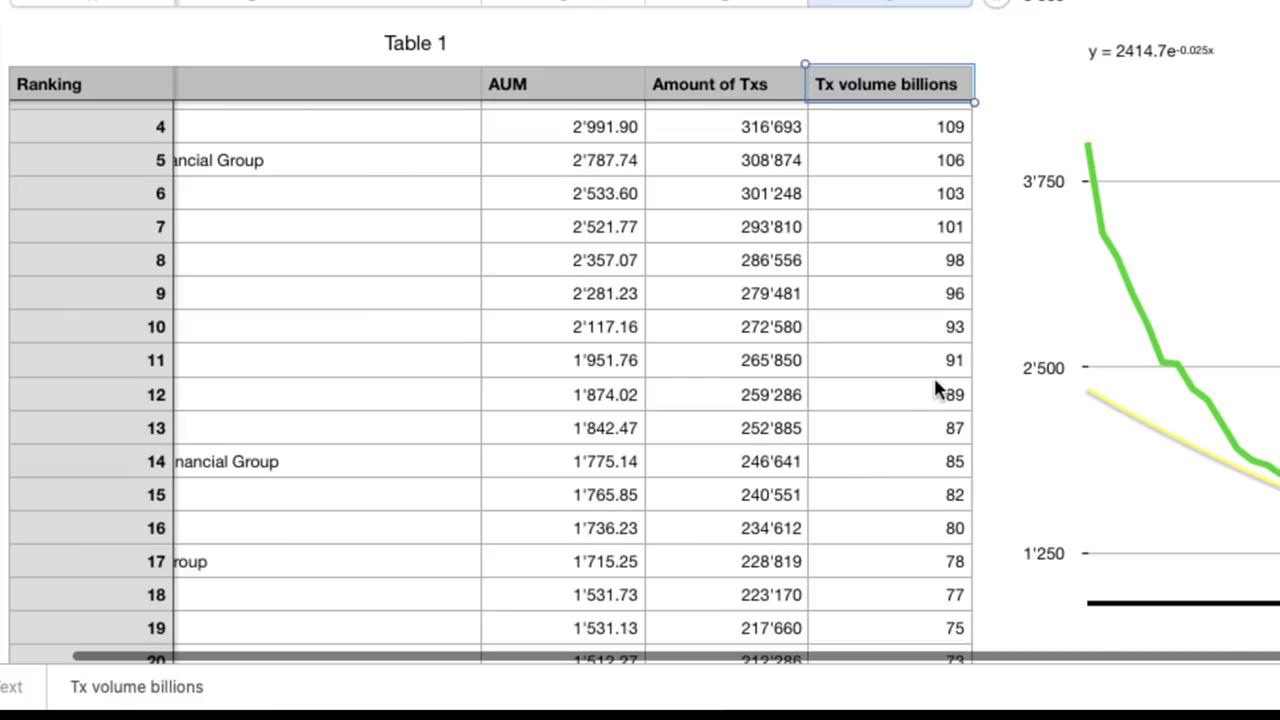
scroll(900, 417, "down", 20)
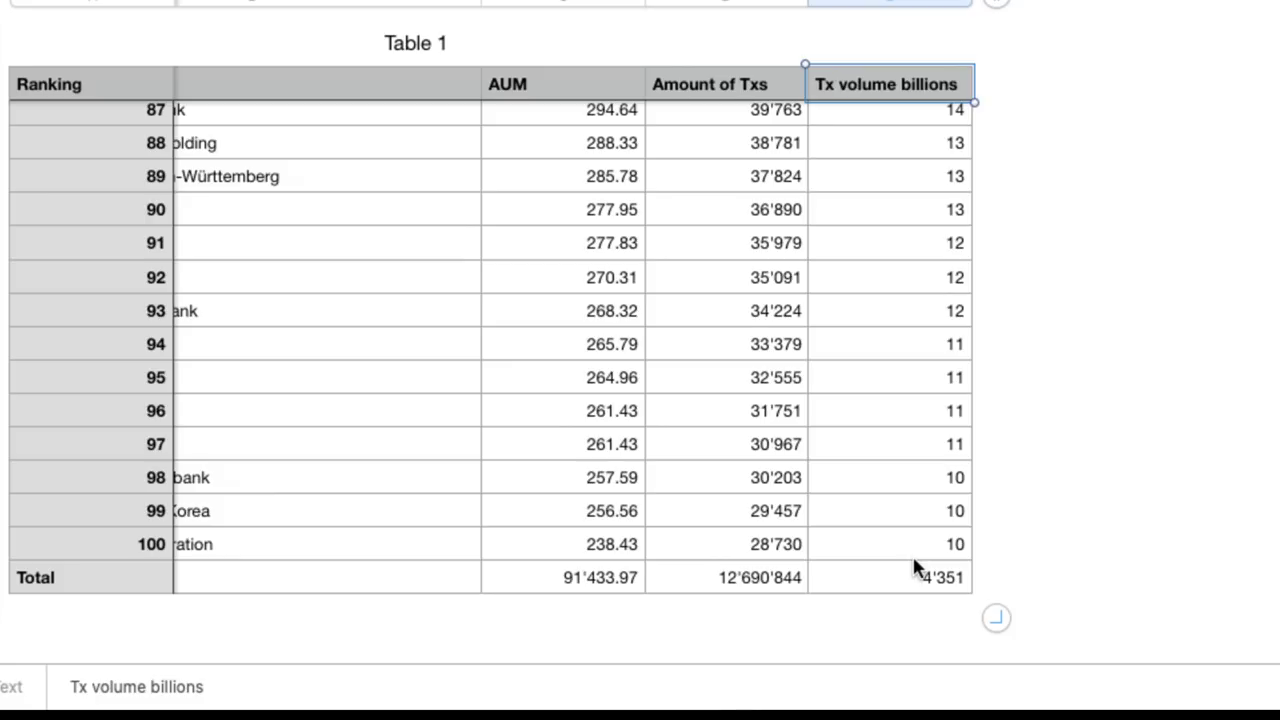
scroll(912, 567, "left", 3)
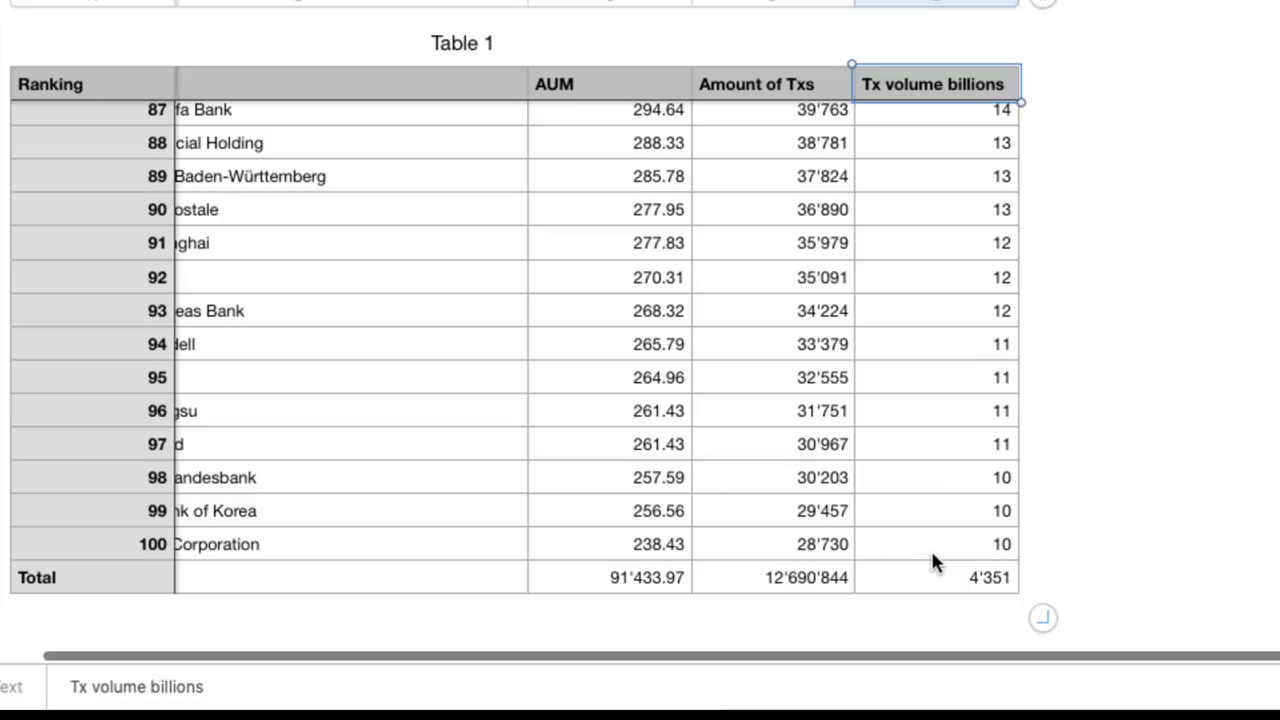
- Inspect the sum formulas of the Amount of Txs and Tx volume billions totals, and check the sheet with the global volume and cost estimates
left_click(811, 586)
scroll(816, 578, "down", 1)
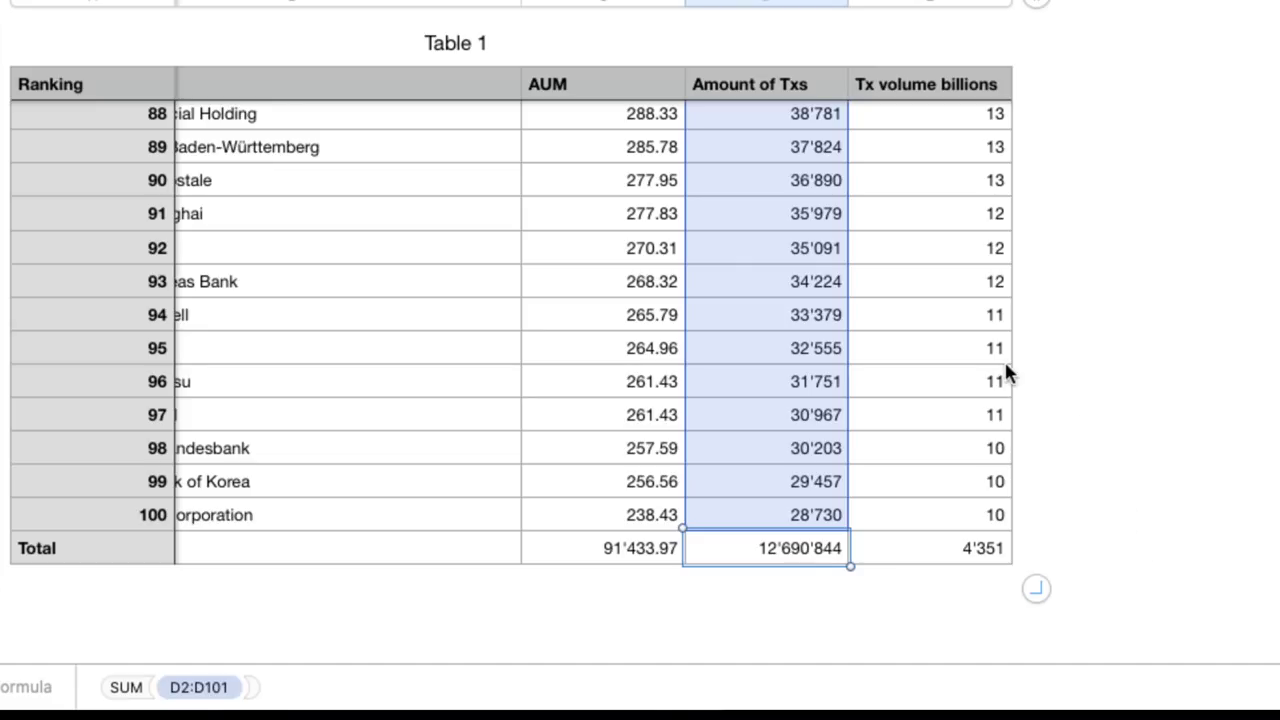
left_click(961, 552)
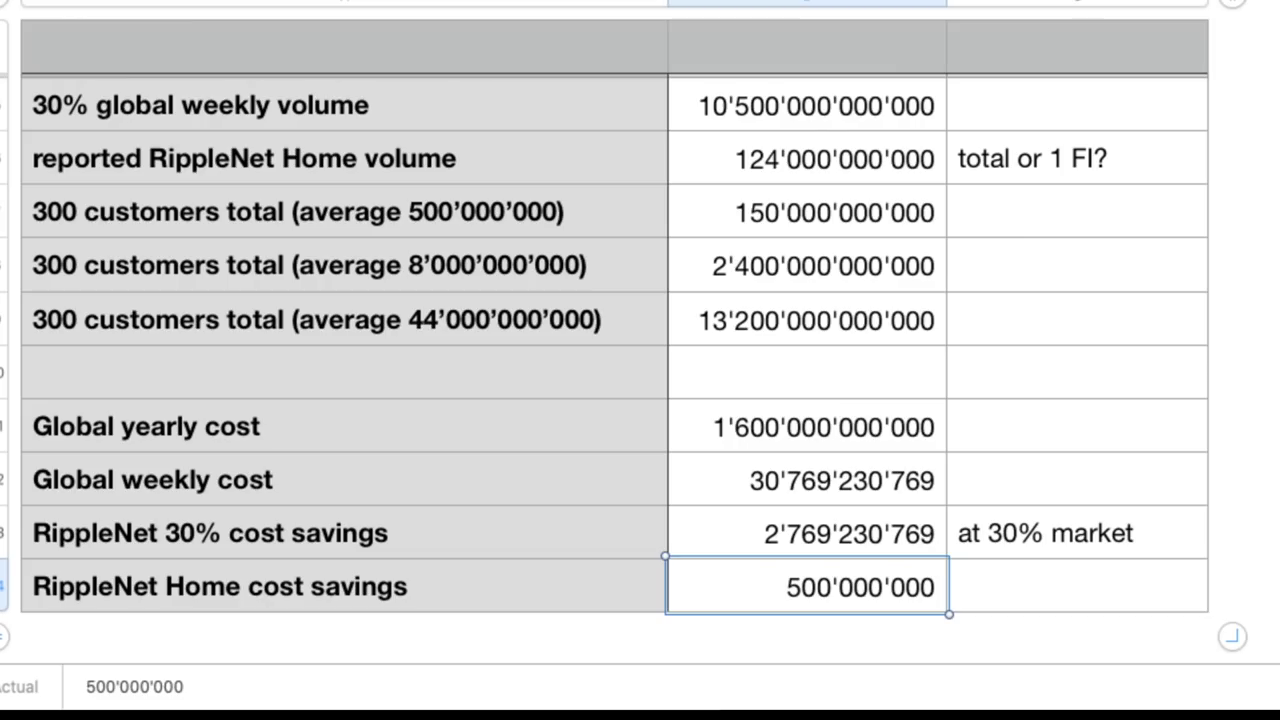
scroll(702, 183, "up", 4)
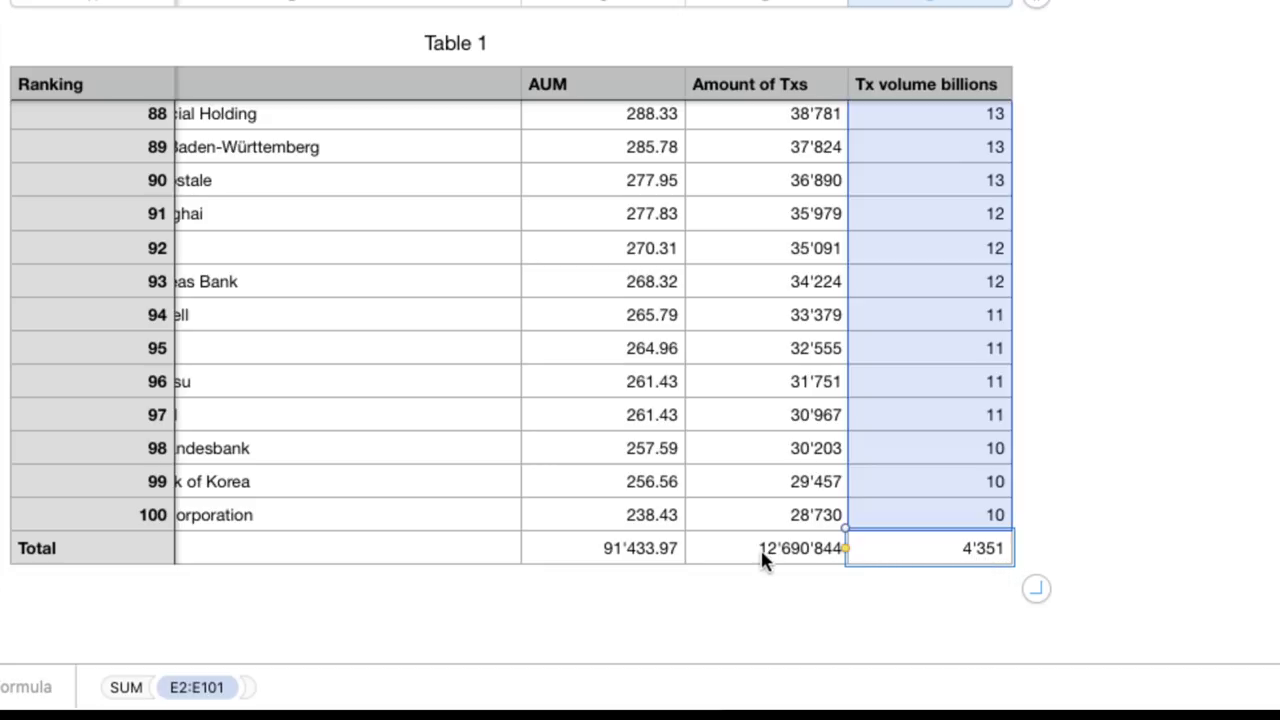
- Examine the Daily tx volume chart and the exponential calculations for ranks 500 and 250 written below it
scroll(640, 330, "right", 3)
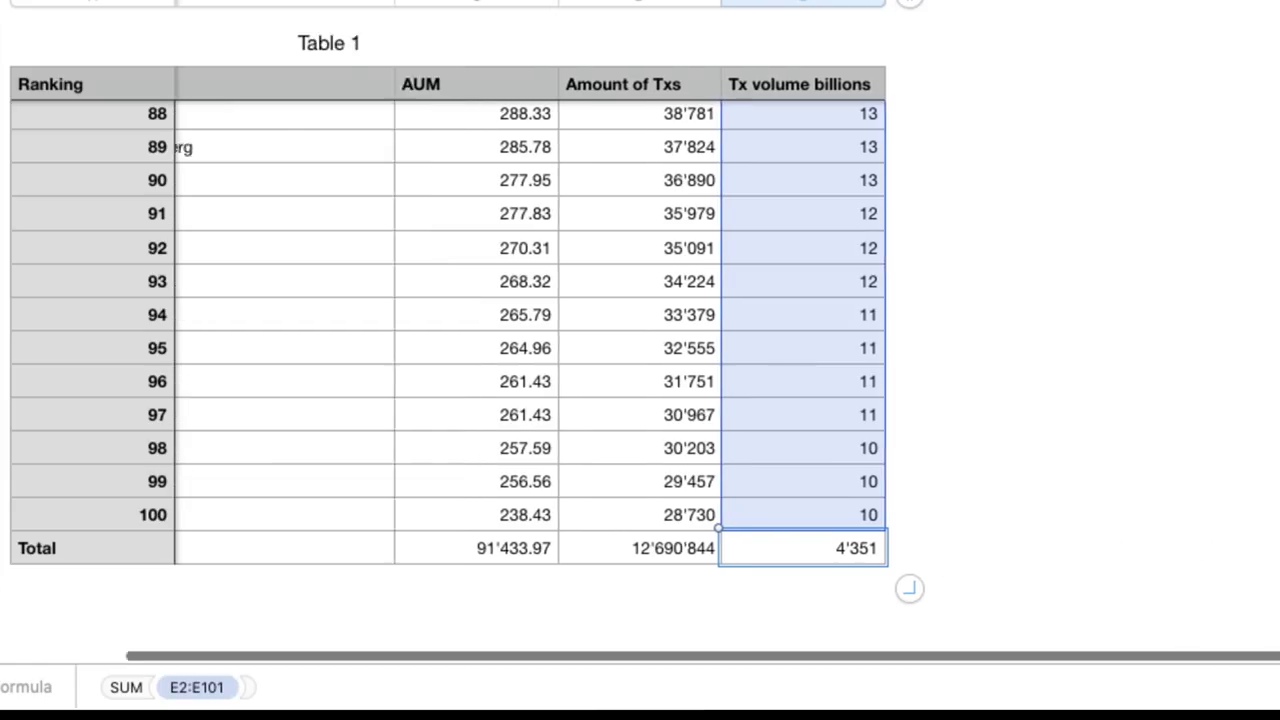
scroll(640, 330, "right", 10)
scroll(640, 330, "up", 5)
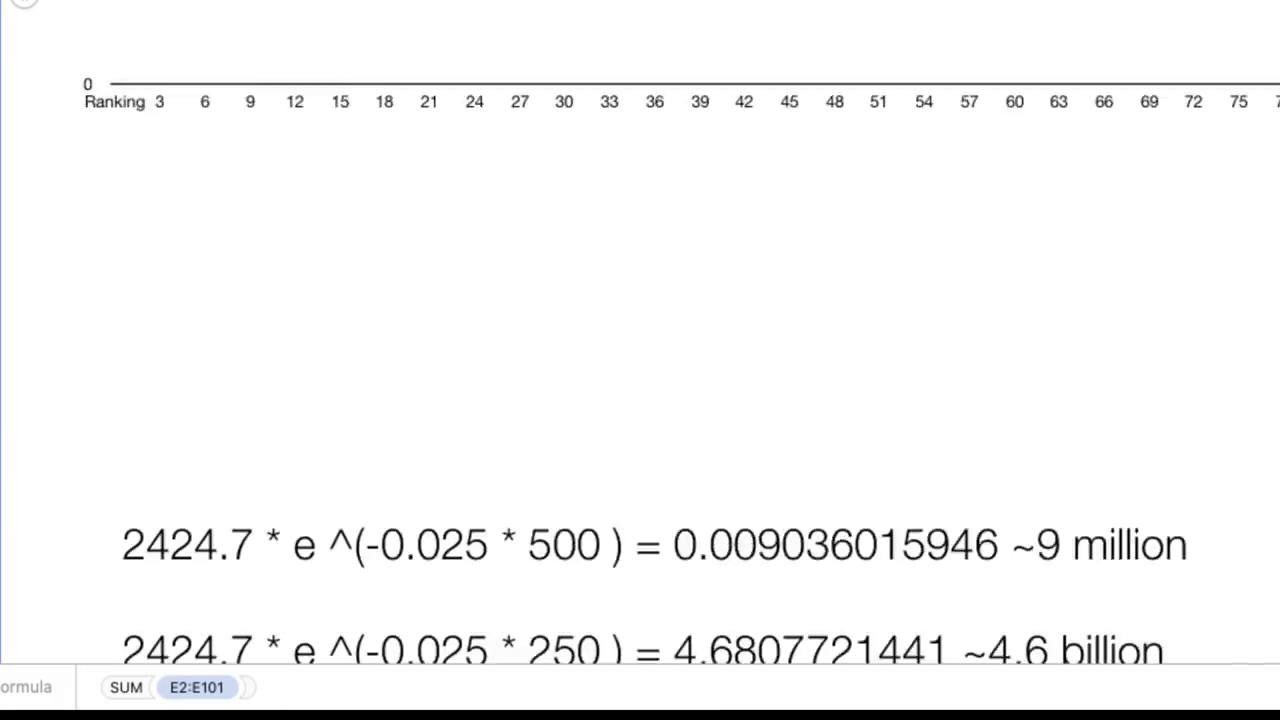
scroll(640, 330, "up", 9)
scroll(640, 330, "down", 5)
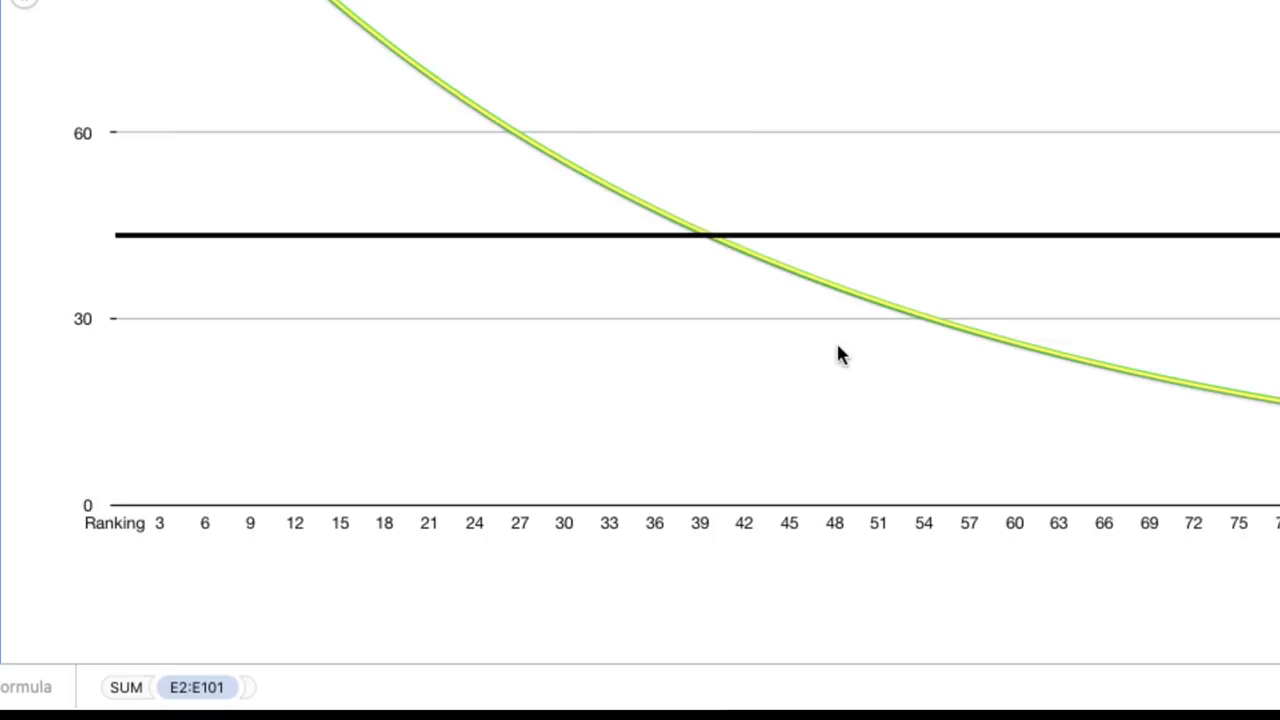
- Compare the Tx volume billions total and the lower-ranked banks with the exponential calculations for ranks 500 and 250
scroll(837, 354, "left", 15)
scroll(852, 343, "down", 20)
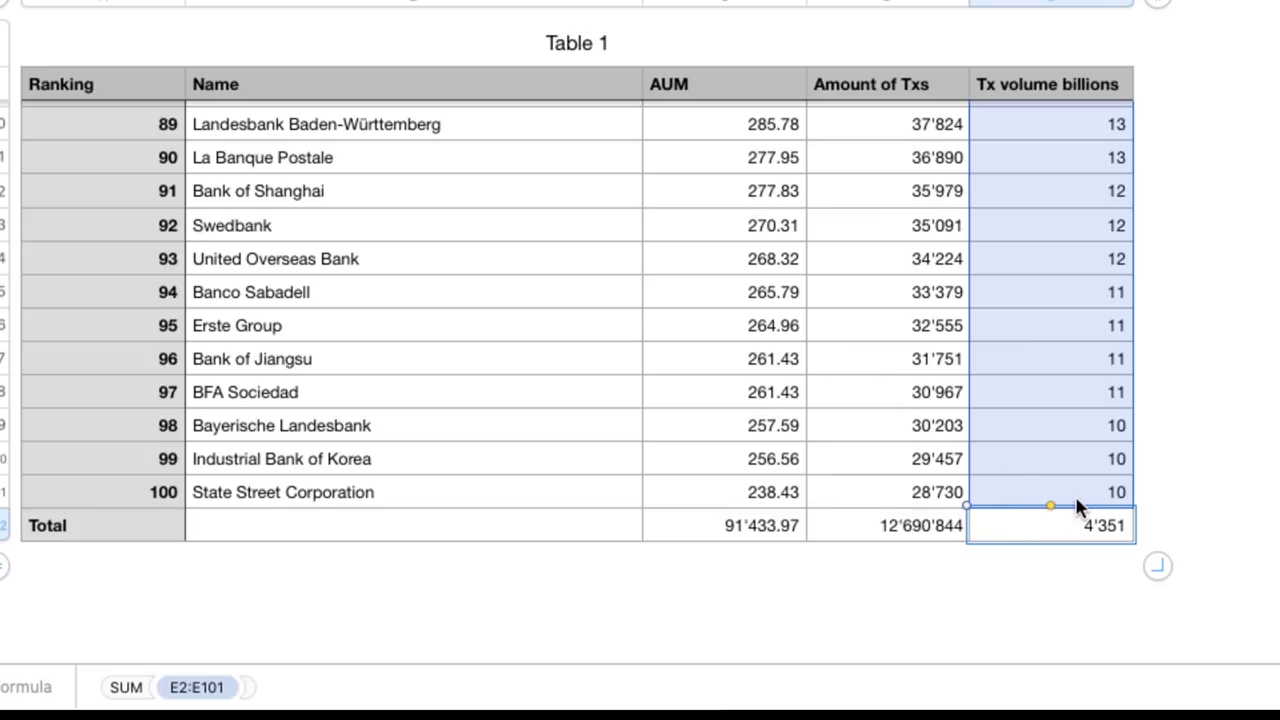
scroll(1078, 508, "up", 10)
scroll(1078, 508, "right", 5)
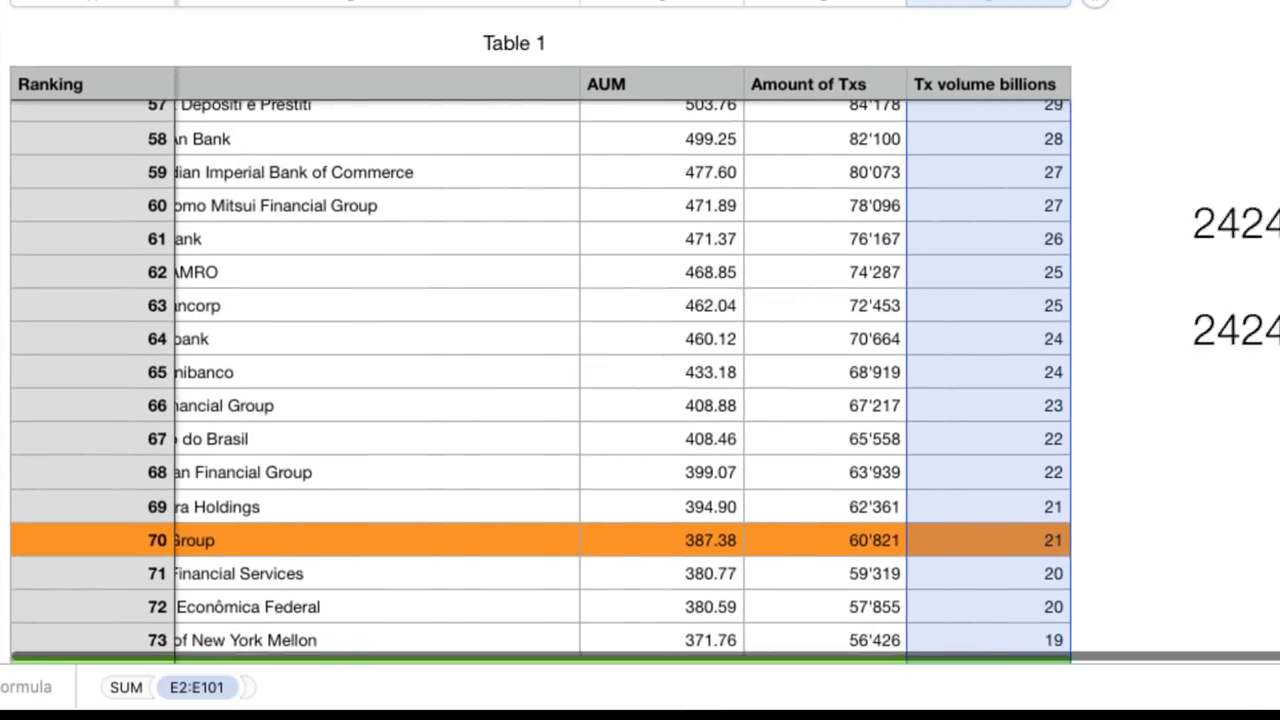
scroll(640, 370, "right", 5)
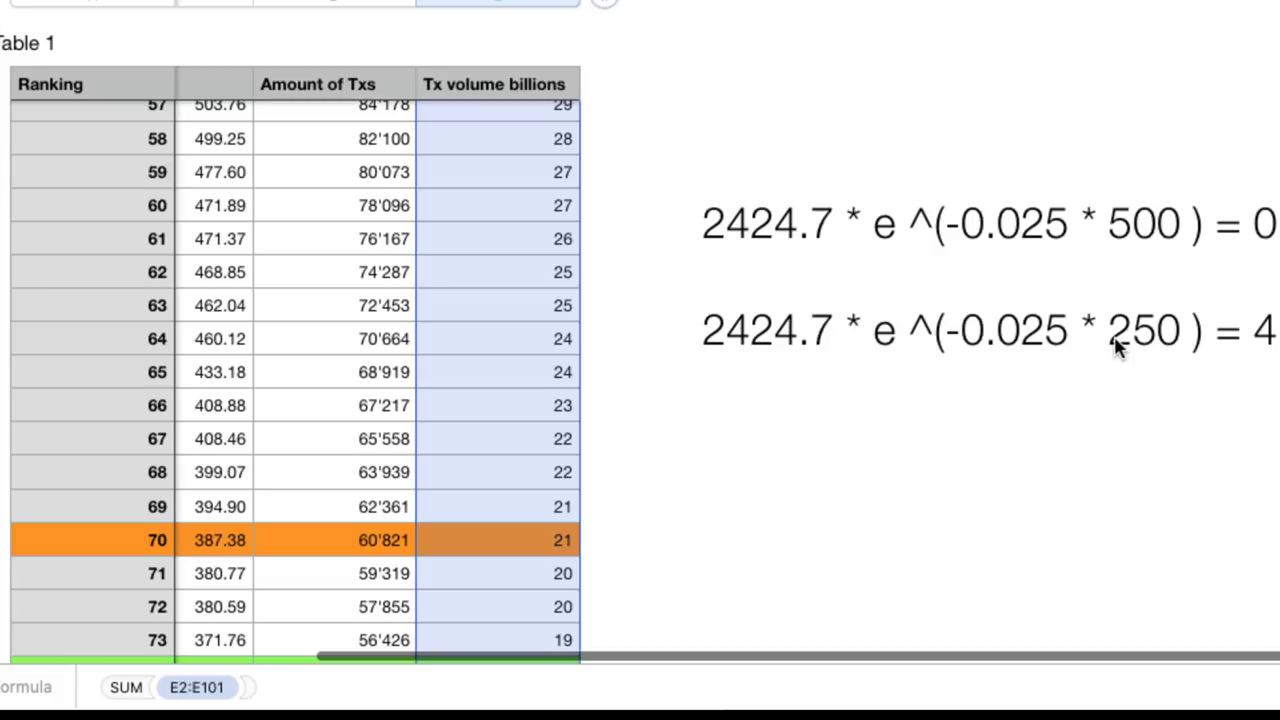
scroll(833, 416, "down", 10)
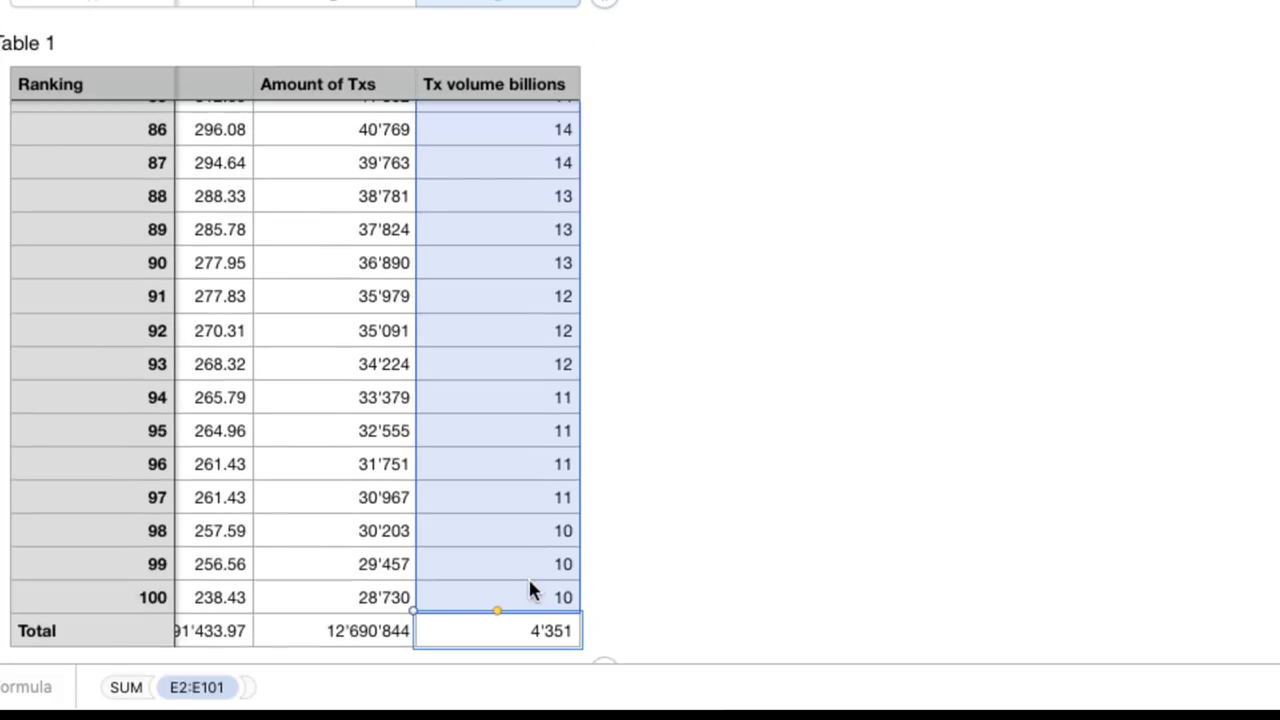
- Compare the AUM value of the bank ranked 100 with the exponential calculations for ranks 500 and 250
scroll(394, 583, "left", 5)
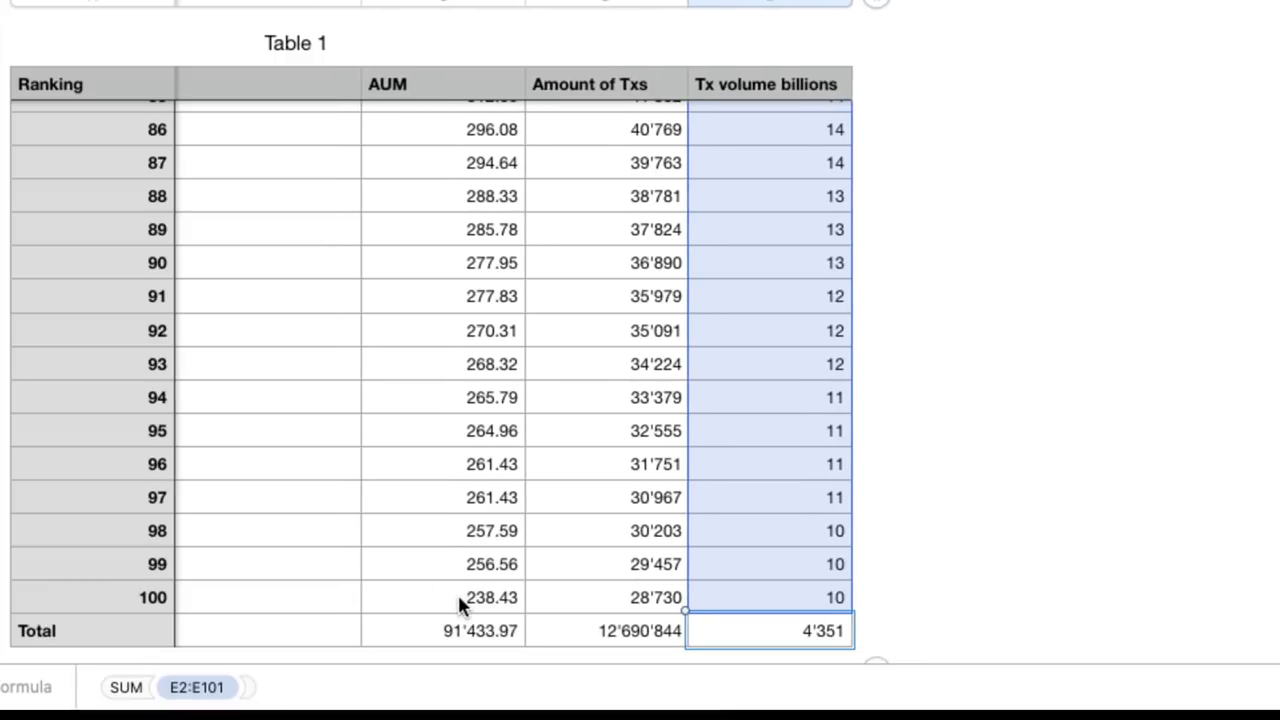
left_click(458, 597)
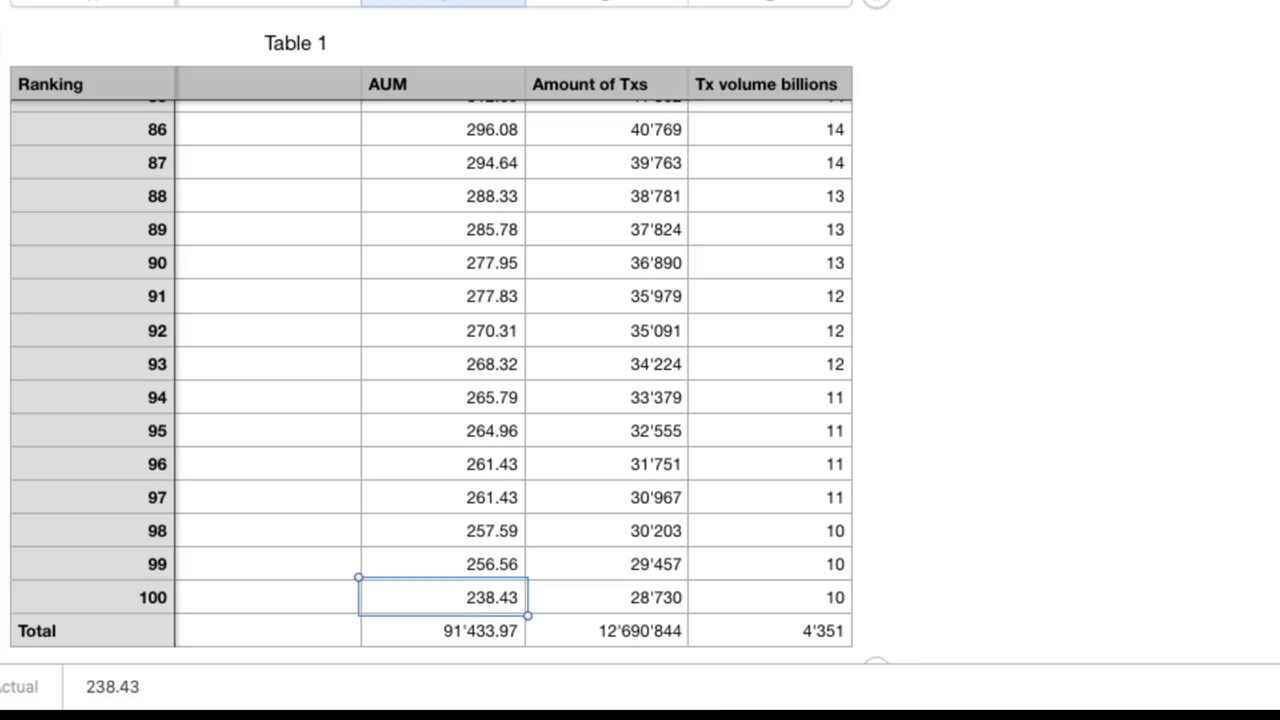
scroll(500, 360, "right", 3)
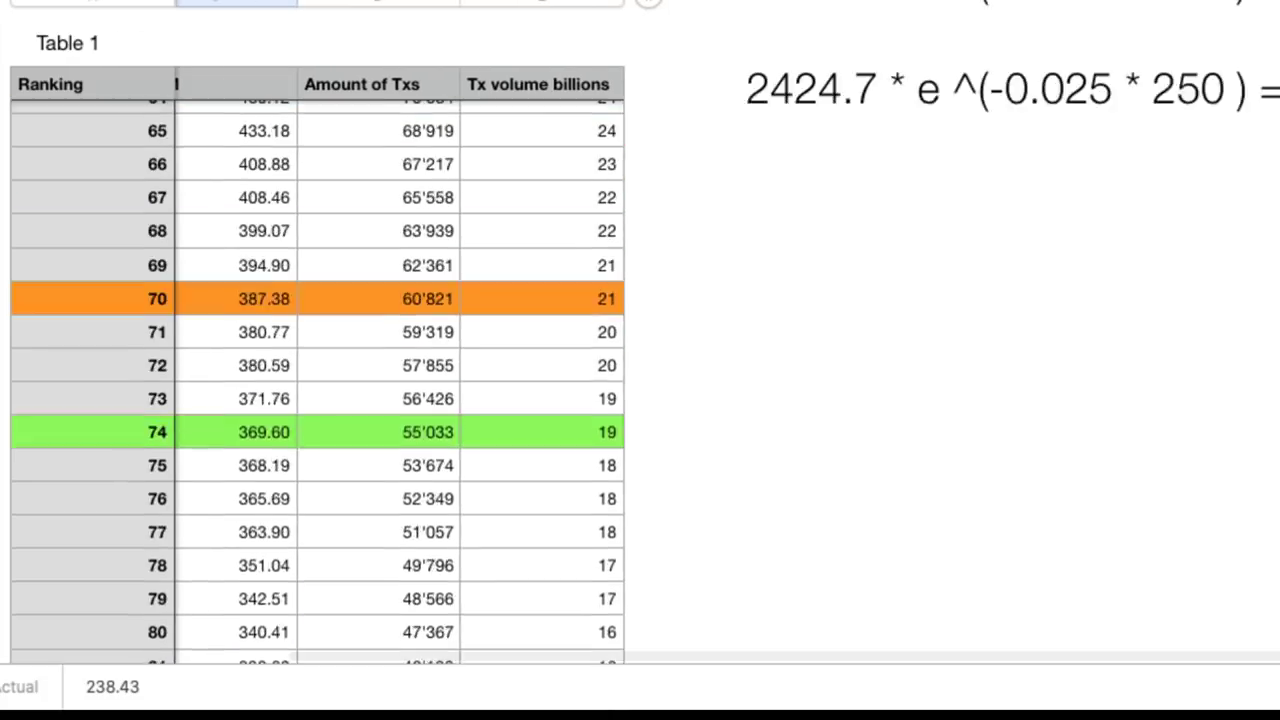
scroll(320, 380, "up", 4)
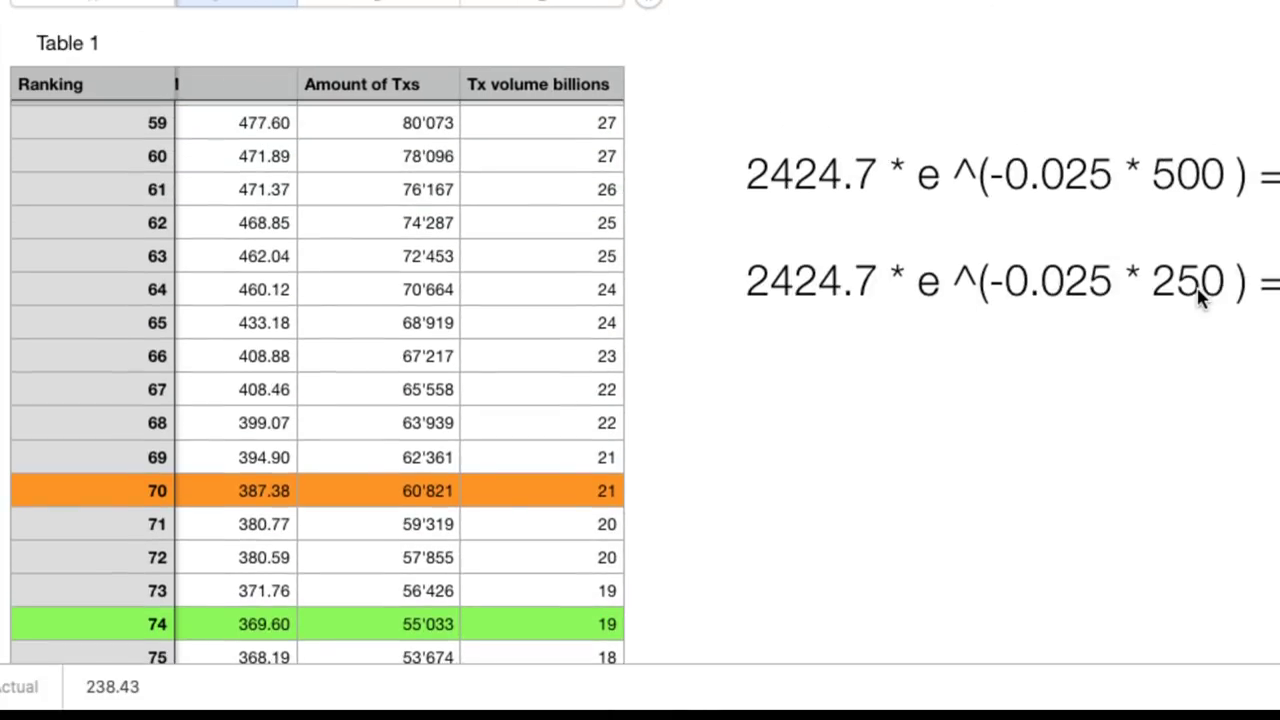
left_click(1211, 297)
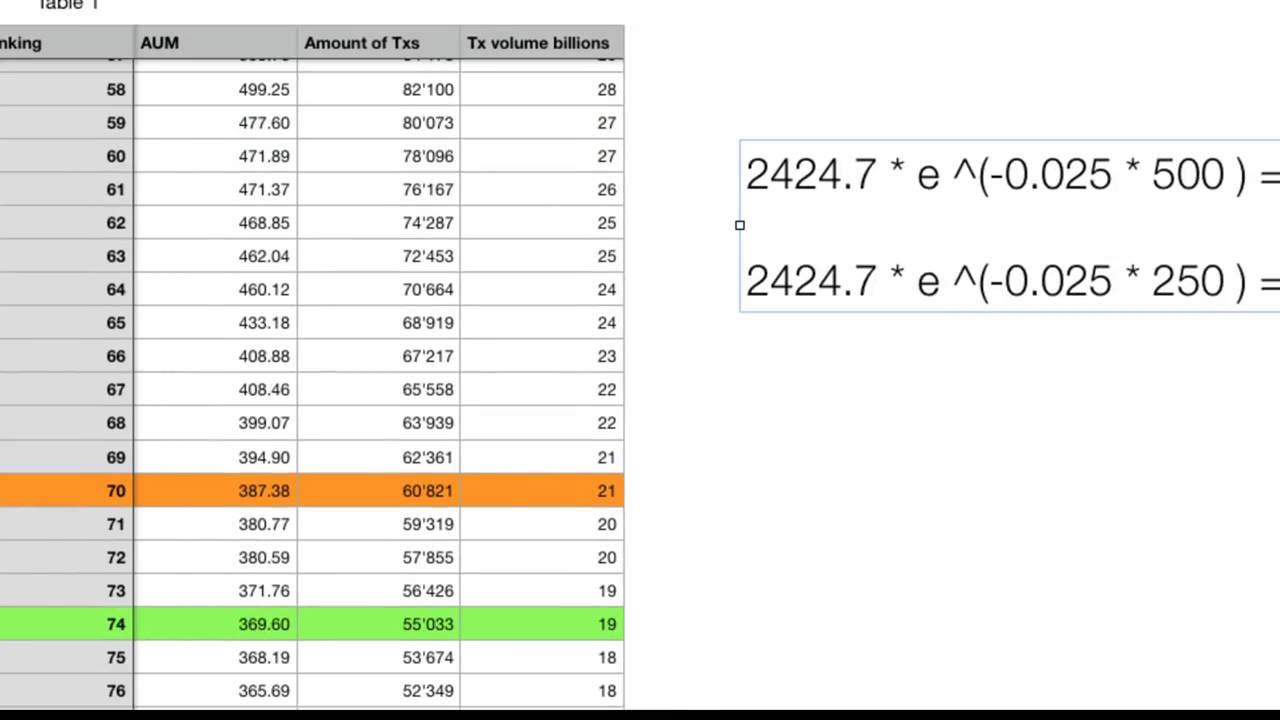
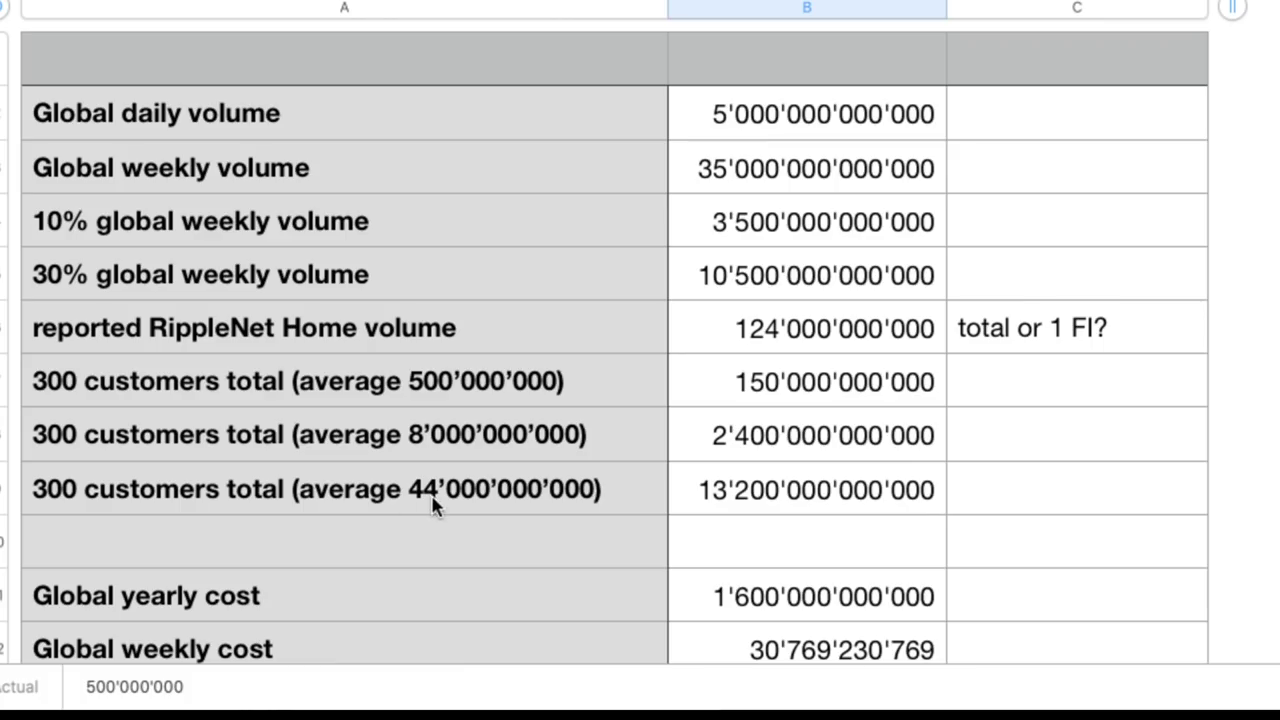
- Check the 300 customers total based on the 44'000'000'000 average against the Tx volume billions of the lower-ranked banks
left_click(432, 505)
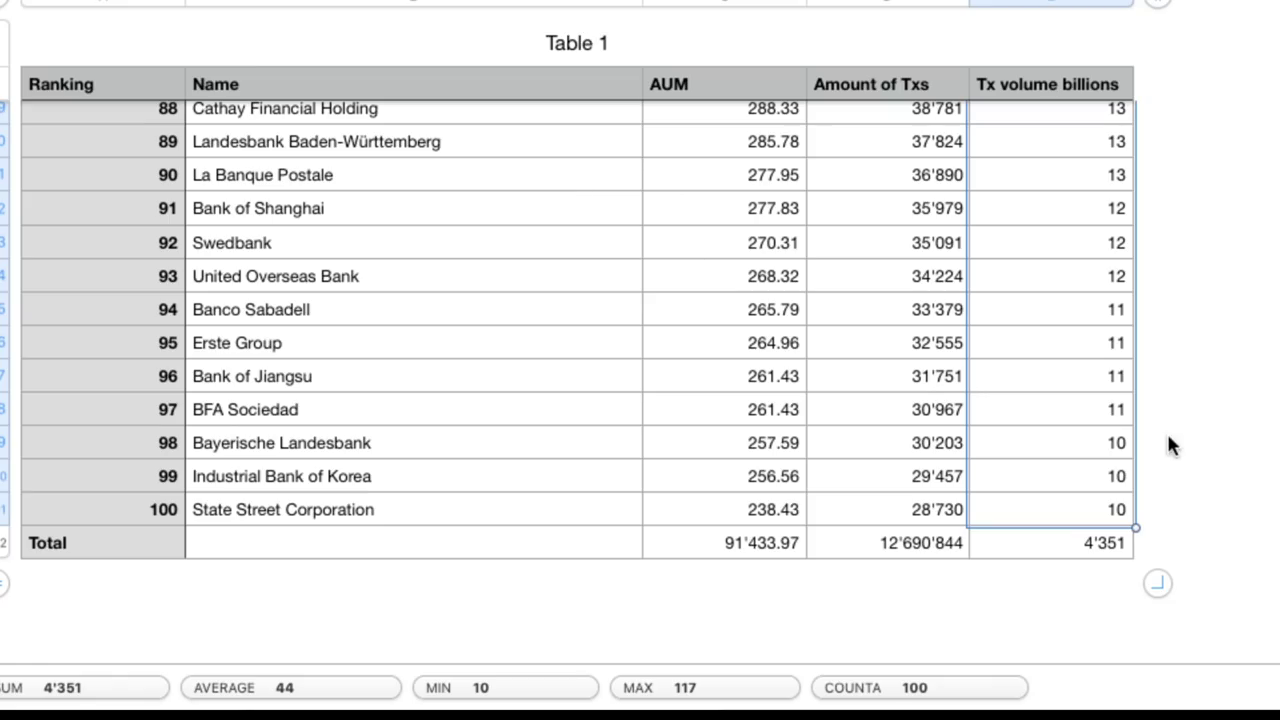
scroll(1218, 421, "up", 10)
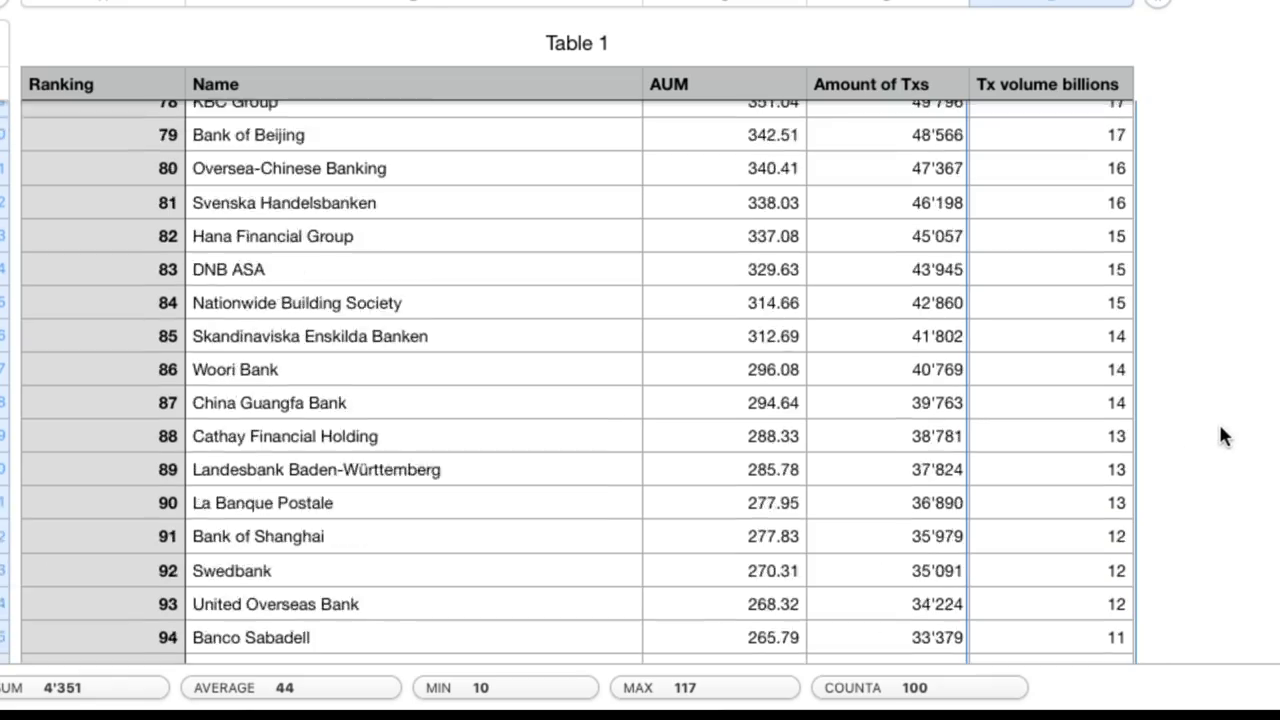
scroll(1220, 435, "down", 3)
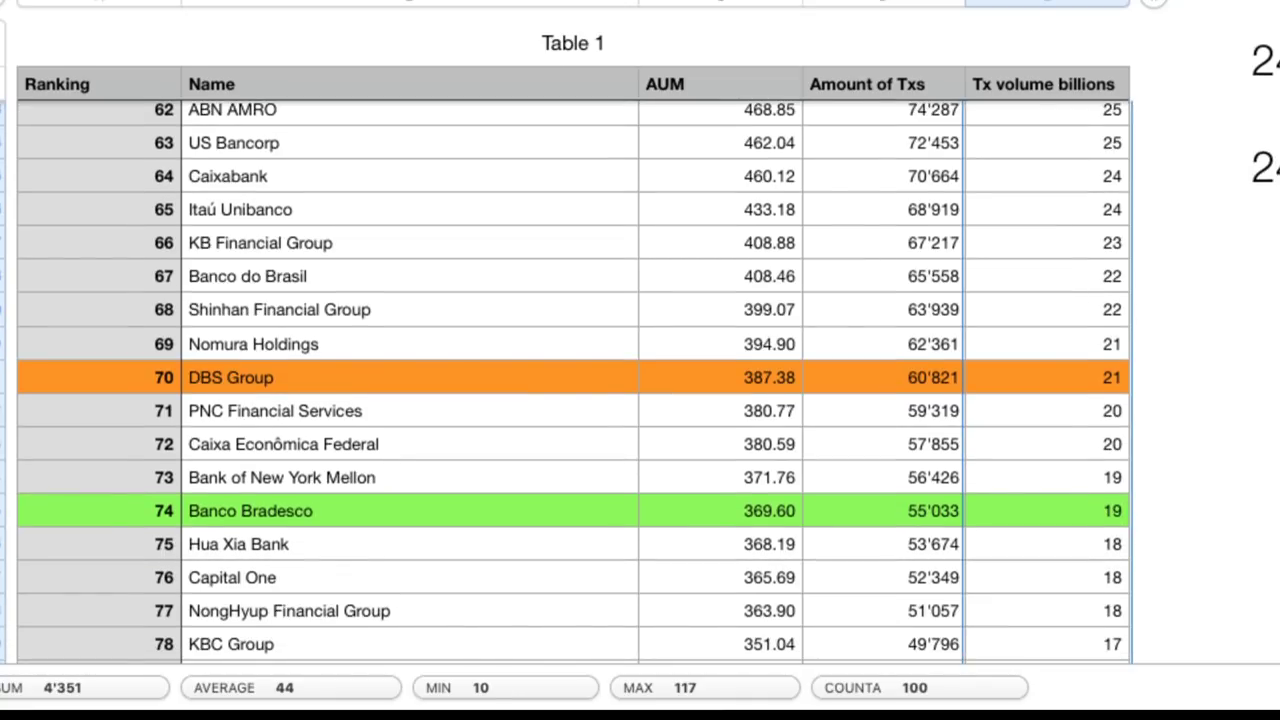
- Switch to the browser to review the RippleNet Home figures in the tweet, and return to the spreadsheet
key("super+Tab")
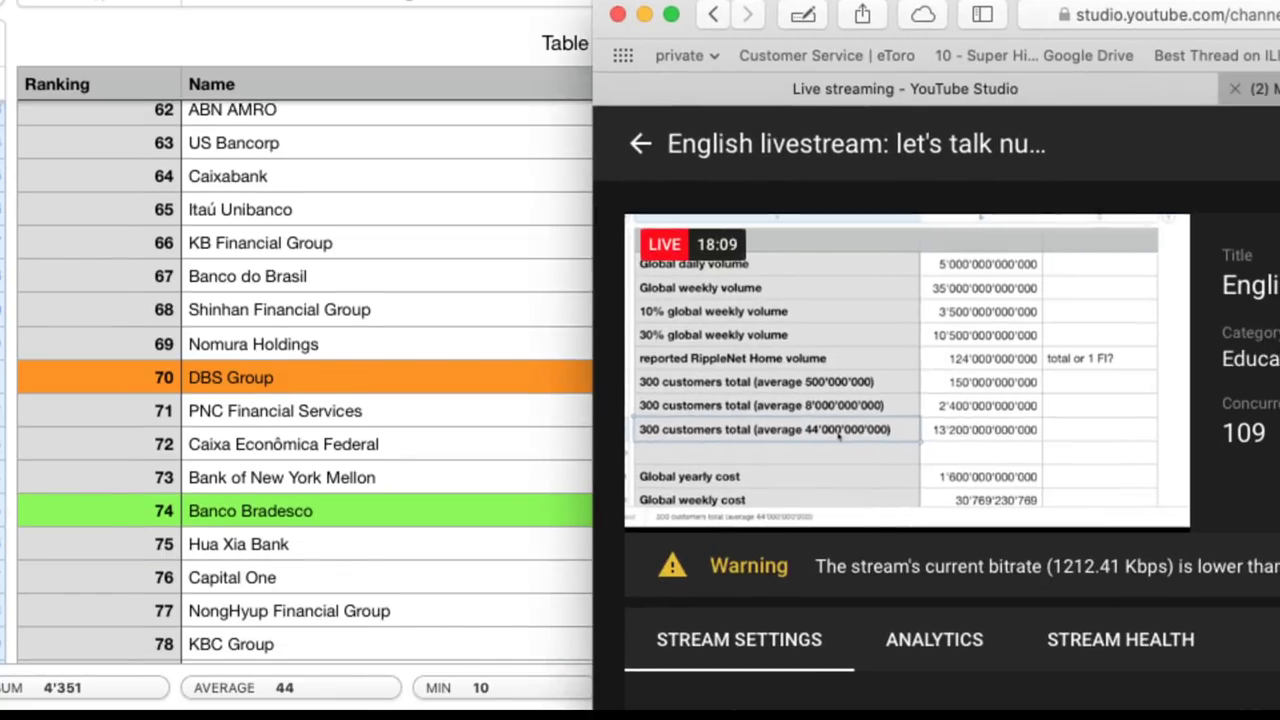
left_click(1255, 88)
left_click_drag(862, 32, 204, 0)
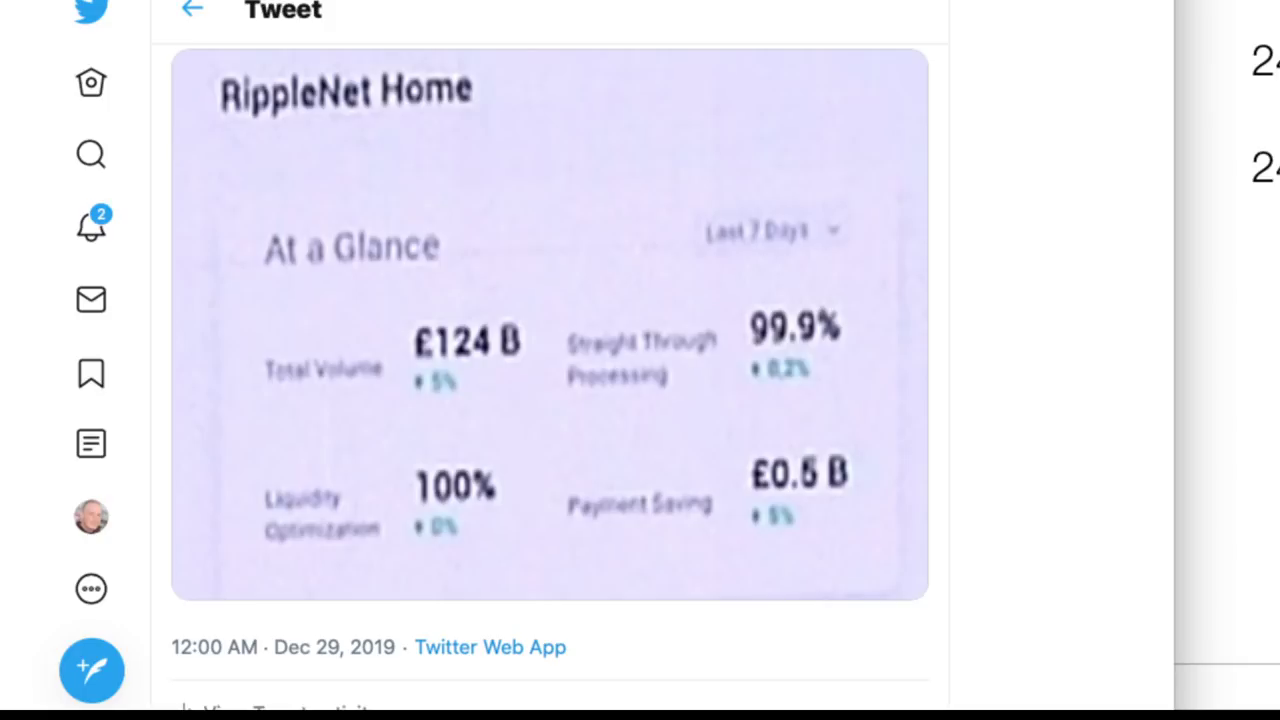
key("super+Tab")
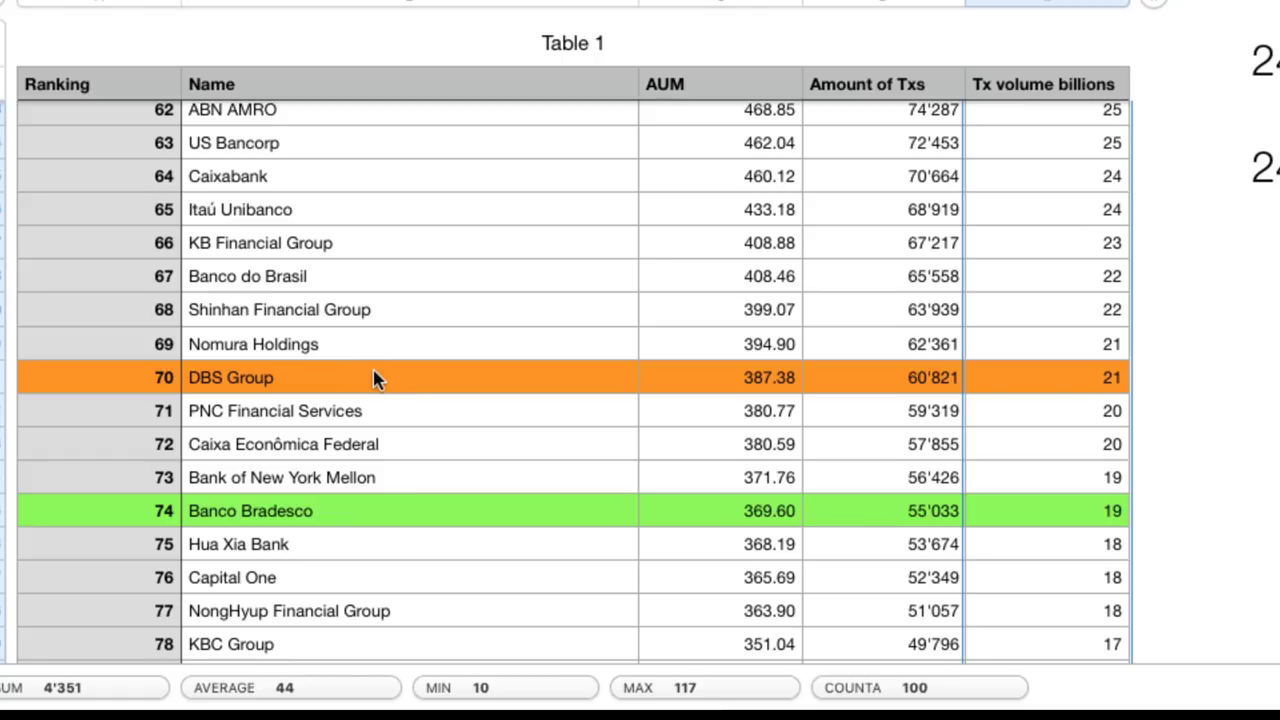
- Compare the highlighted DBS Group and Banco Bradesco rows with the higher-ranked banks and the global volume estimates
scroll(380, 380, "left", 1)
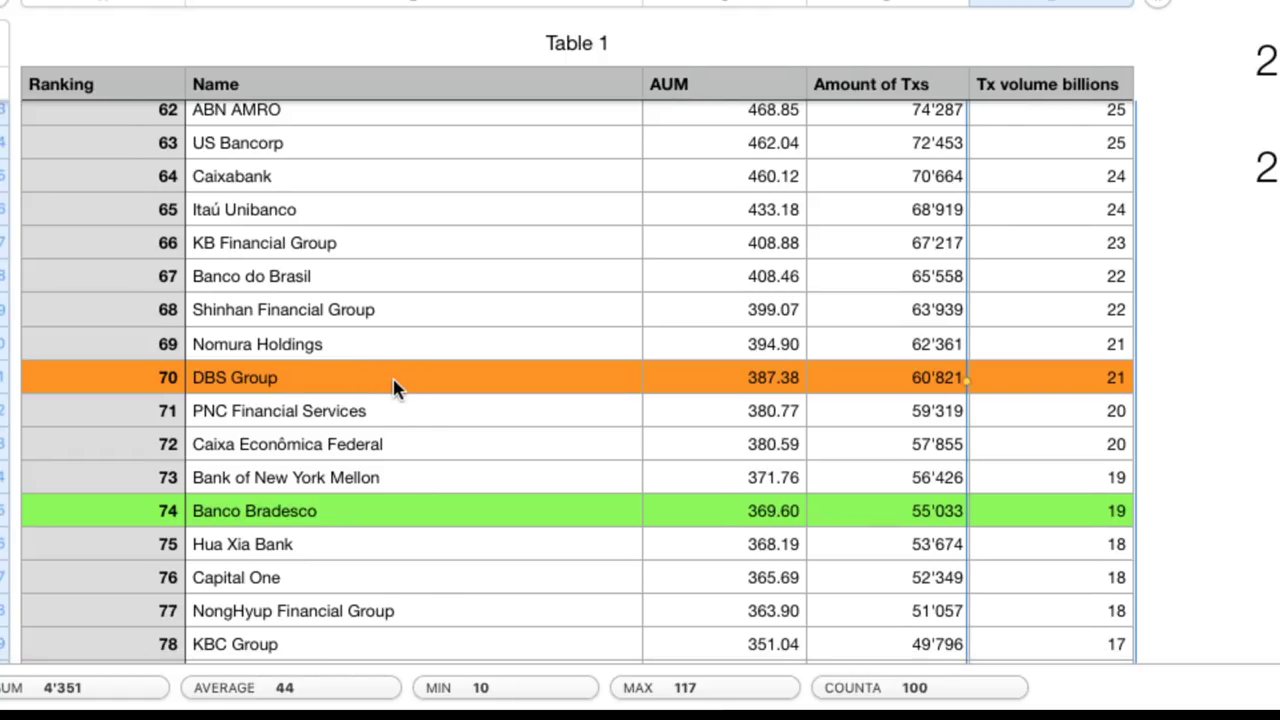
scroll(395, 388, "up", 1)
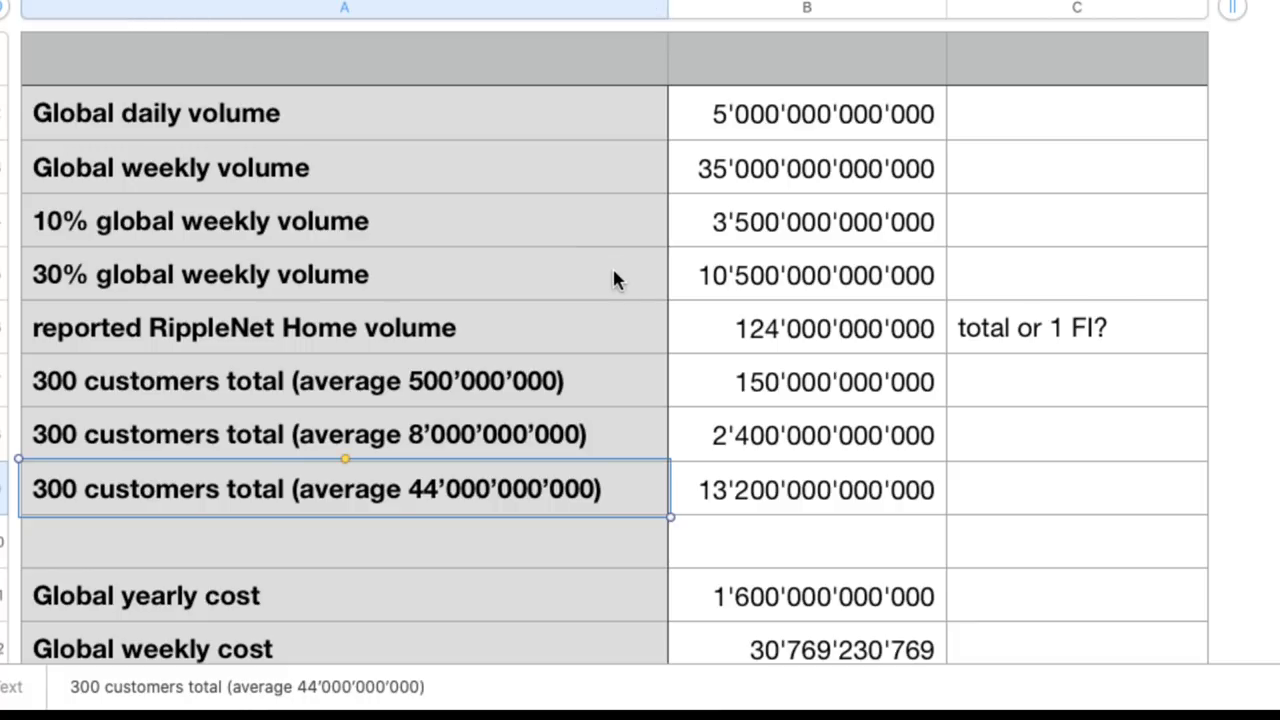
scroll(706, 322, "down", 5)
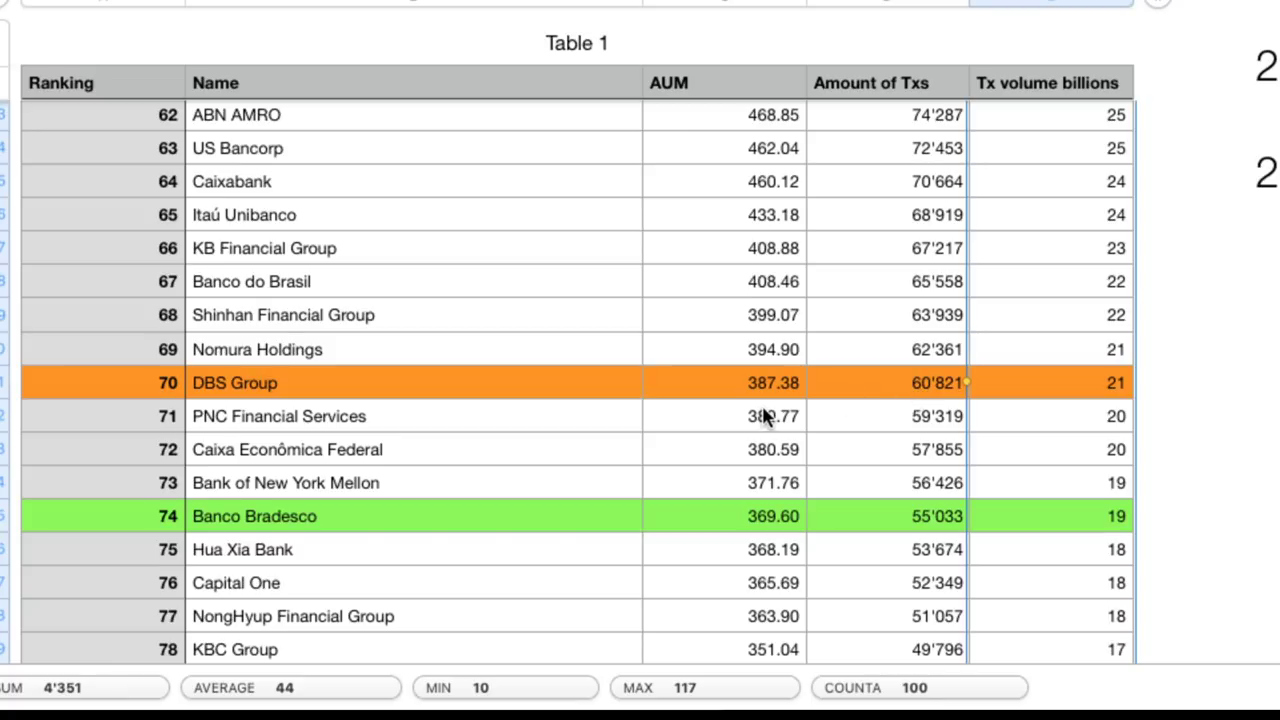
scroll(760, 406, "up", 8)
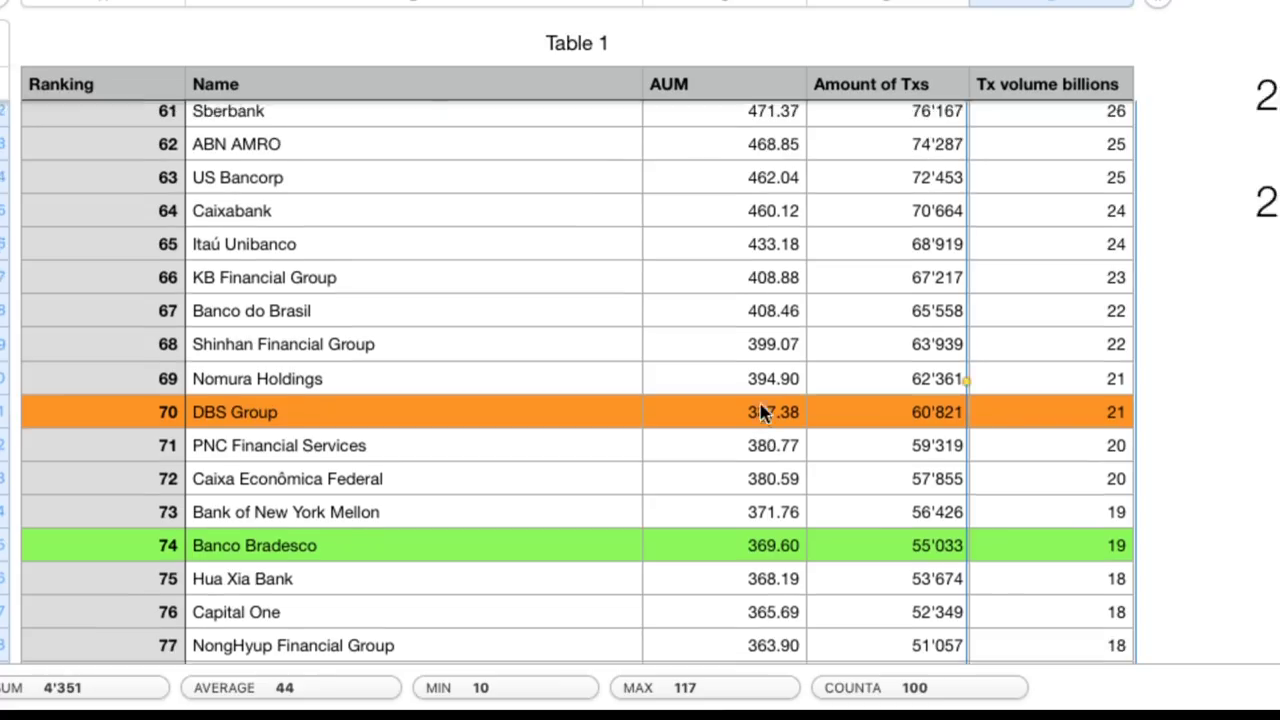
scroll(759, 405, "up", 15)
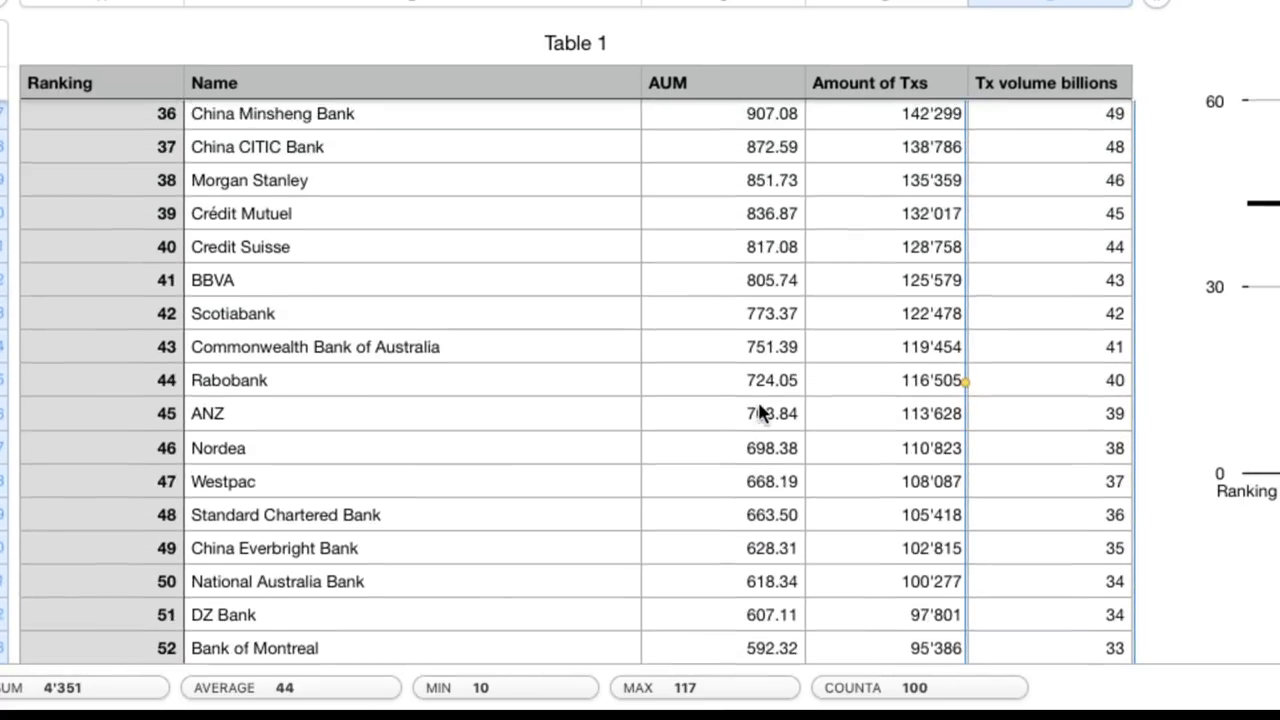
scroll(760, 410, "up", 6)
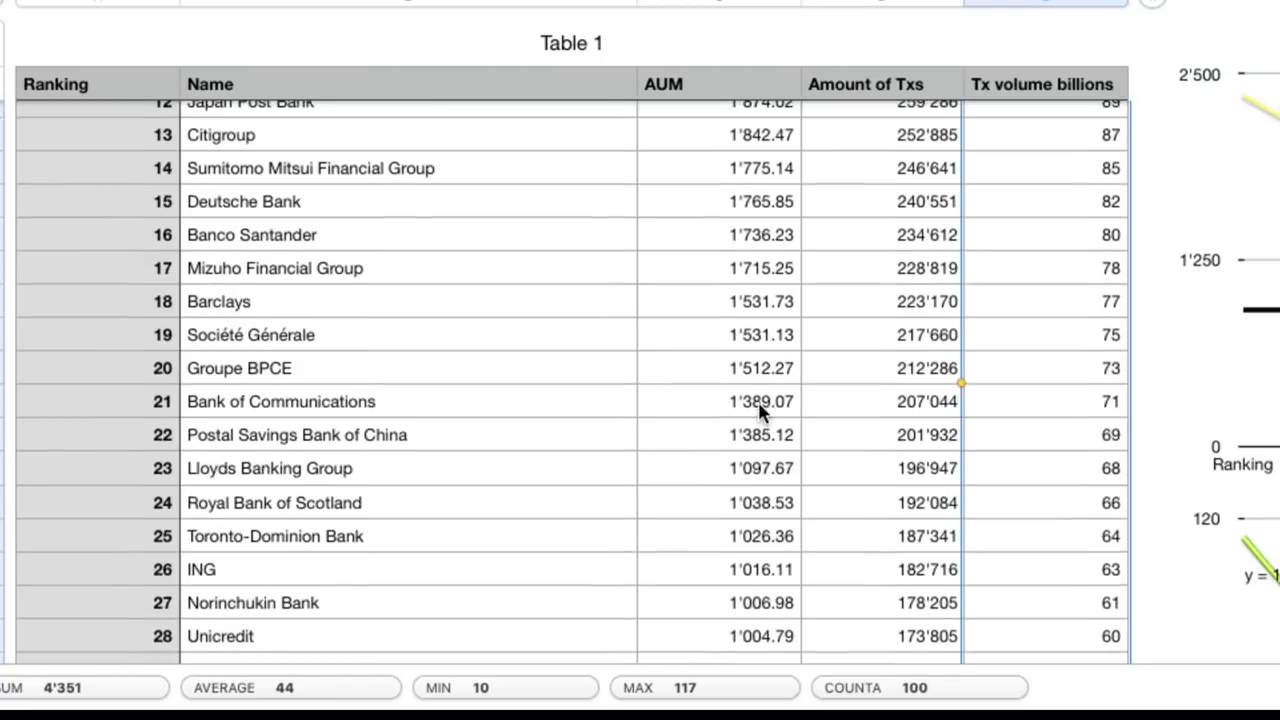
scroll(750, 409, "down", 15)
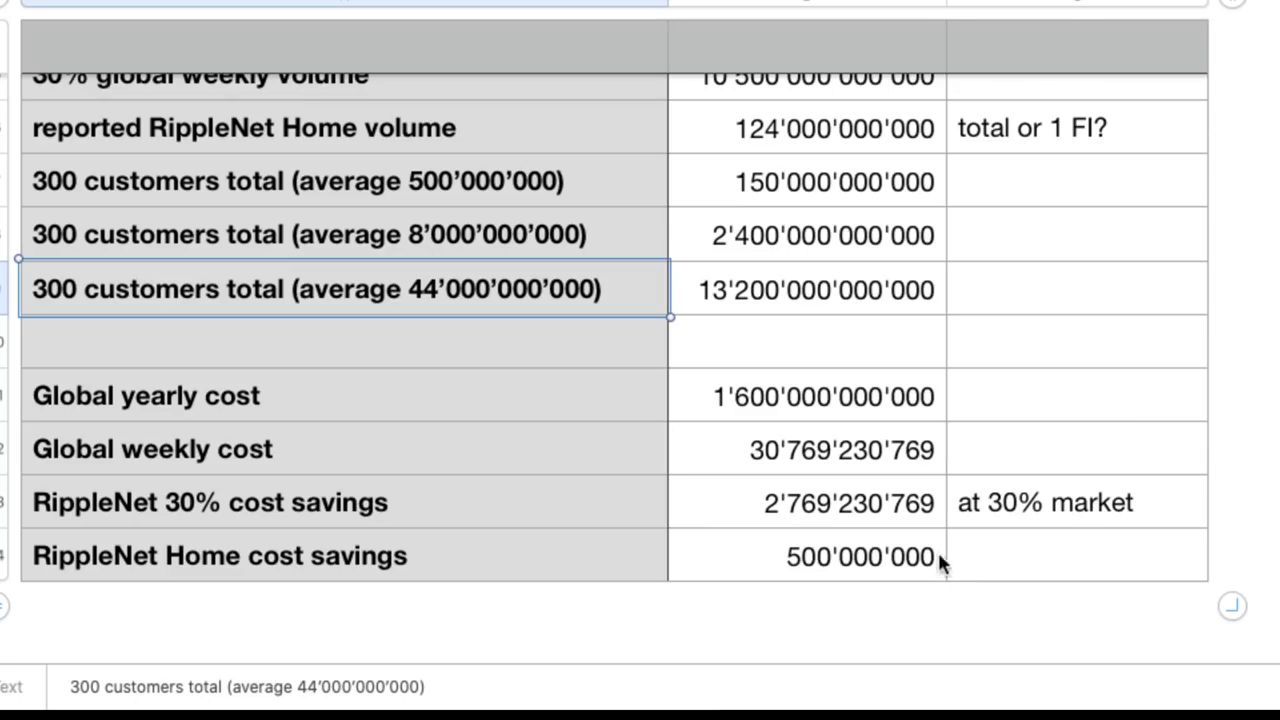
- Inspect the RippleNet Home and RippleNet 30% cost savings values alongside the global volume estimates
left_click(862, 565)
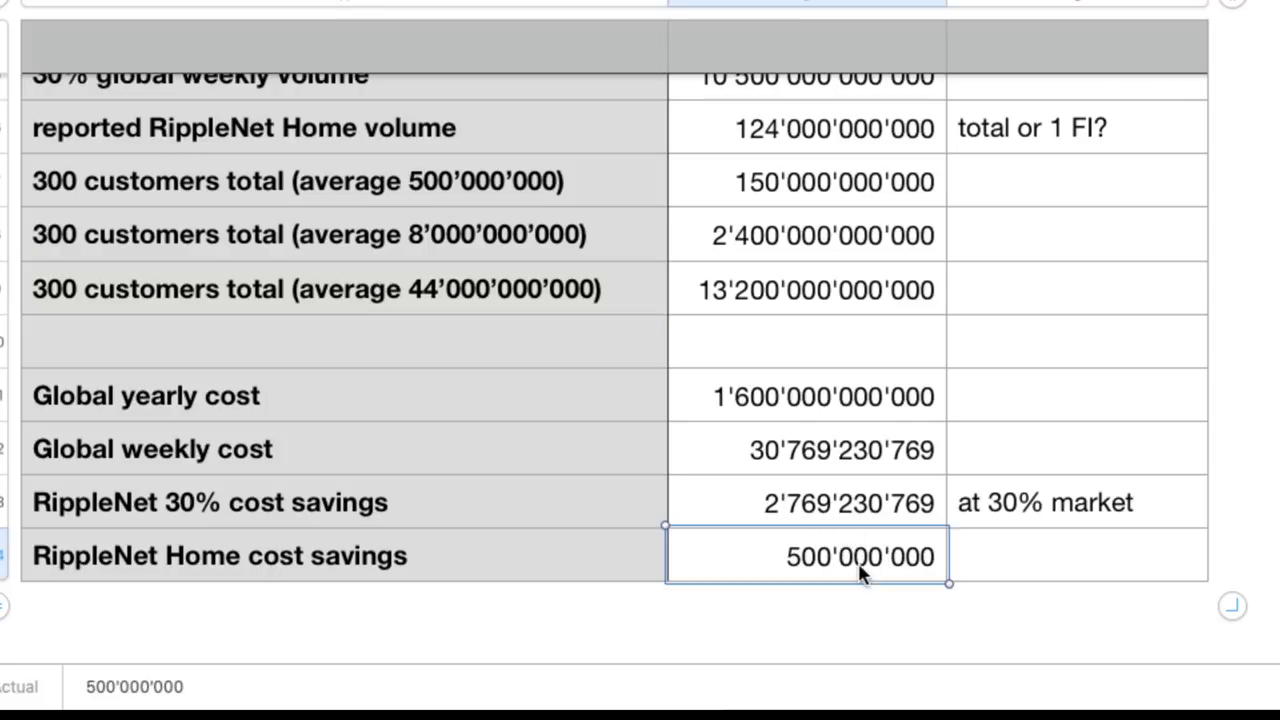
left_click(860, 512)
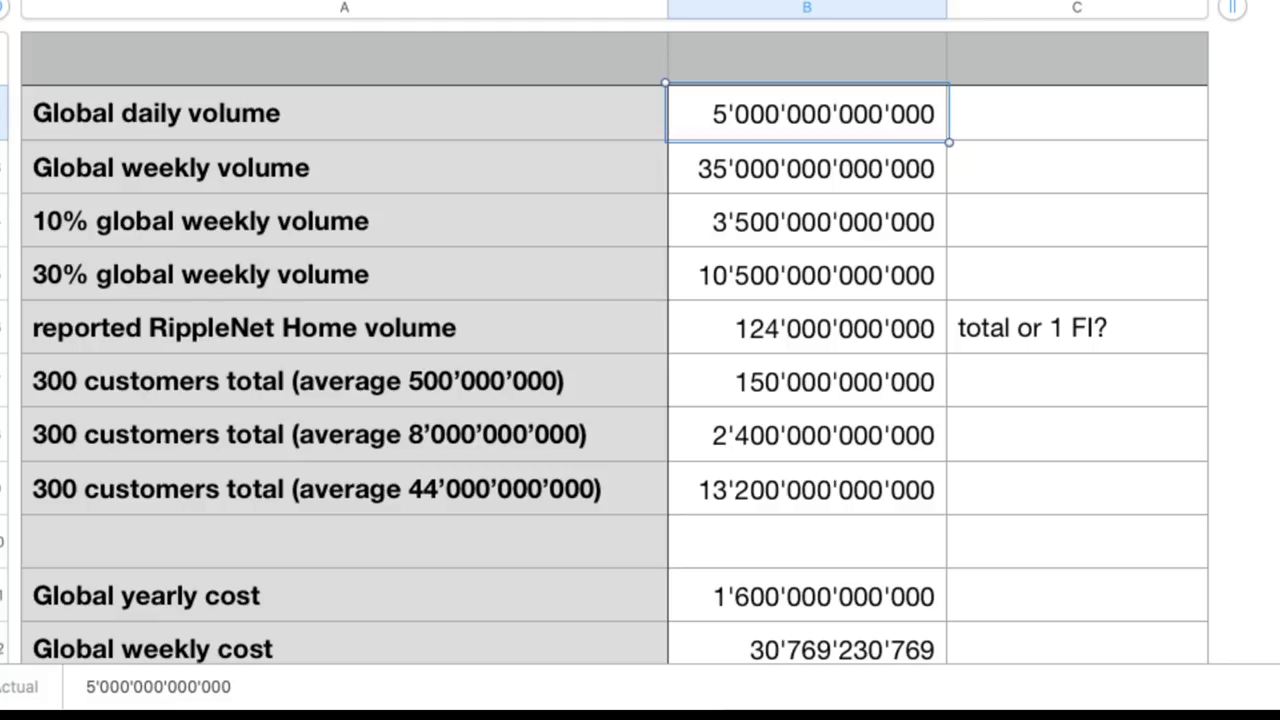
scroll(640, 350, "down", 1)
scroll(640, 350, "up", 1)
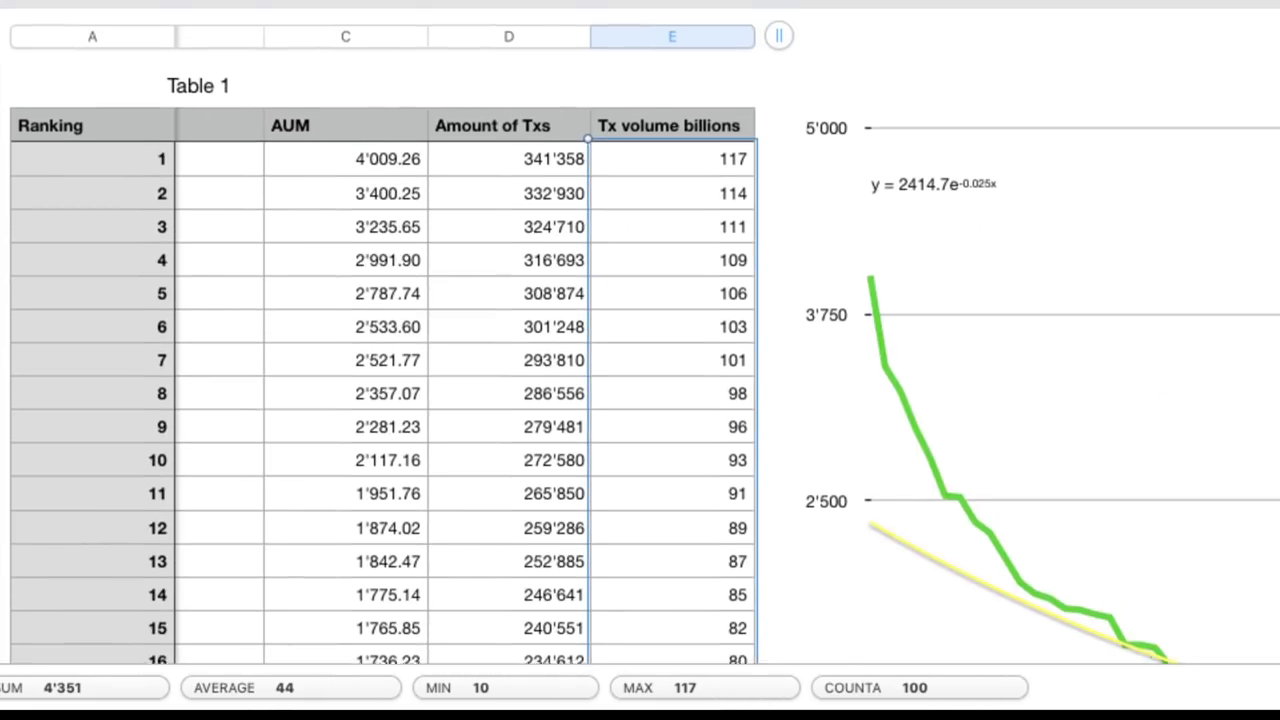
- Examine the AUM chart and the Daily tx volume chart with their exponential trend lines and average lines
scroll(1100, 330, "down", 5)
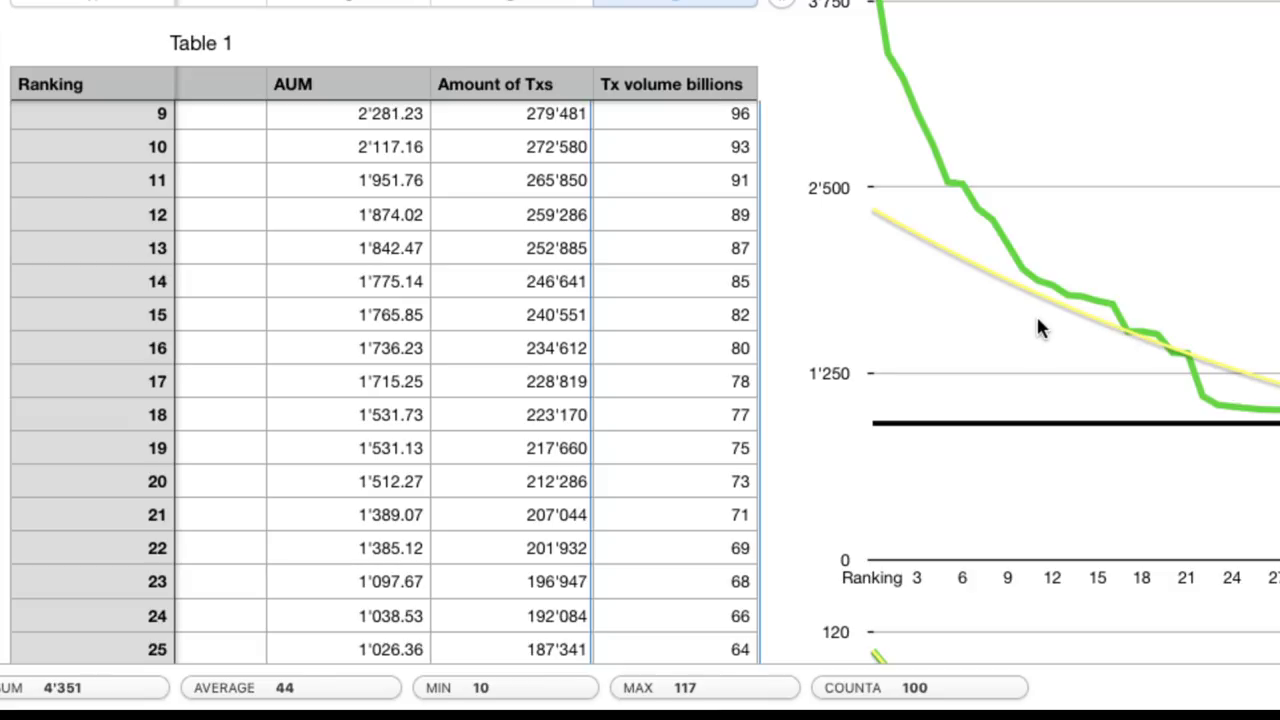
scroll(1086, 351, "down", 10)
scroll(894, 114, "up", 1)
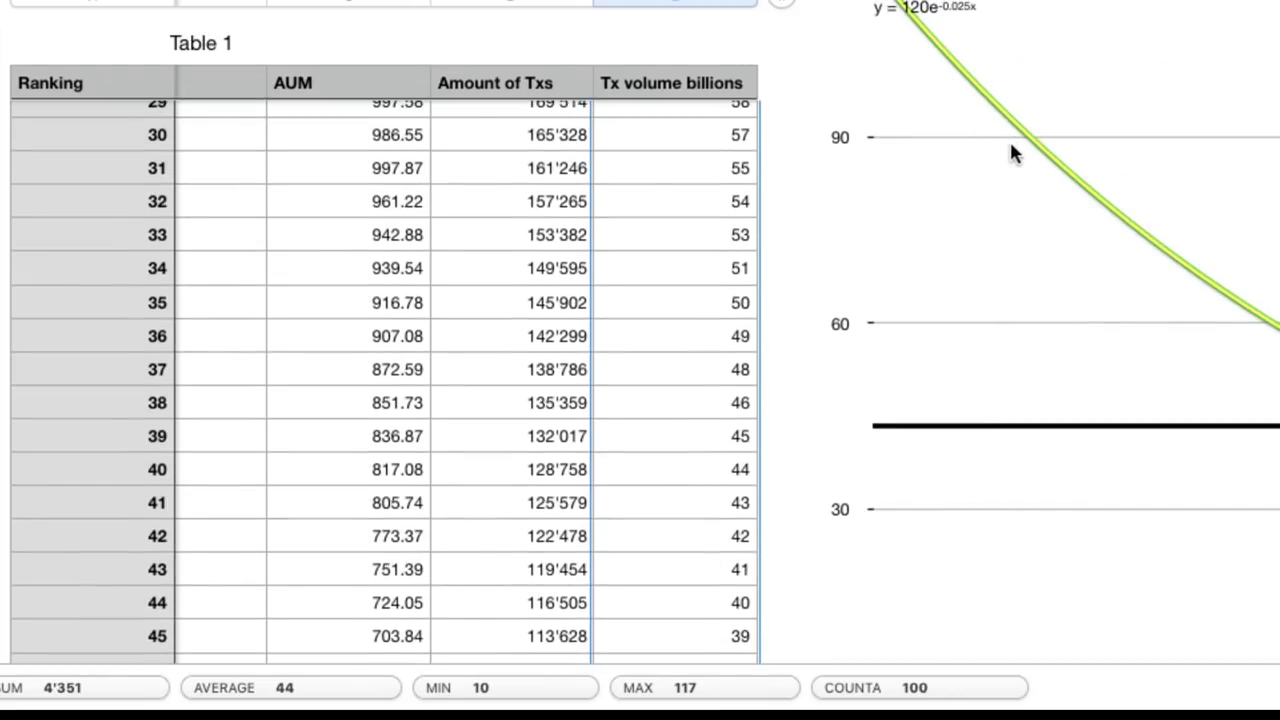
scroll(917, 208, "right", 10)
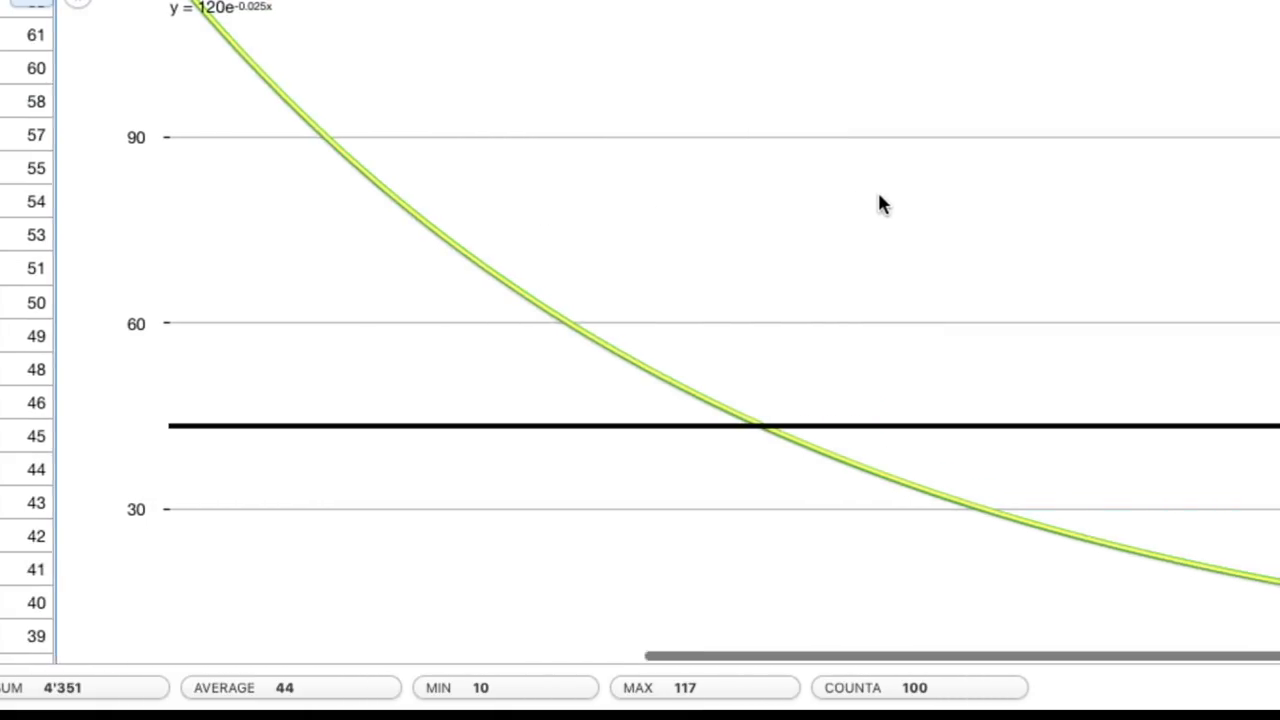
scroll(877, 200, "up", 1)
scroll(877, 205, "up", 2)
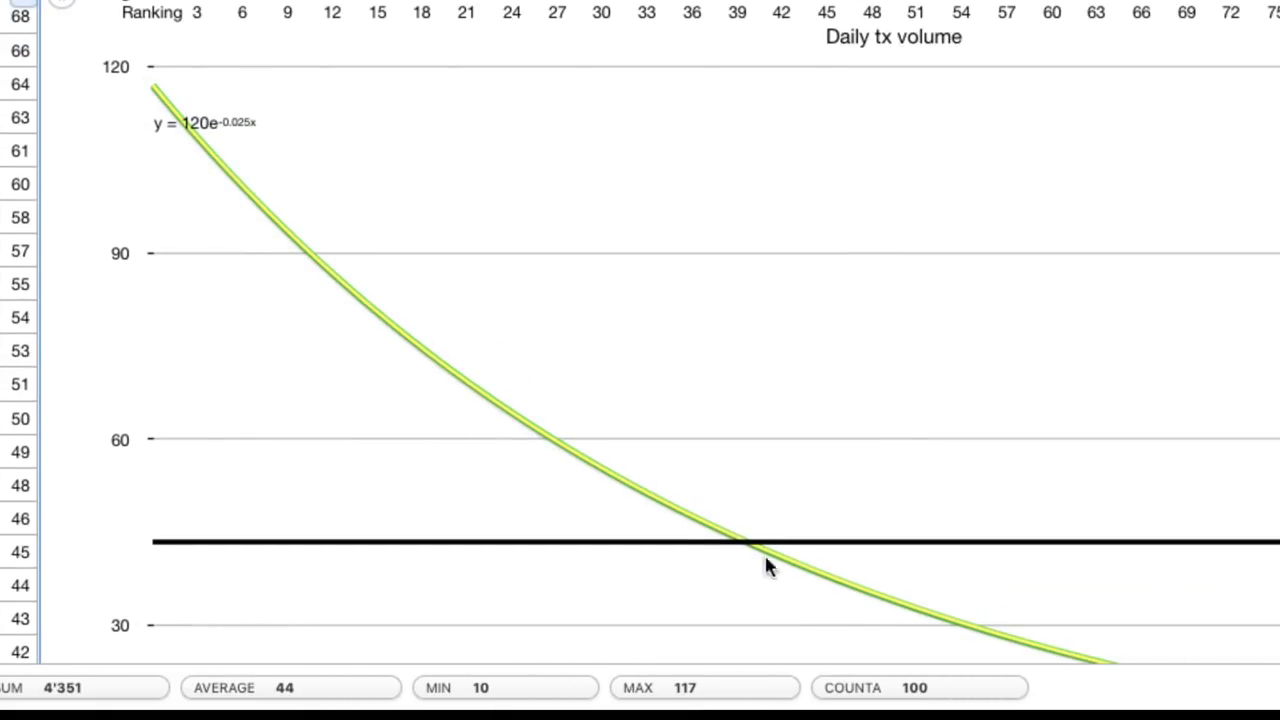
scroll(746, 294, "up", 10)
scroll(586, 274, "down", 3)
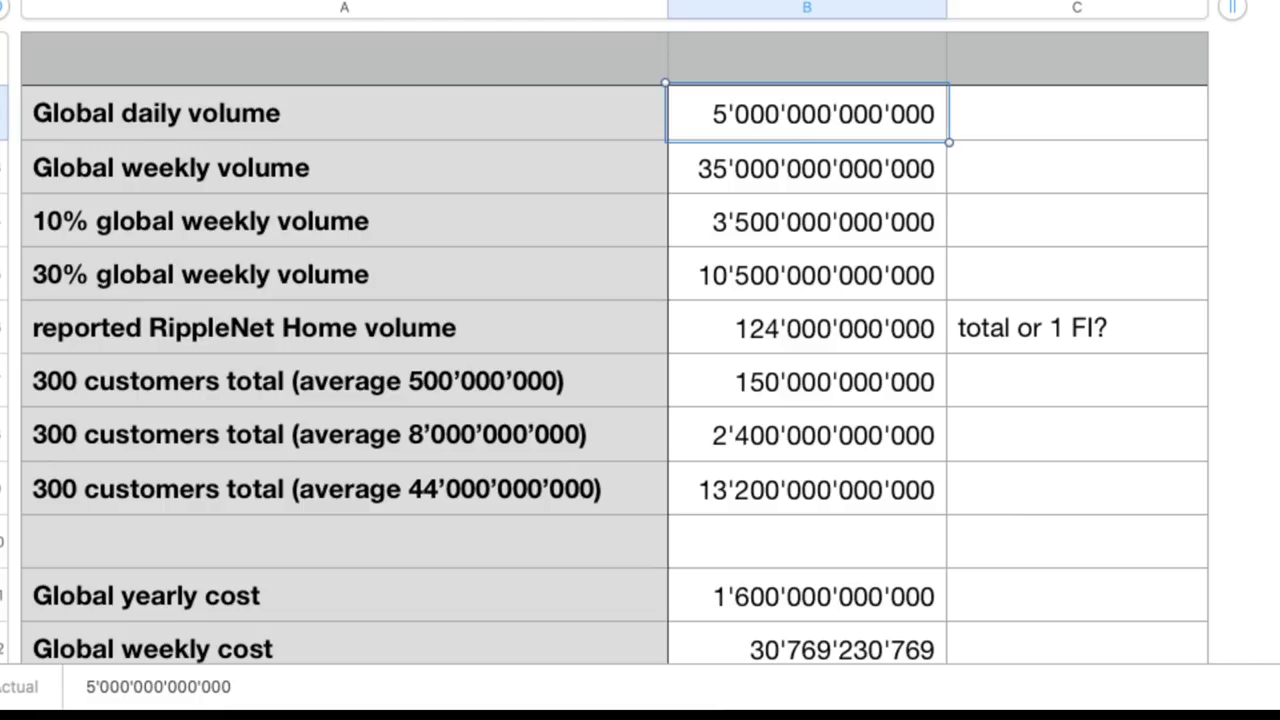
- Review the global volume, customer total and cost savings estimates from Global daily volume to RippleNet Home cost savings
scroll(640, 380, "down", 3)
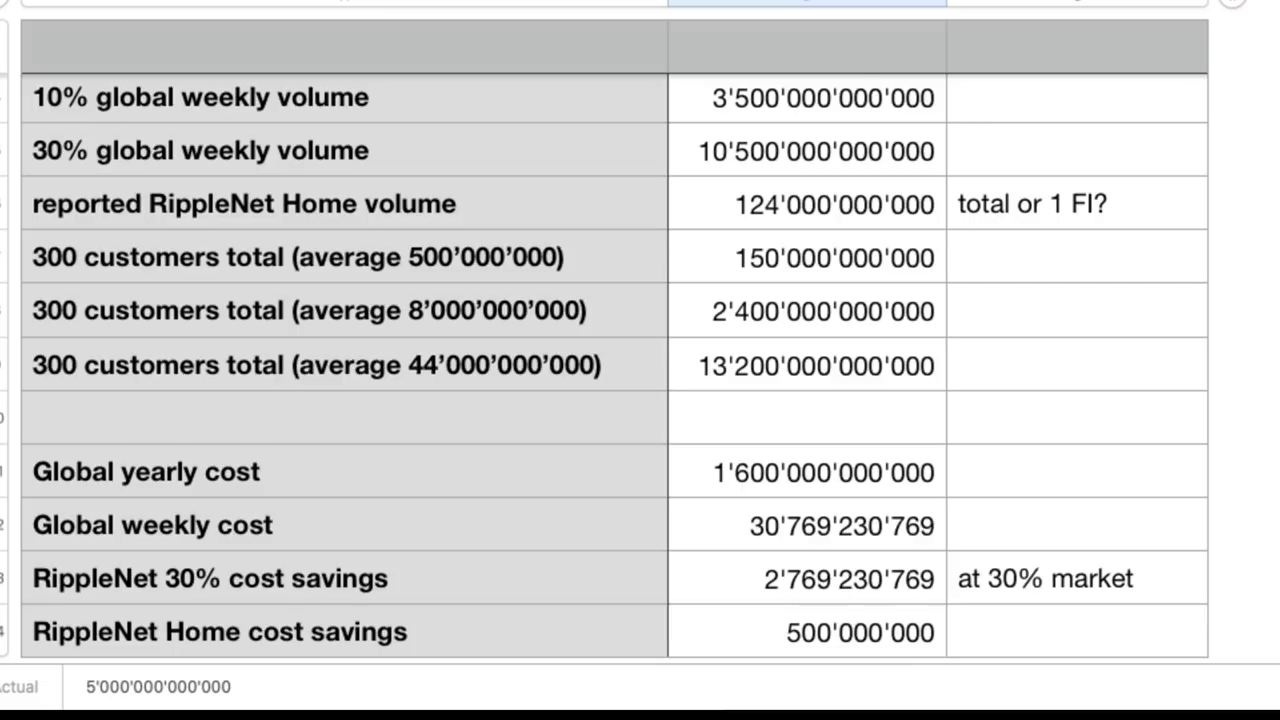
scroll(640, 380, "up", 3)
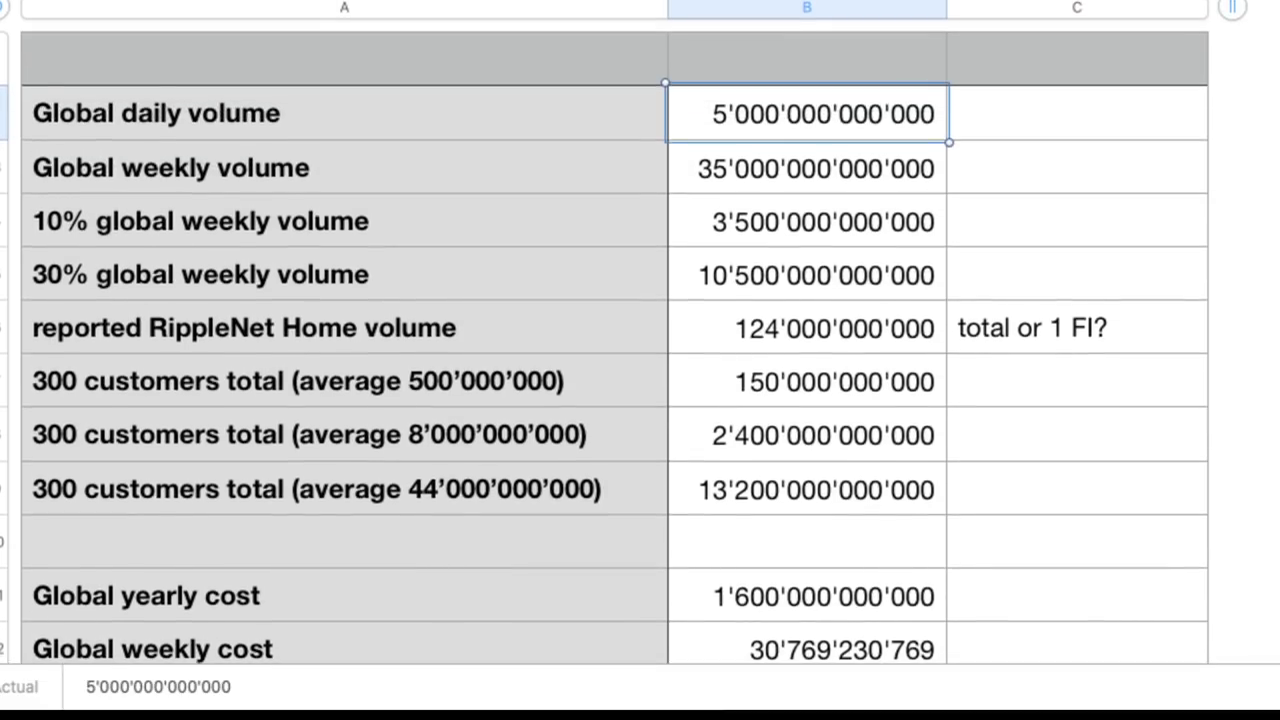
scroll(640, 380, "down", 1)
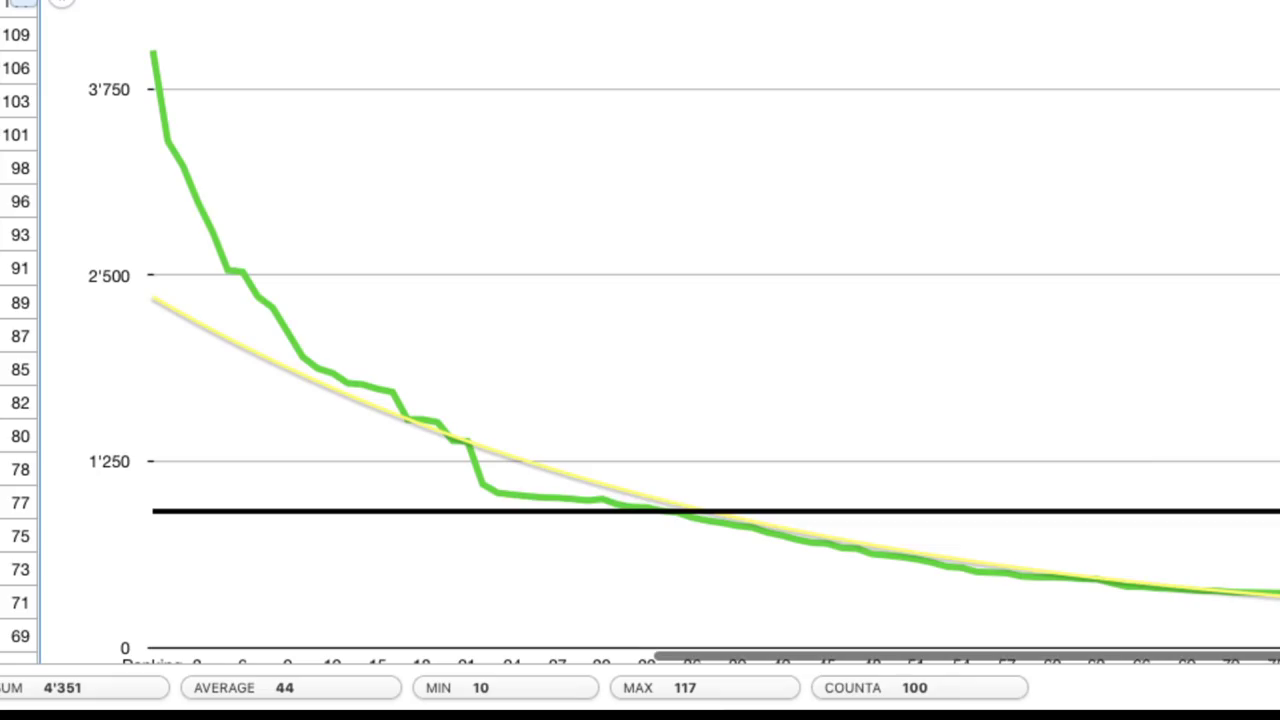
- Inspect the Amount of Txs formula for rank 1 and select that column through rank 100 to view its summary statistics
scroll(774, 225, "left", 8)
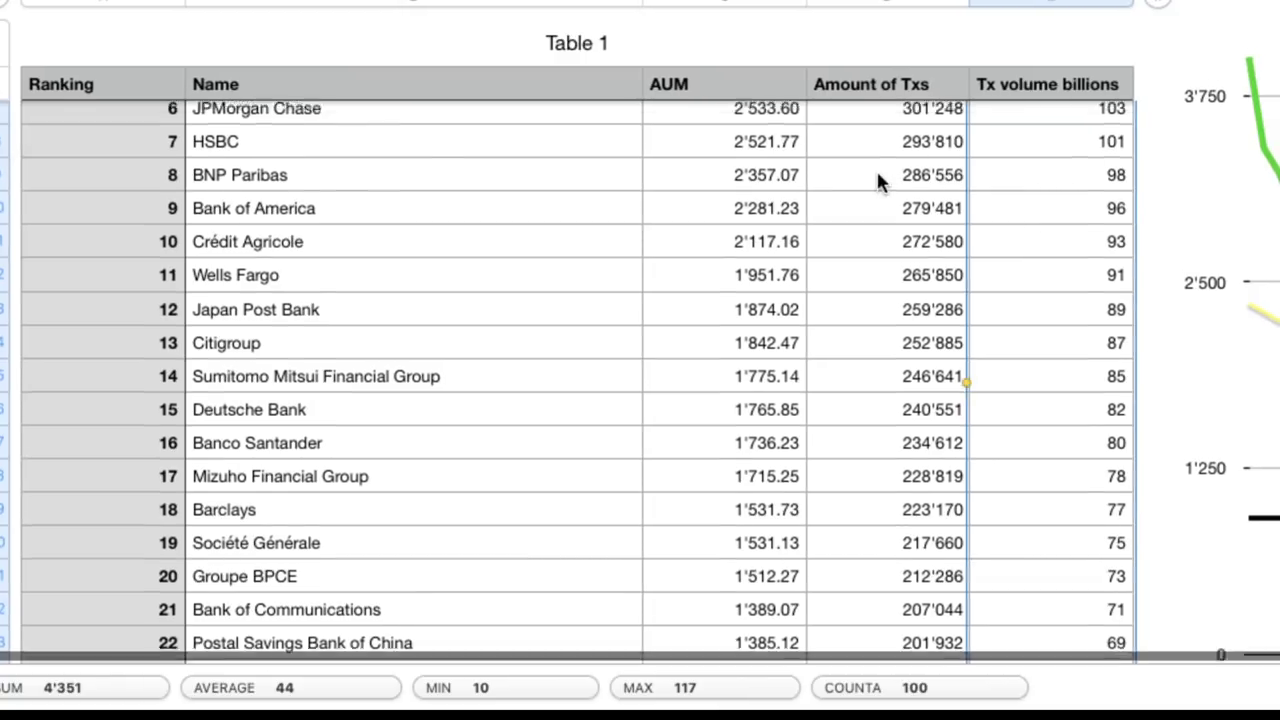
scroll(880, 180, "up", 3)
left_click(910, 134)
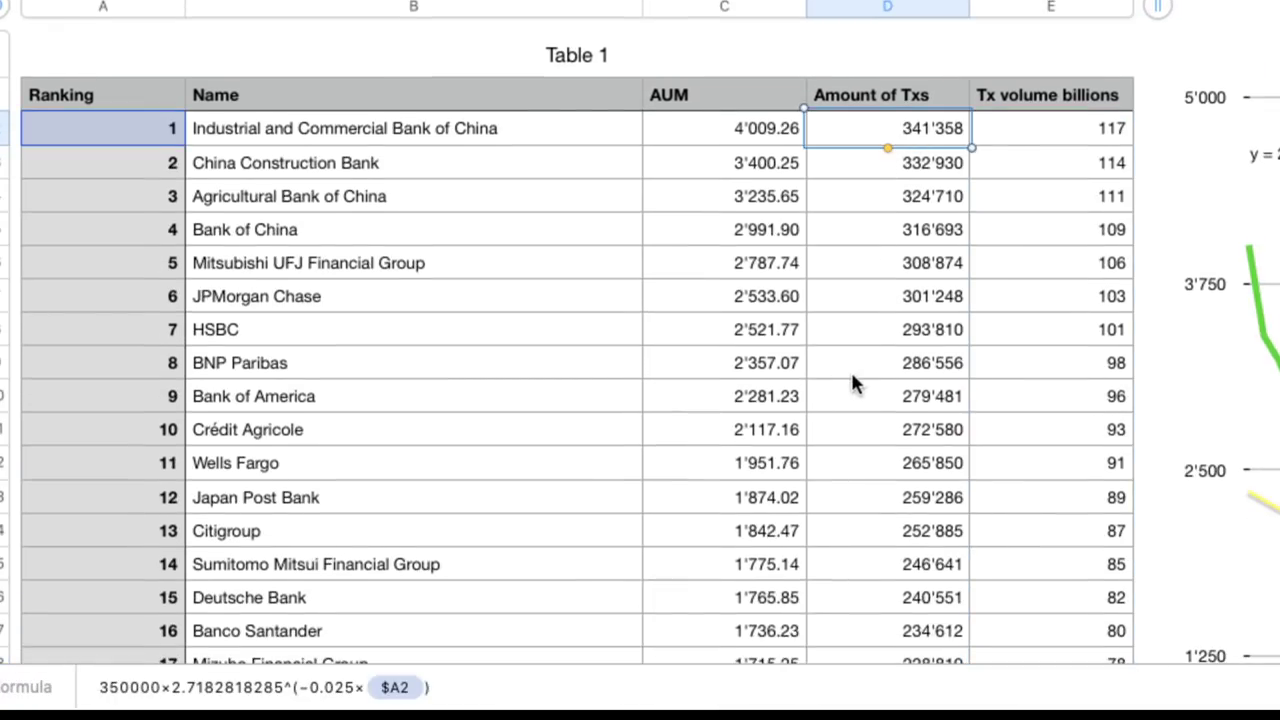
scroll(893, 388, "down", 20)
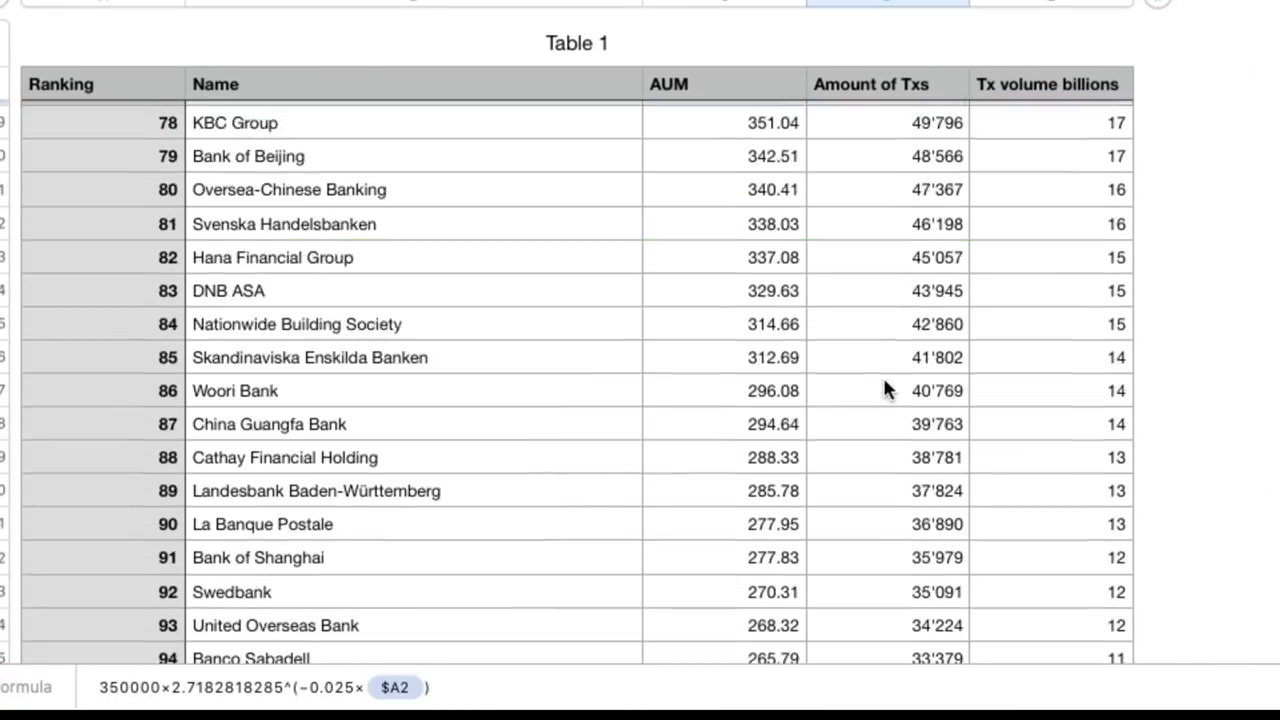
scroll(884, 388, "down", 3)
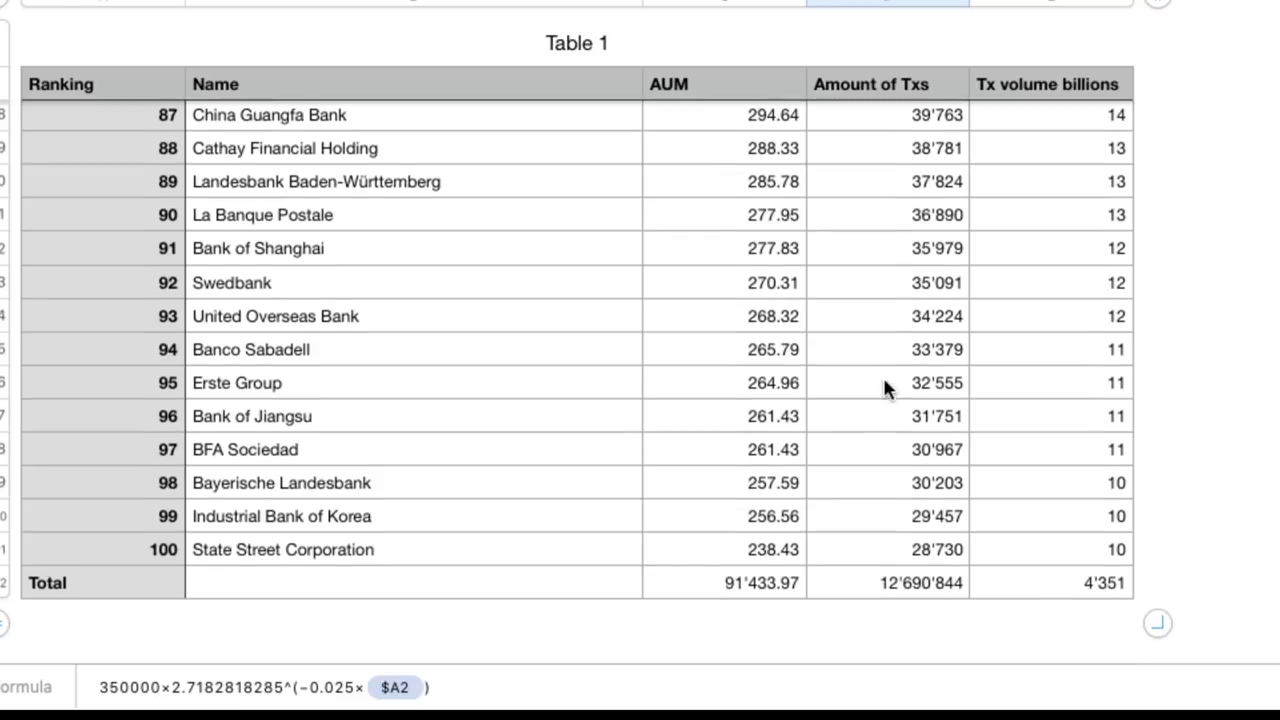
left_click(931, 549, "shift")
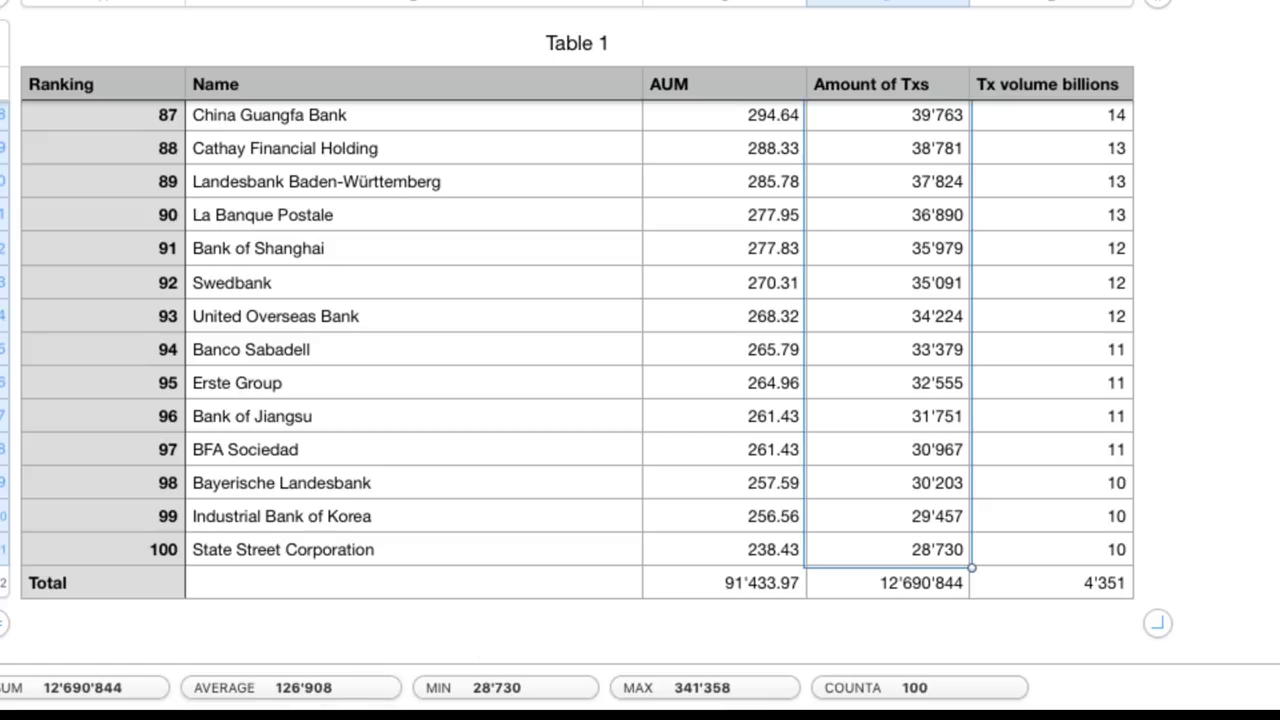
- Inspect the Total row's sum formula for Amount of Txs and the Amount of Txs formulas for ranks 100 and 98
scroll(577, 337, "up", 1)
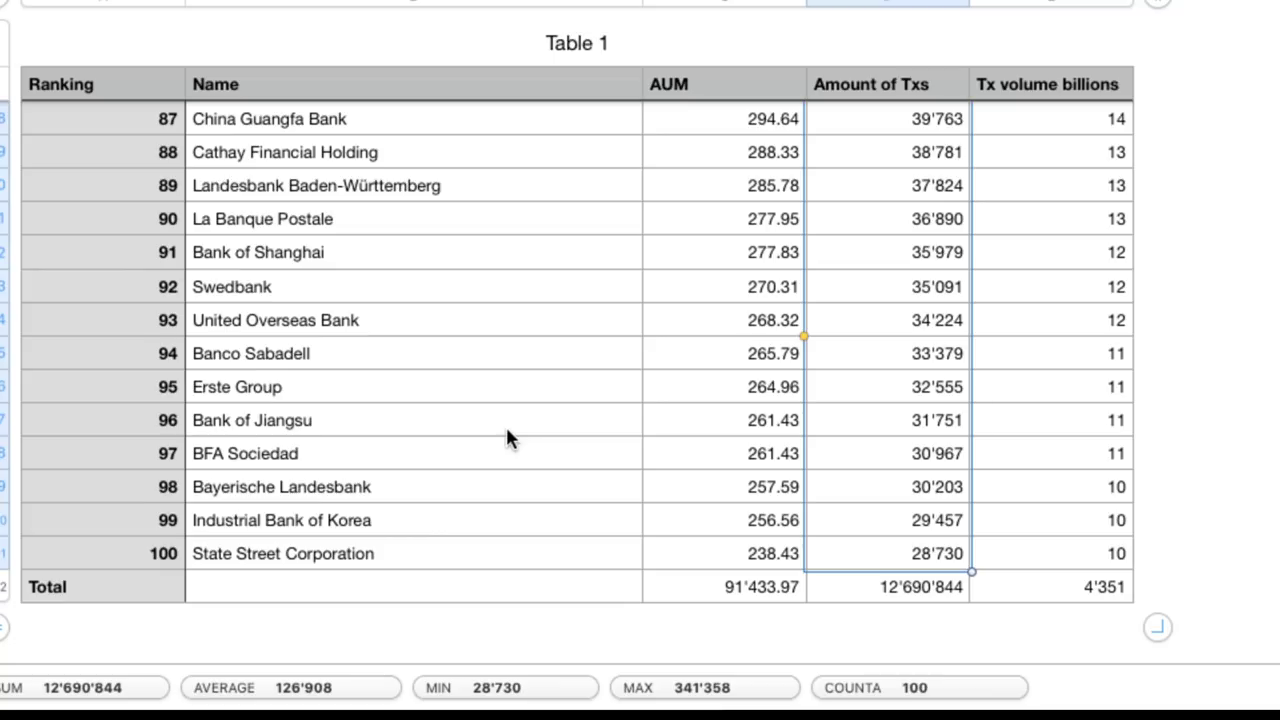
double_click(908, 594)
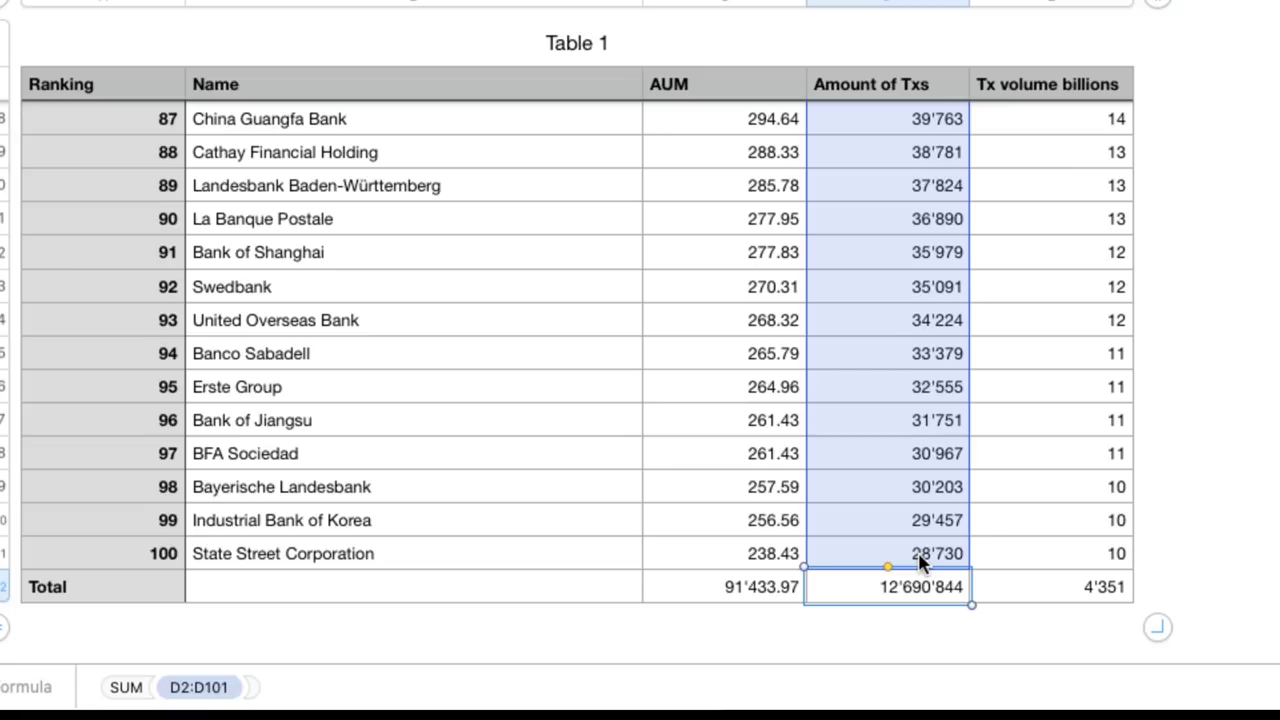
left_click(921, 562)
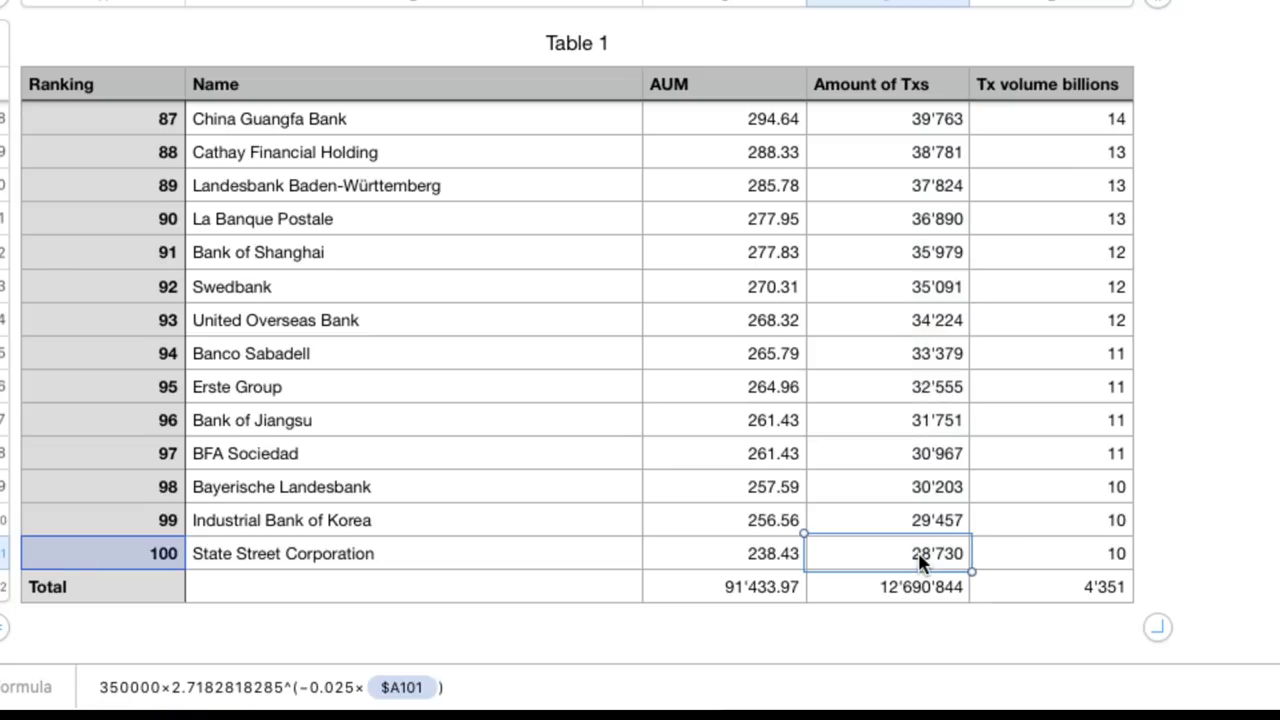
left_click(1270, 545)
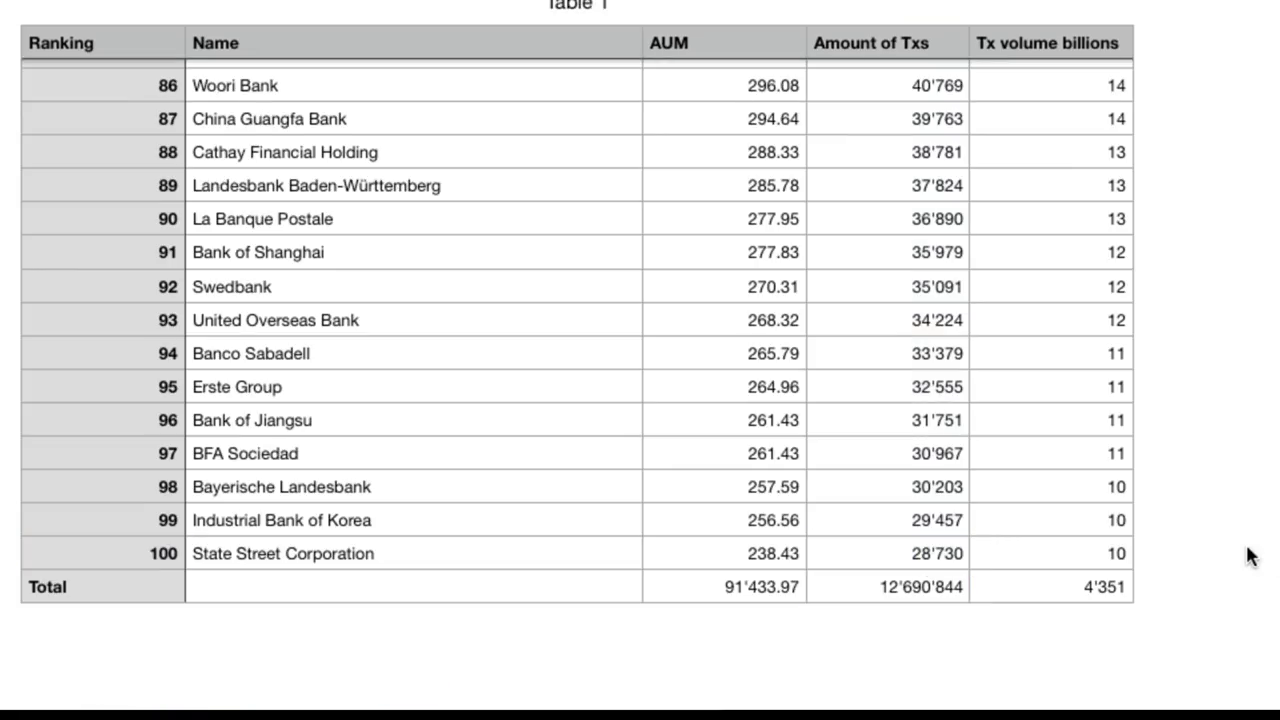
left_click(918, 596)
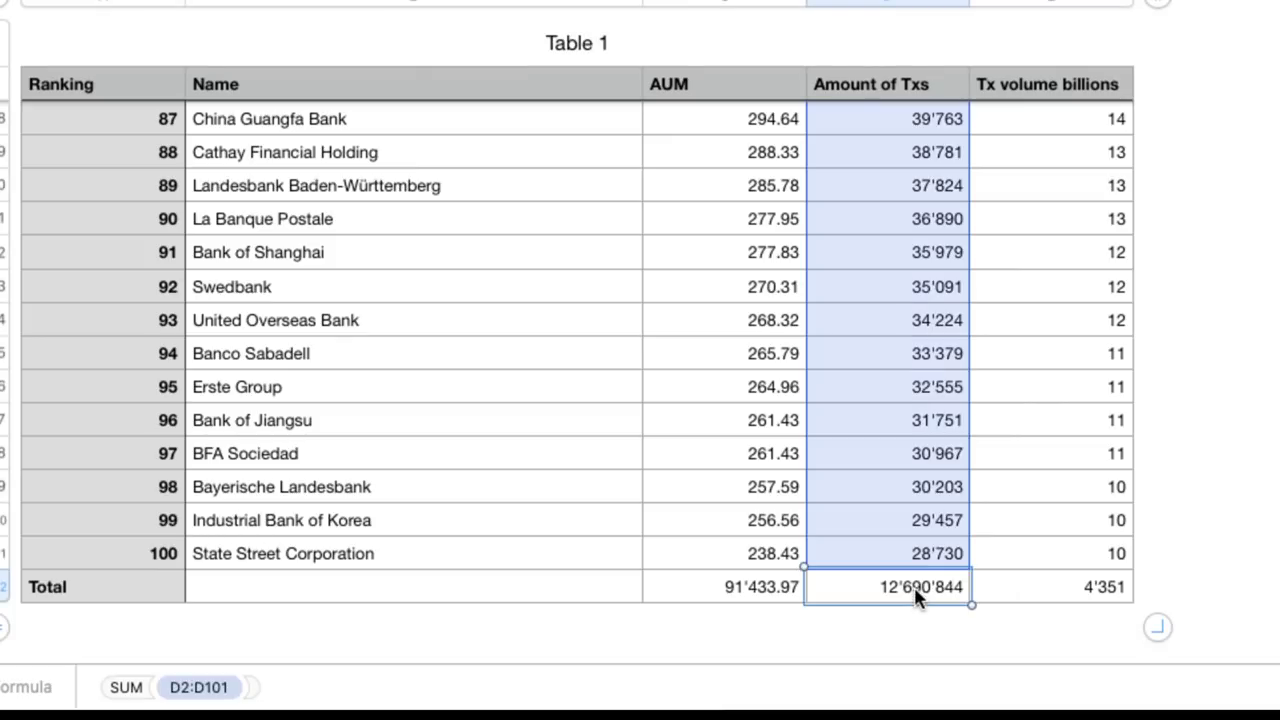
left_click(1268, 570)
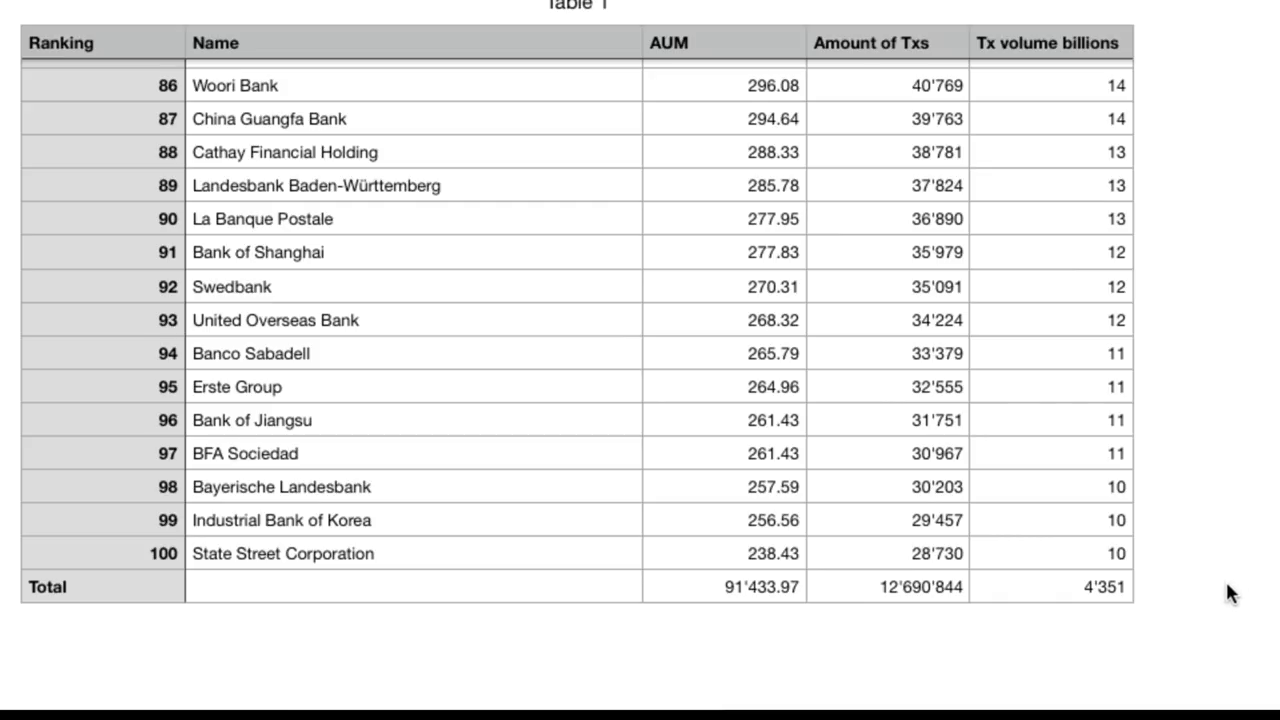
left_click(946, 496)
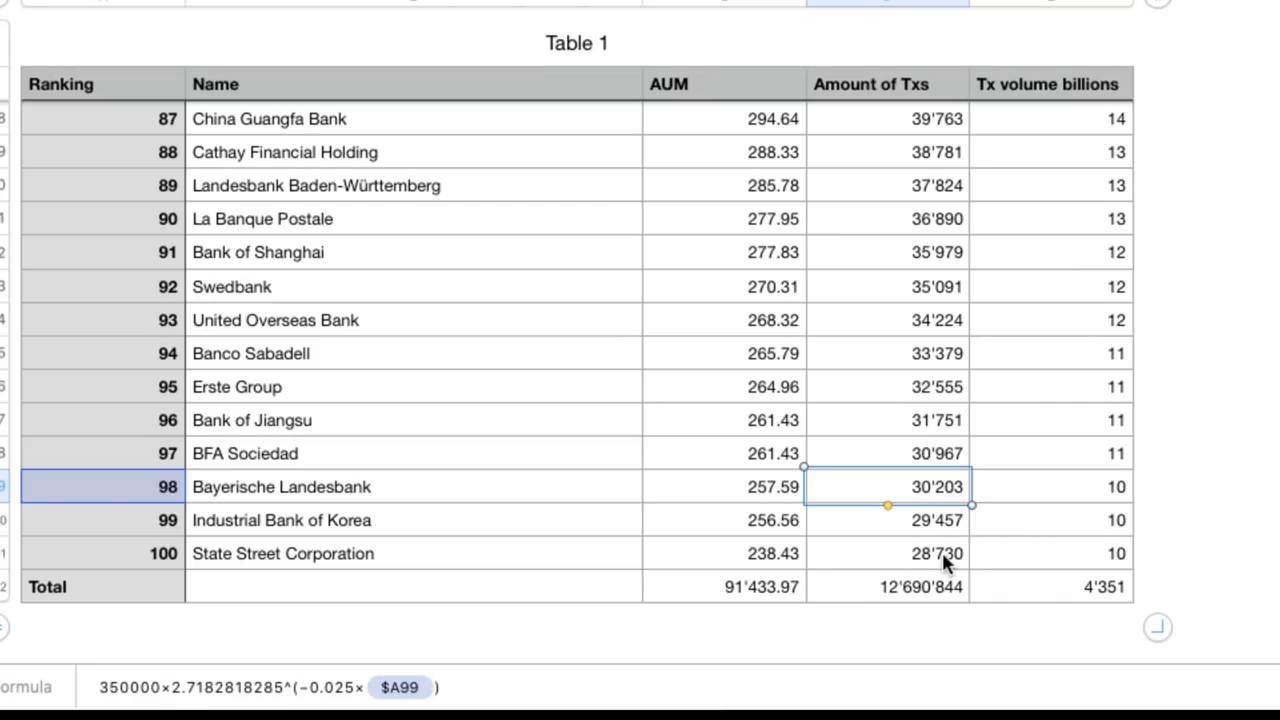
- Select the Amount of Txs values from rank 100 up to rank 1 and review the column down to the Total row
left_click(942, 552)
scroll(942, 552, "up", 20)
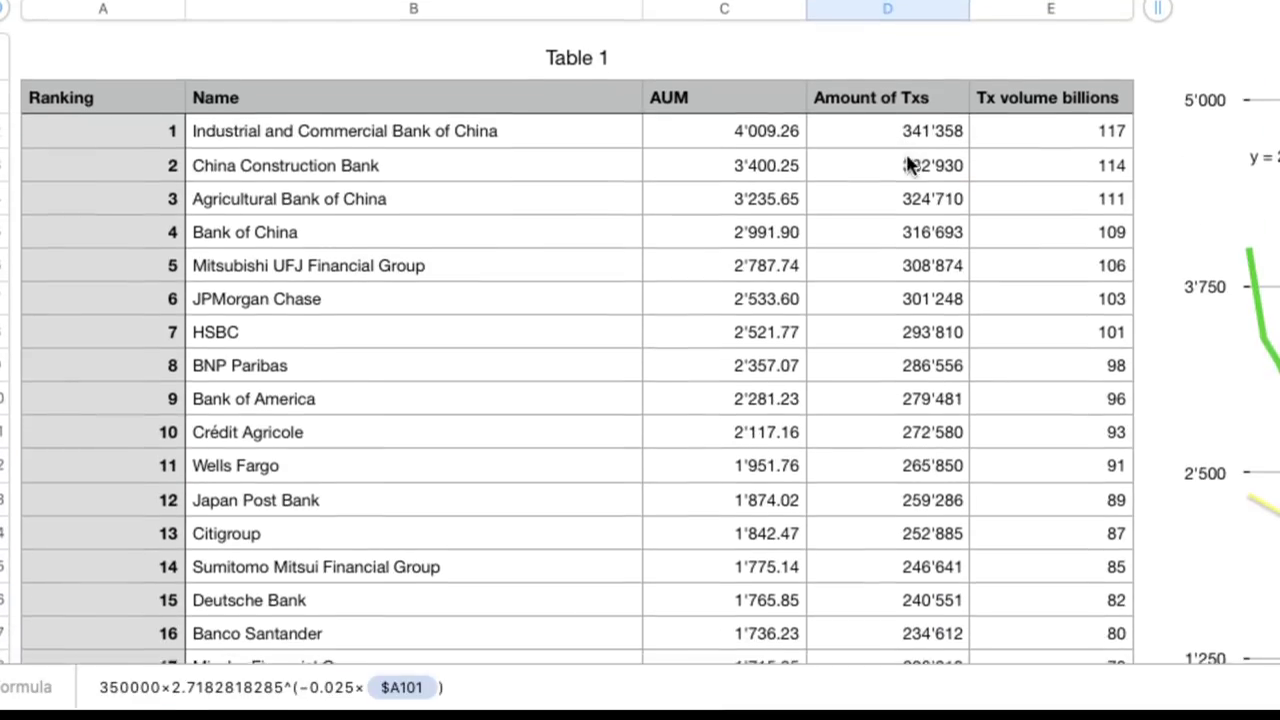
left_click(912, 132, "shift")
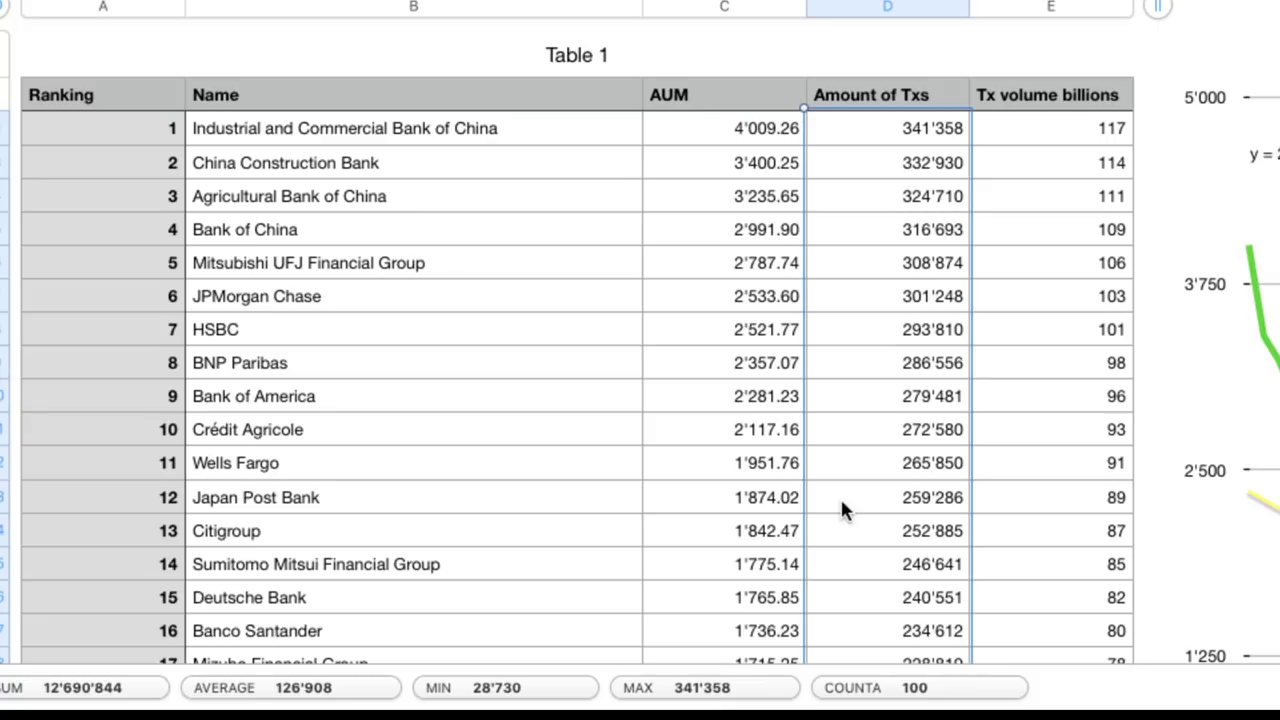
scroll(841, 501, "down", 10)
scroll(840, 508, "down", 10)
scroll(840, 508, "down", 10)
scroll(840, 508, "down", 8)
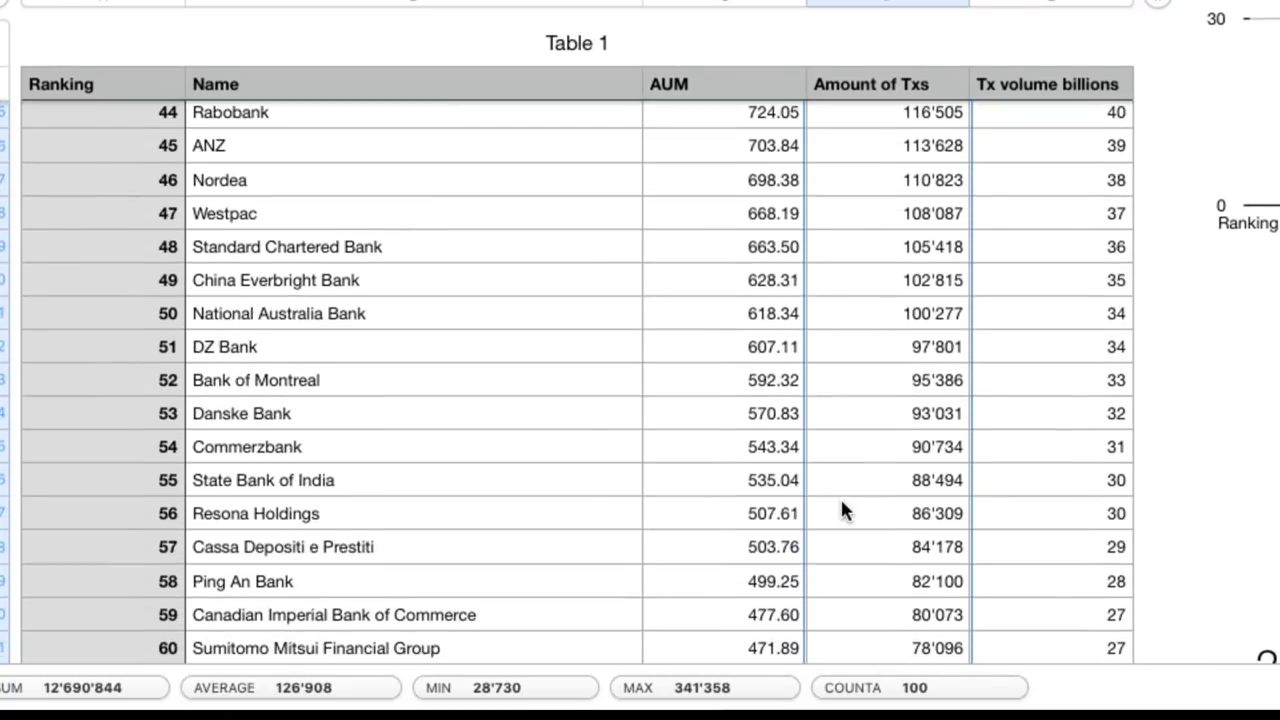
scroll(842, 510, "down", 7)
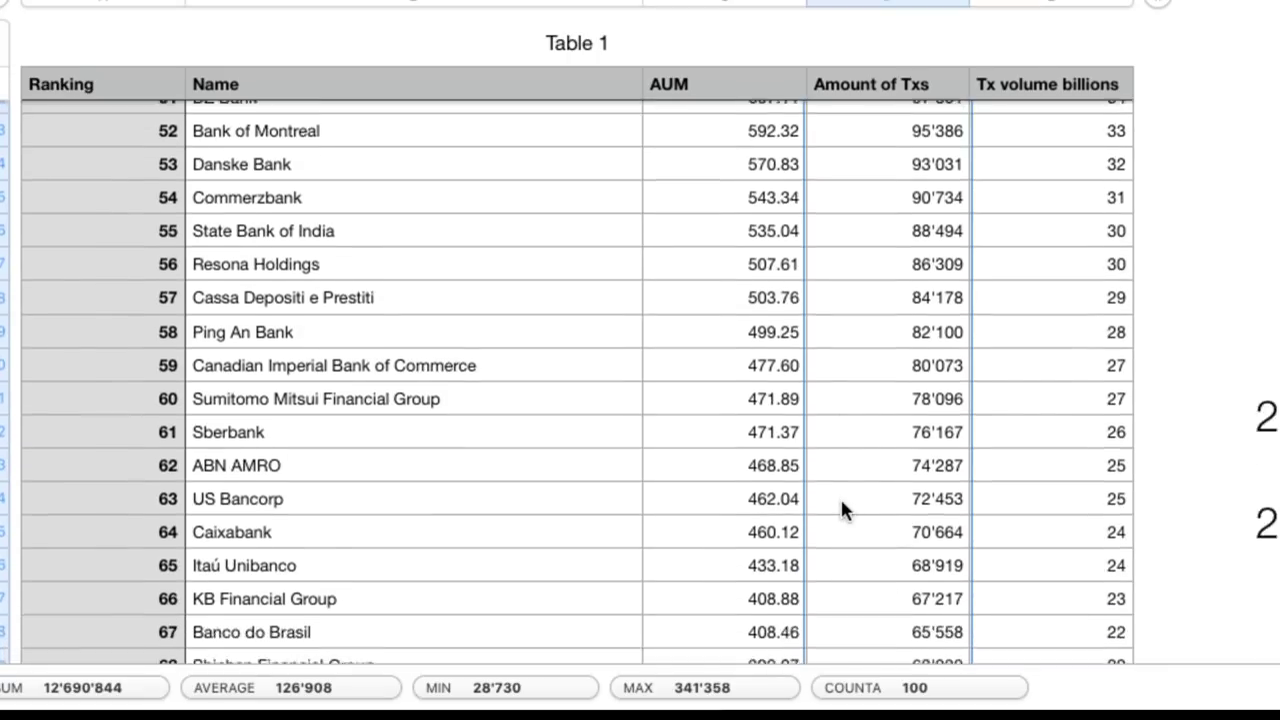
scroll(842, 510, "down", 18)
scroll(842, 510, "down", 11)
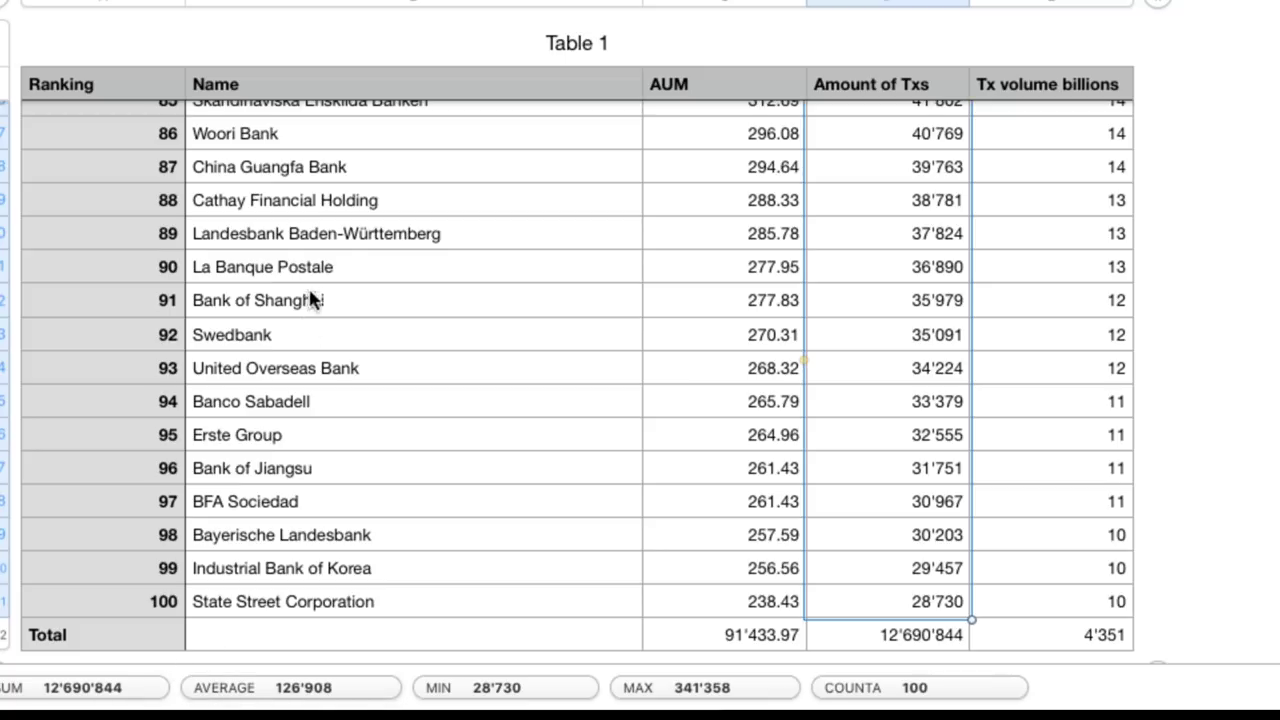
scroll(314, 171, "up", 1)
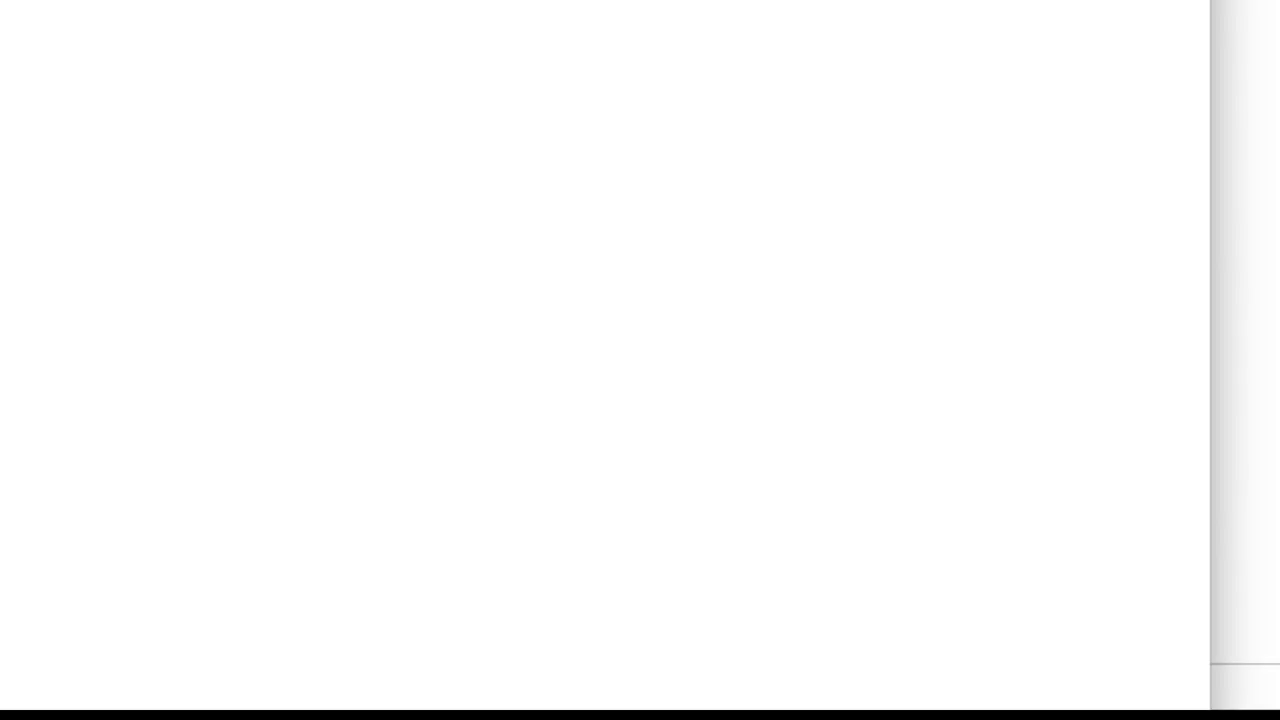
- Search the web for "ripple cost model pdf" in the browser and open The Cost-Cutting Case for Banks paper from Ripple
type("ripple")
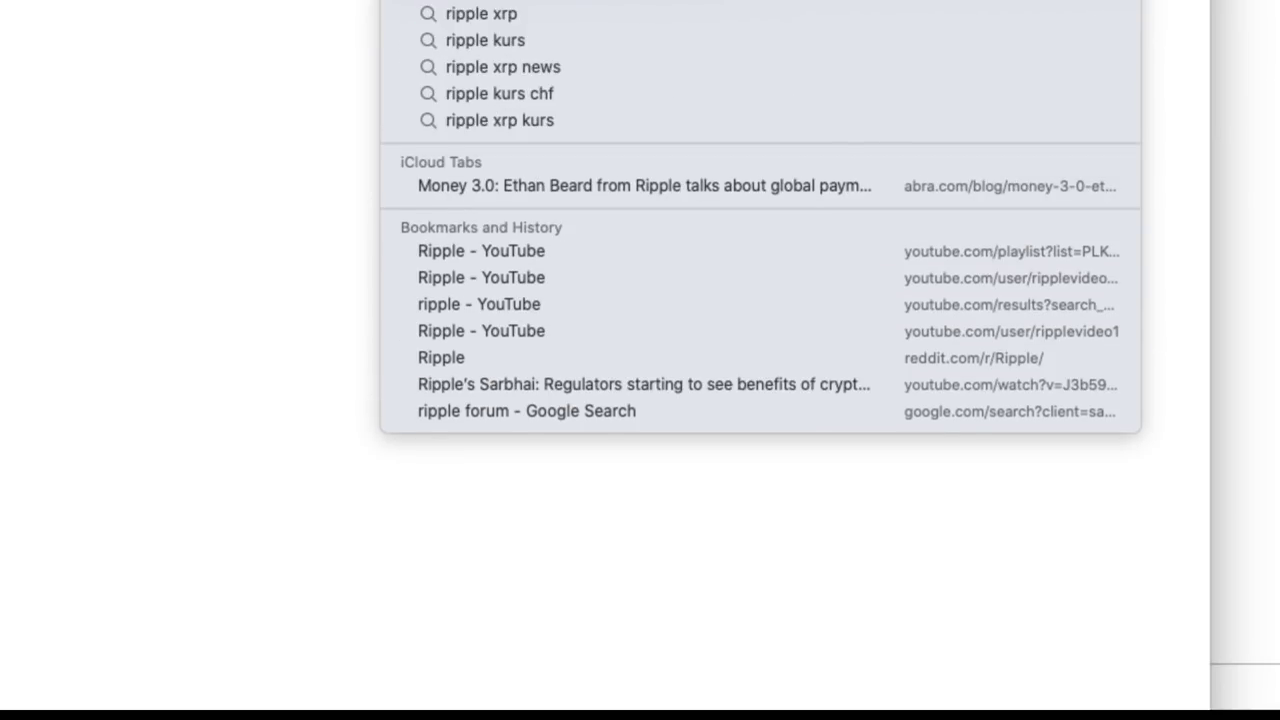
type(" cost model pdf")
key("Return")
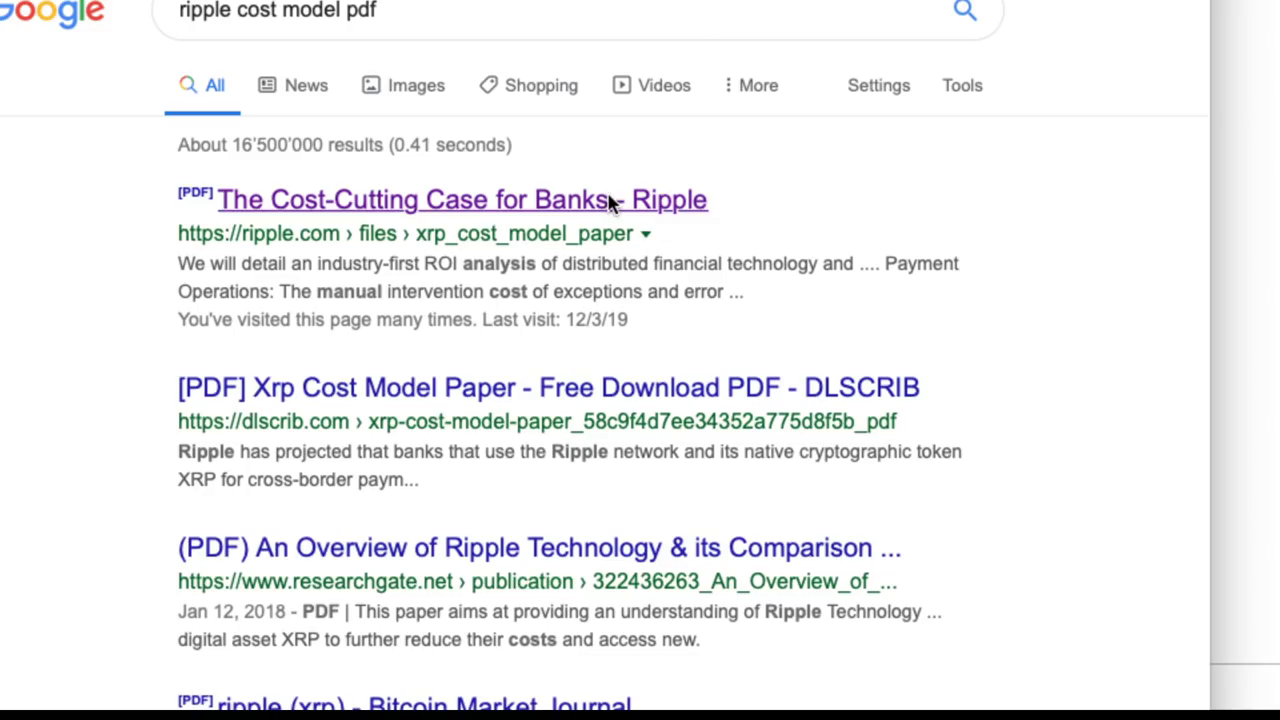
left_click(609, 200)
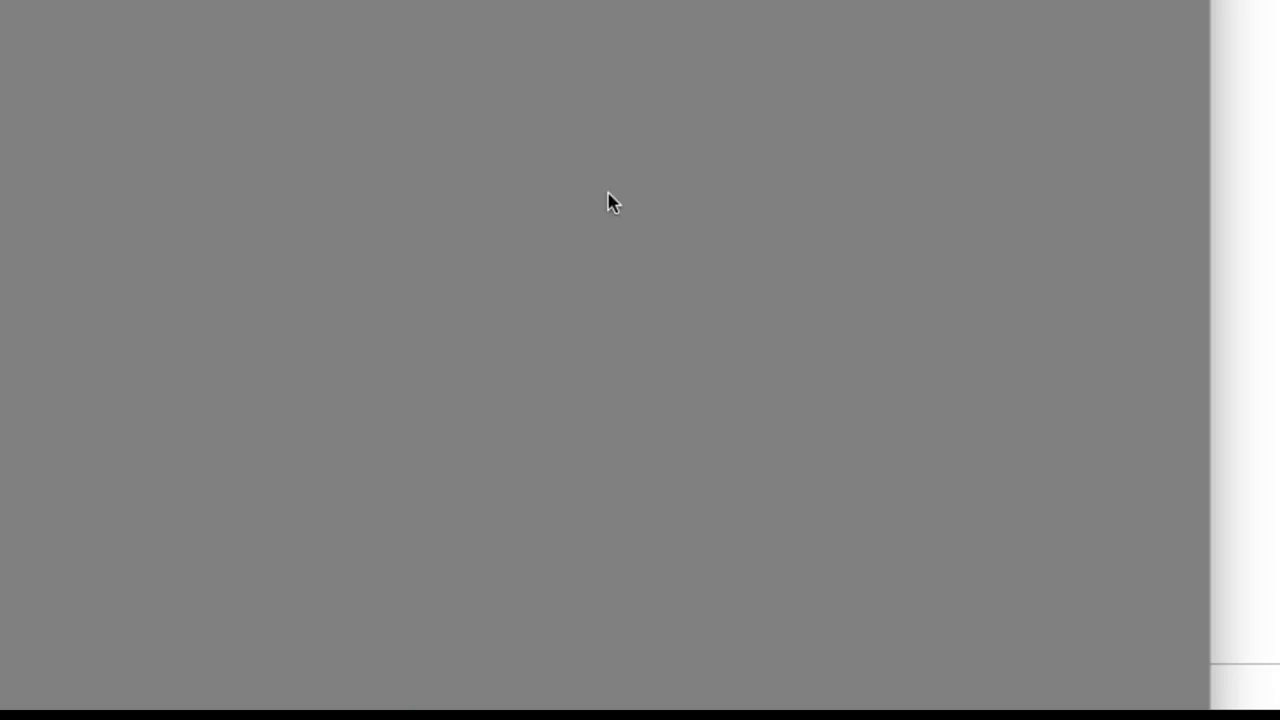
- Find the International Payment Infrastructure Costs chart on page 7 and highlight its -33% figure
scroll(811, 451, "down", 15)
scroll(811, 460, "down", 20)
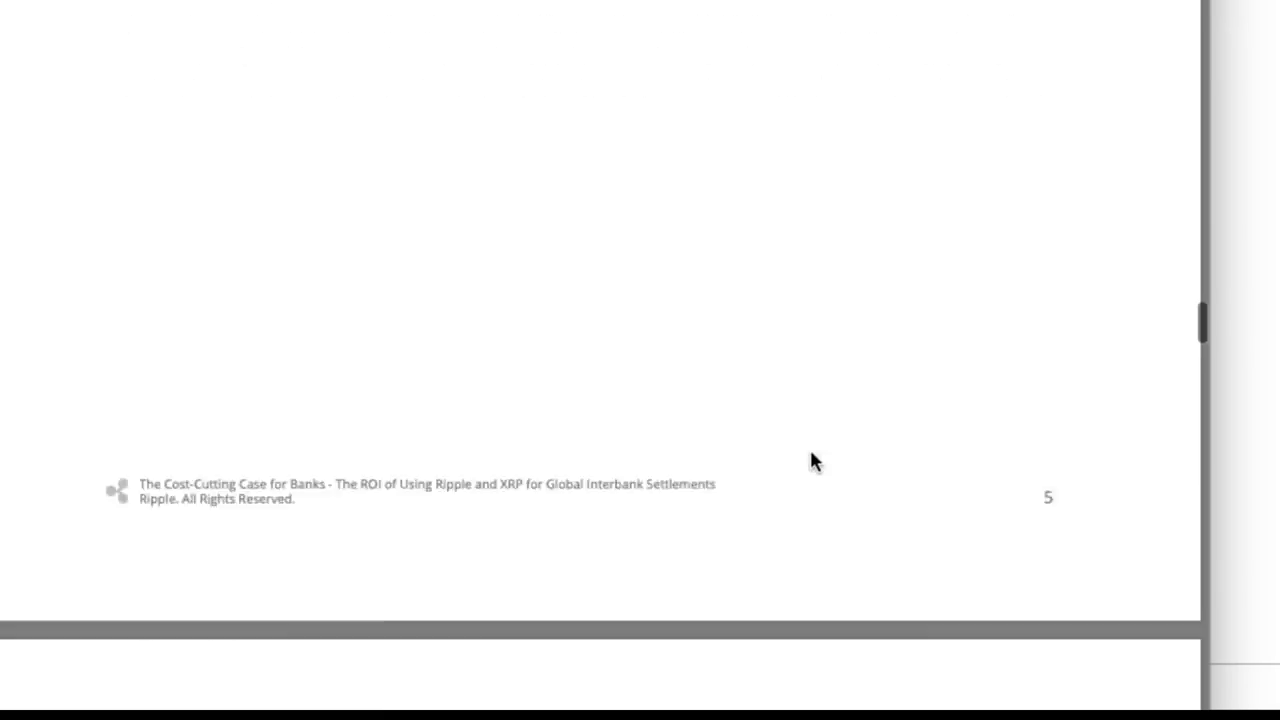
scroll(810, 452, "down", 15)
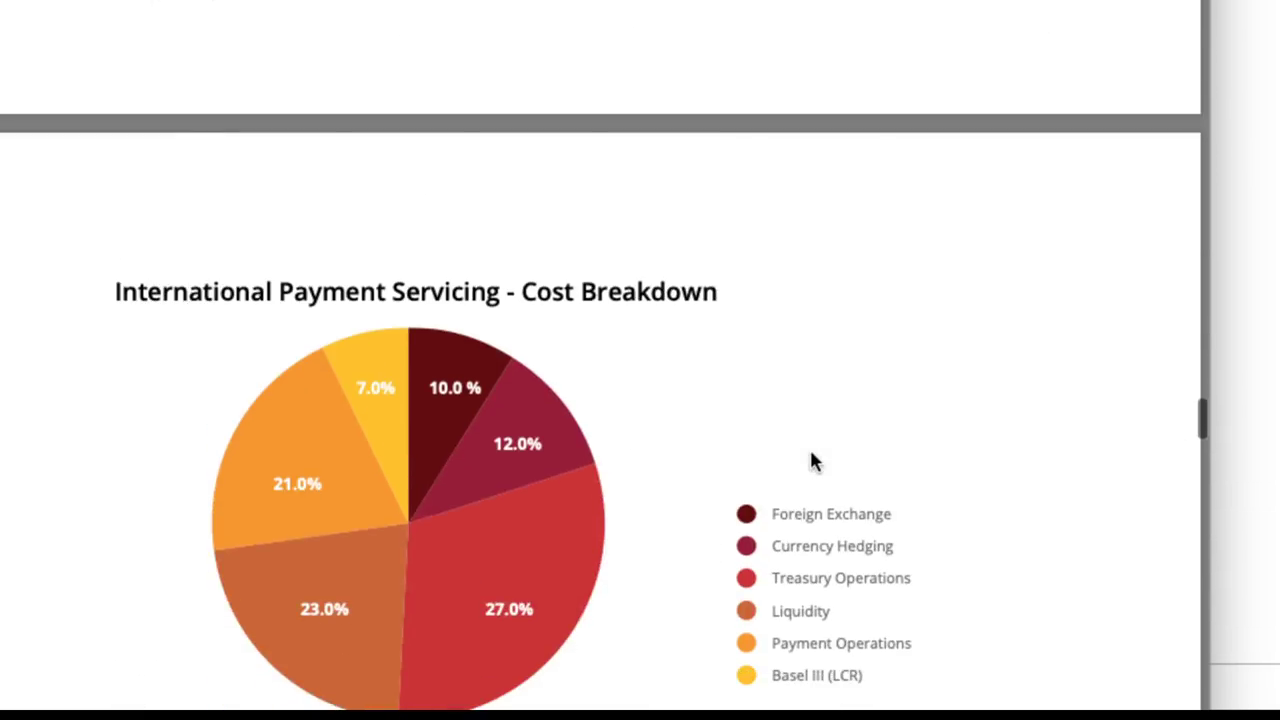
scroll(815, 458, "up", 2)
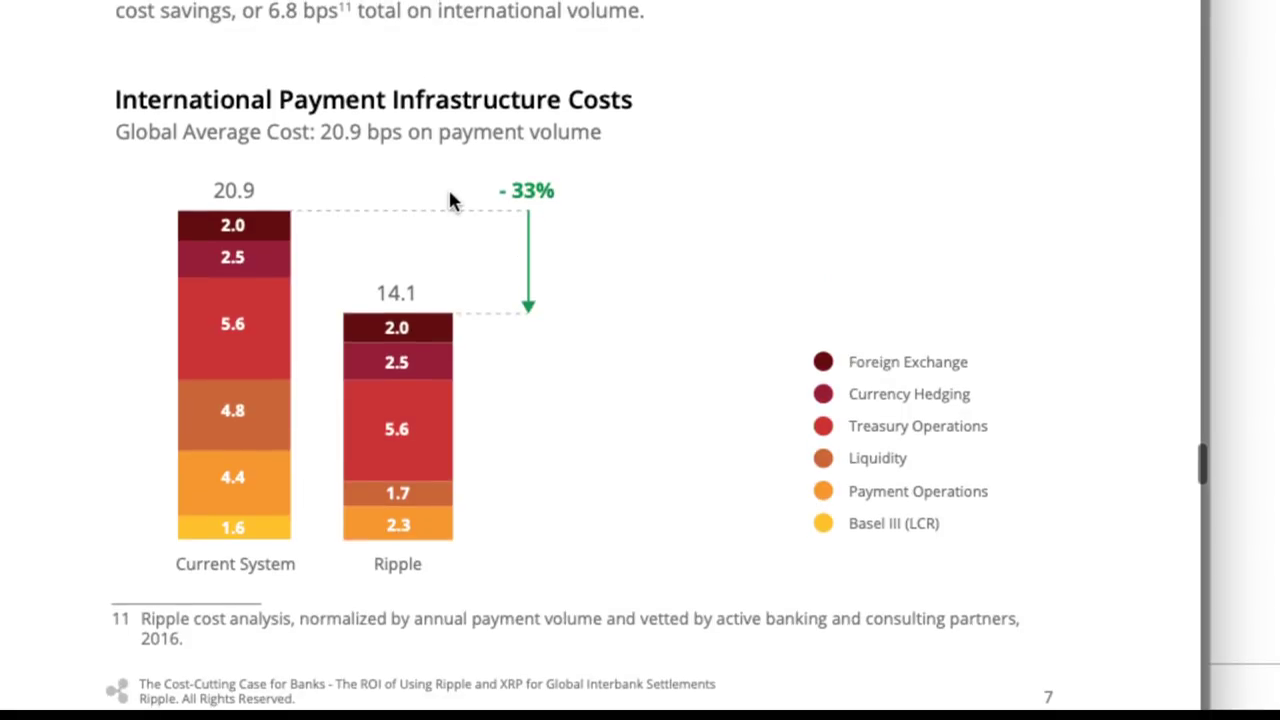
left_click_drag(500, 190, 583, 200)
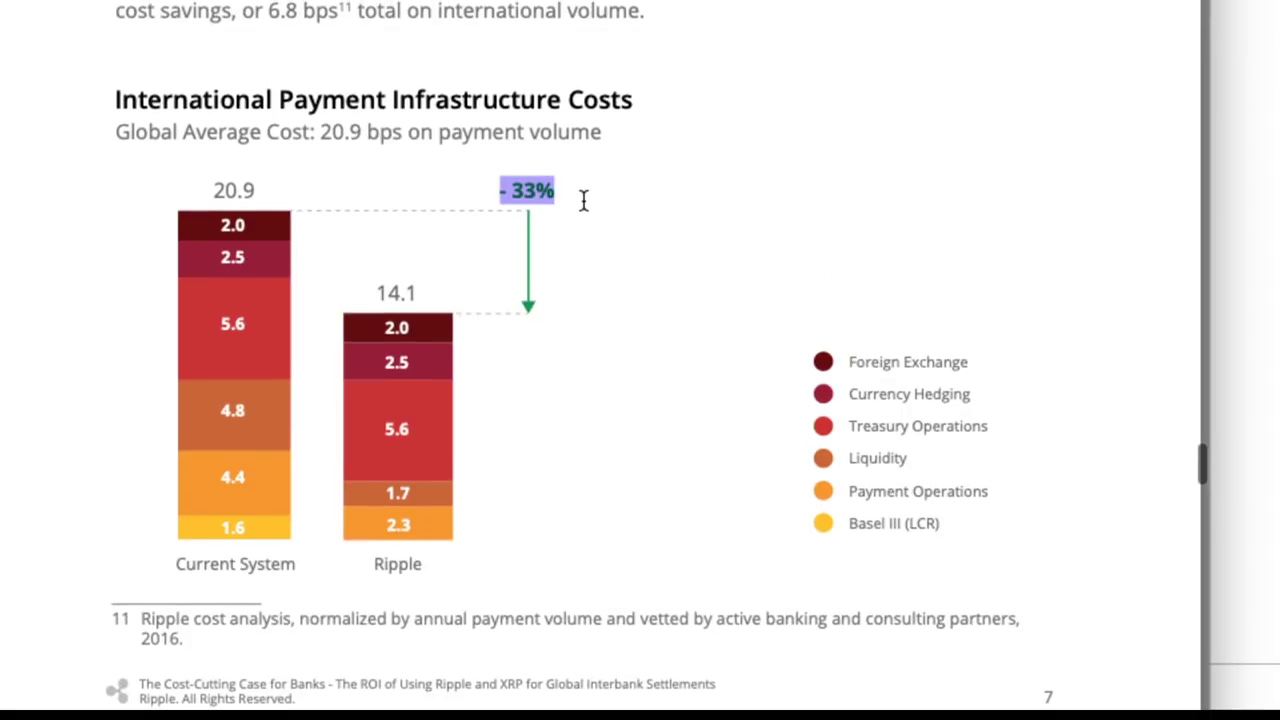
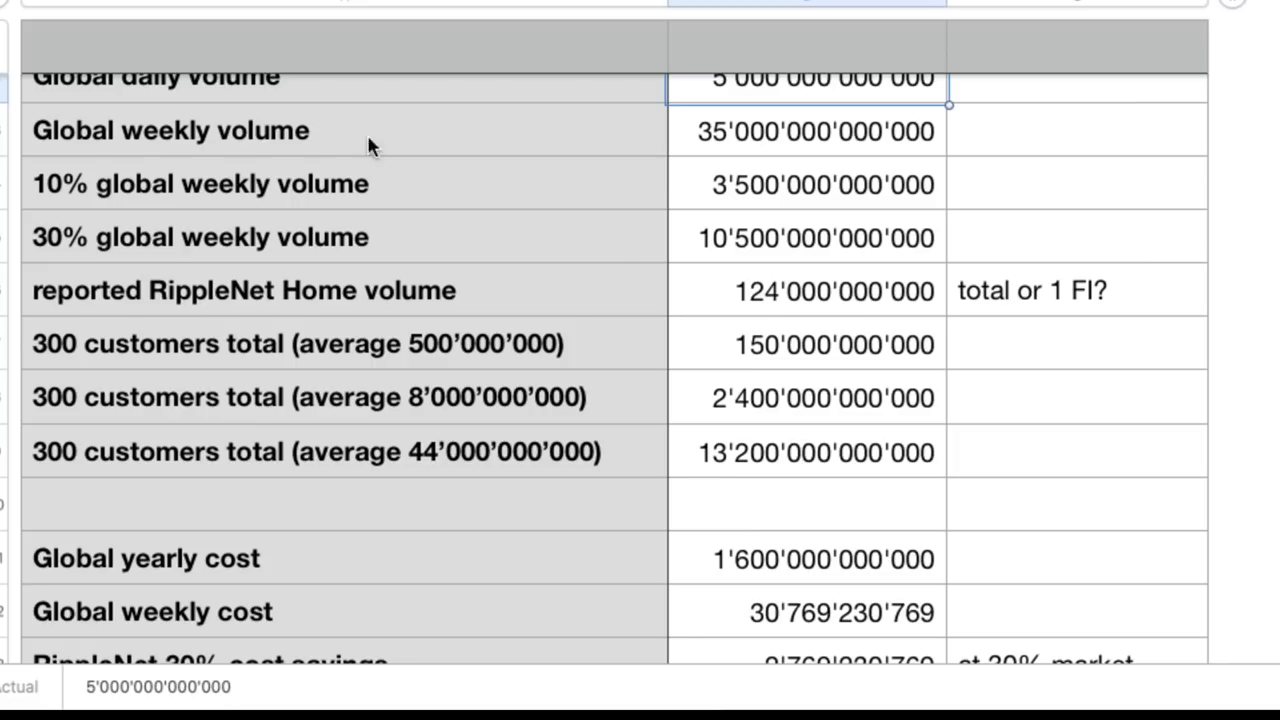
- Switch back to the Numbers spreadsheet and inspect the rank 1 bank's Amount of Txs and Tx volume billions cells
scroll(613, 277, "up", 2)
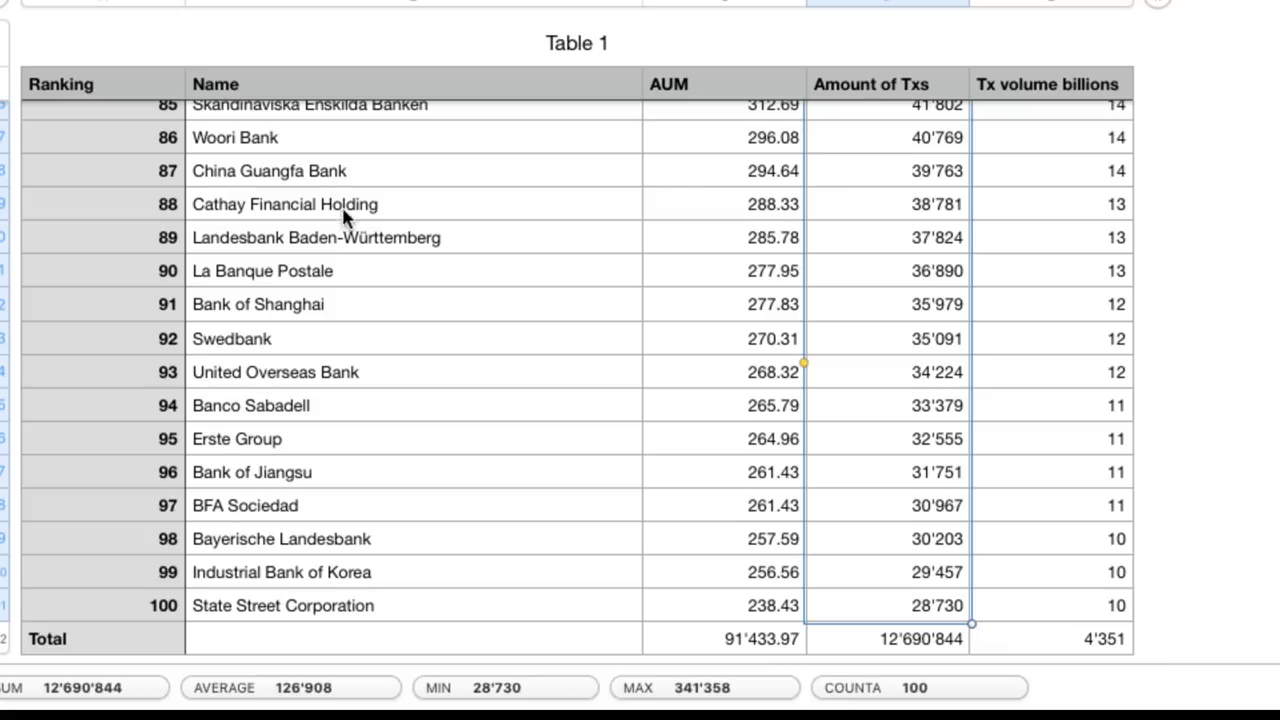
scroll(334, 216, "up", 15)
scroll(336, 228, "up", 5)
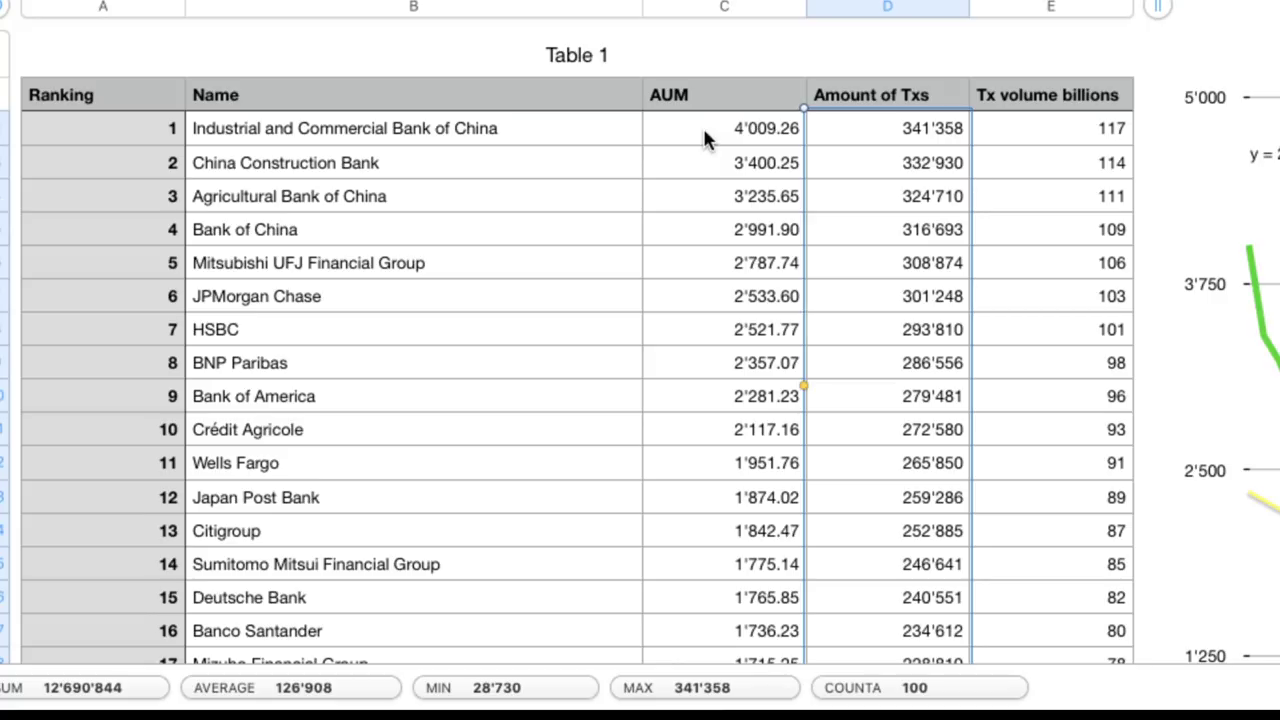
left_click(884, 127)
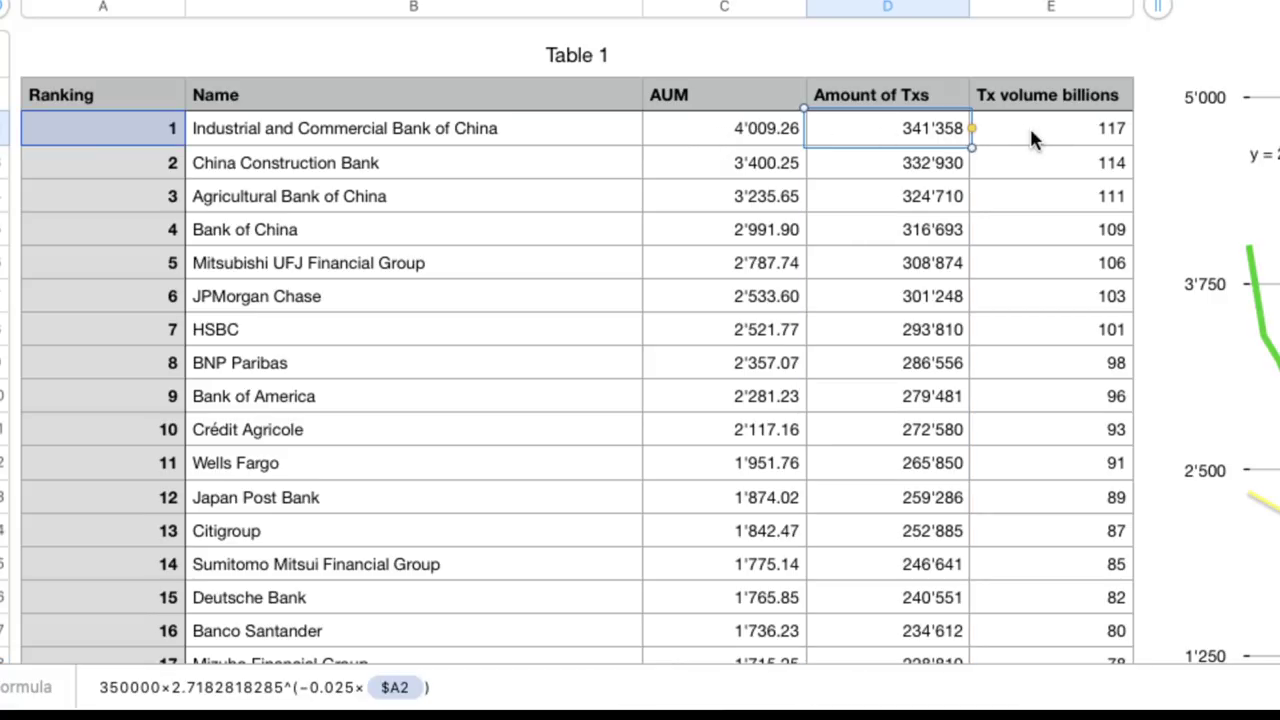
left_click(1032, 134)
left_click(886, 123)
- Compare the AUM chart's curve, trend line and average line with those of the Daily tx volume chart
scroll(577, 380, "down", 10)
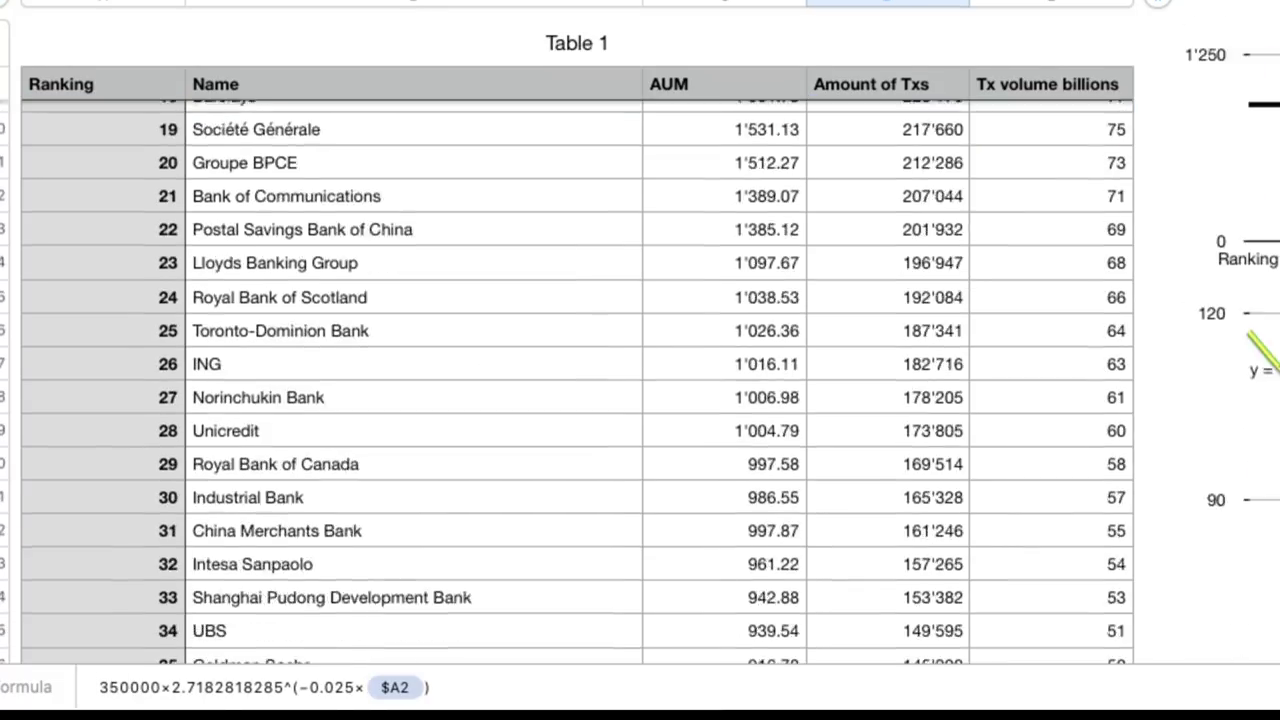
scroll(577, 380, "up", 1)
scroll(1189, 113, "right", 15)
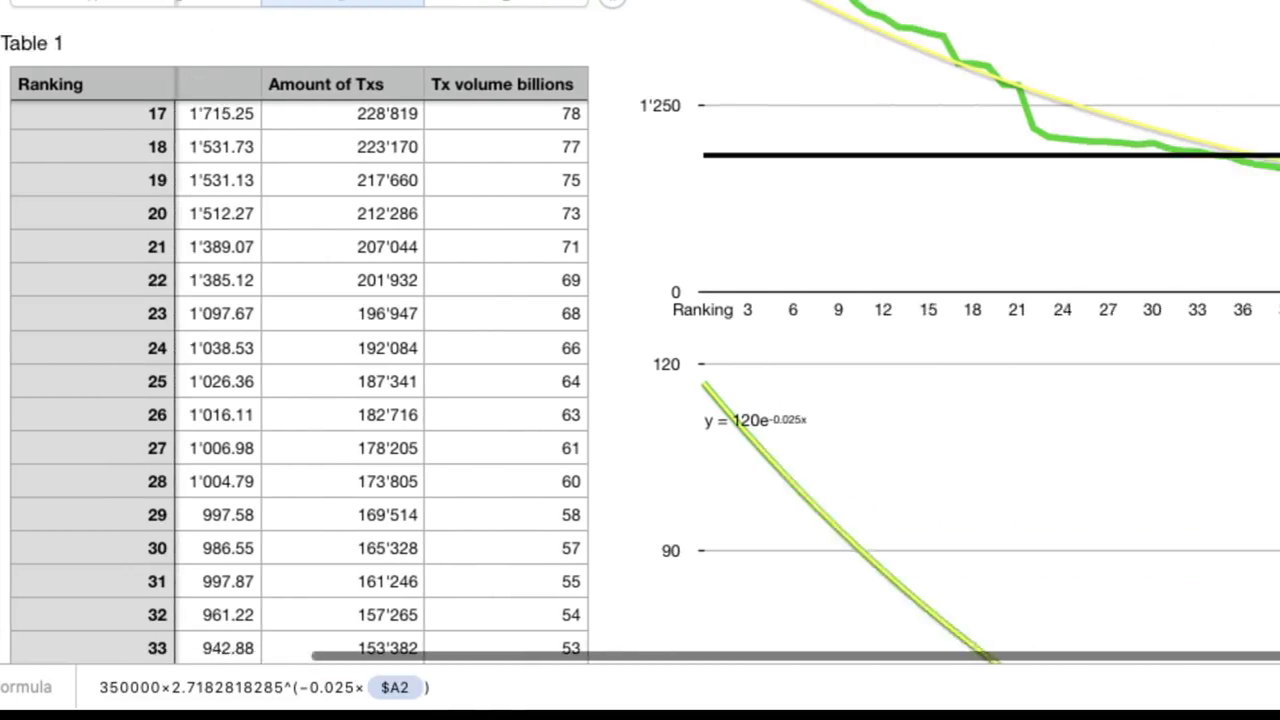
scroll(1189, 113, "up", 4)
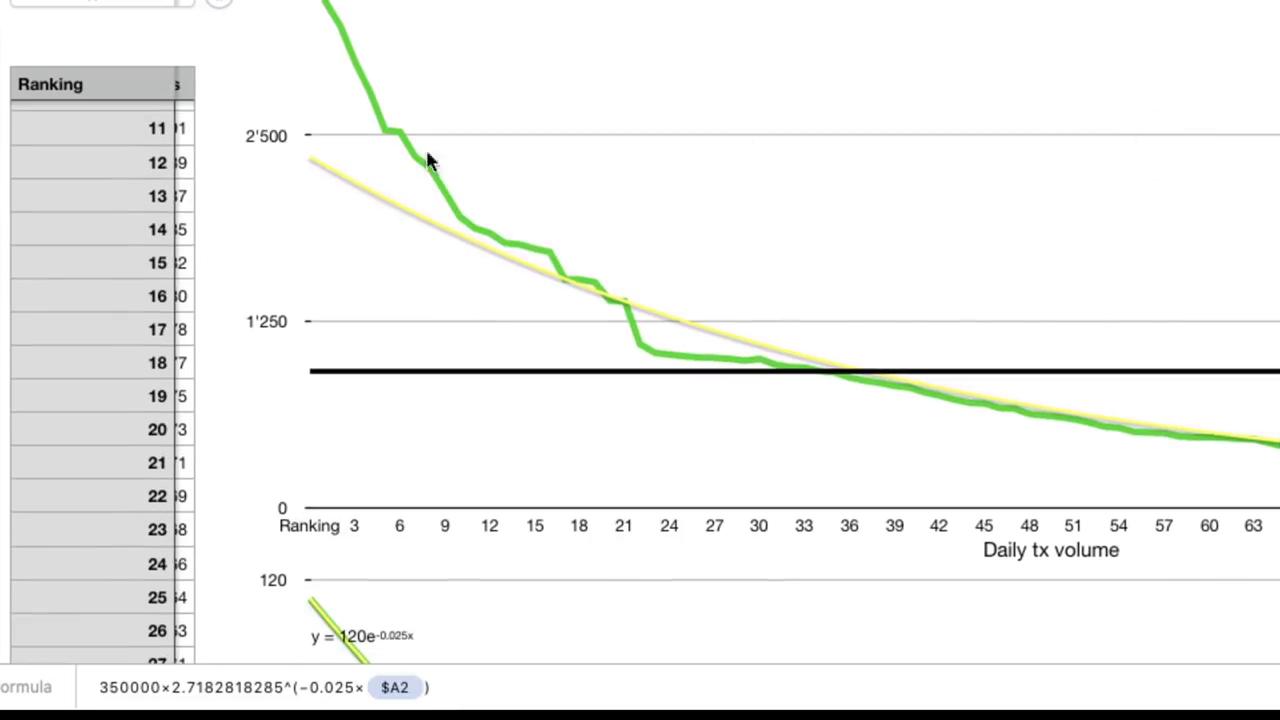
scroll(785, 366, "down", 10)
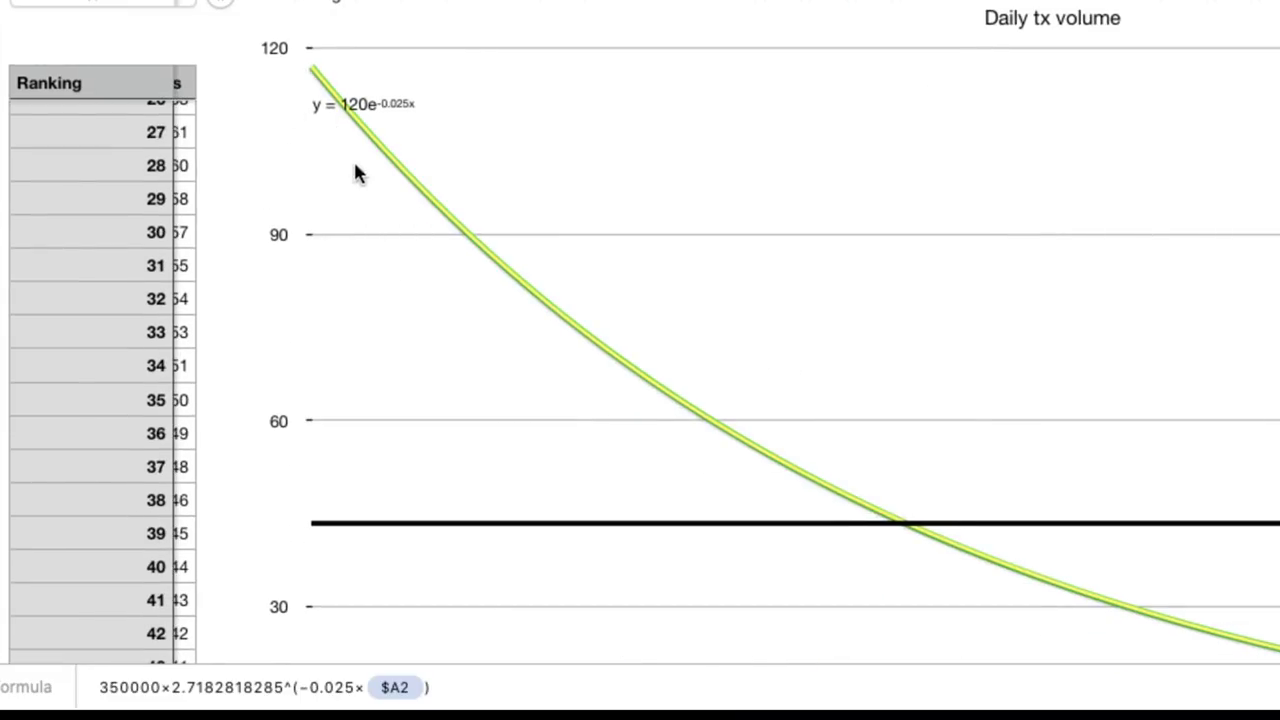
scroll(884, 380, "up", 6)
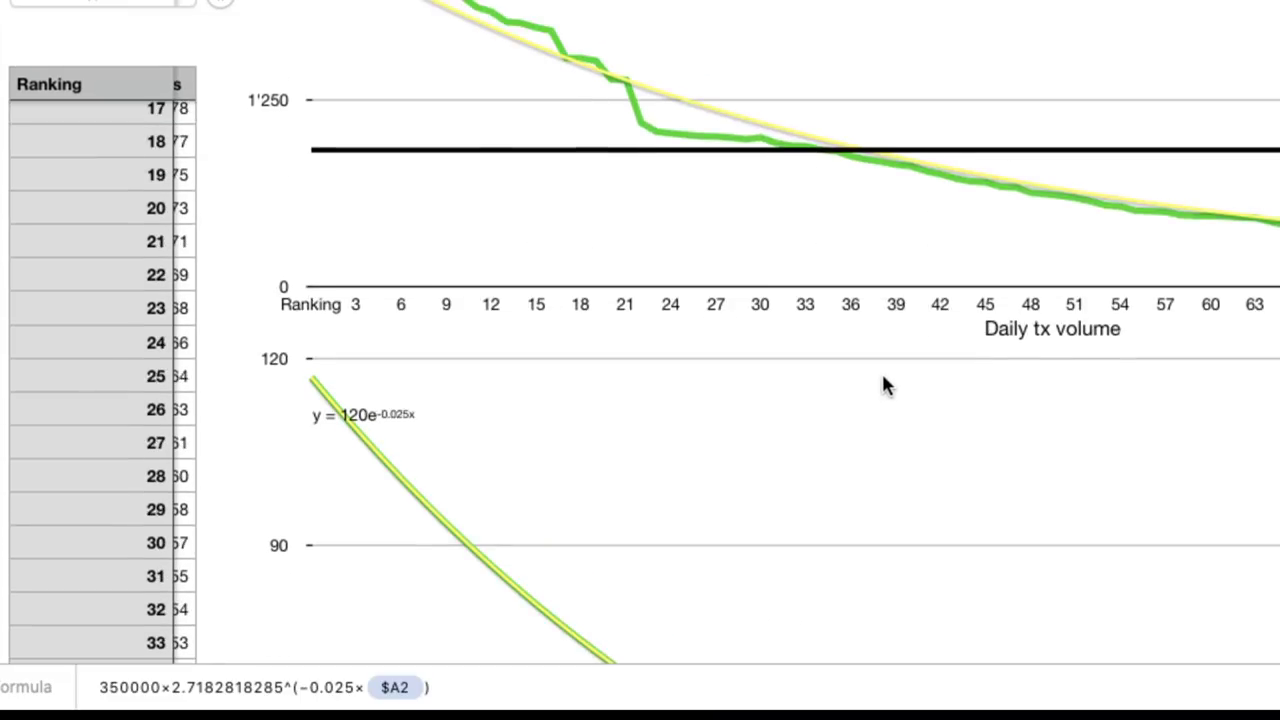
scroll(883, 377, "down", 7)
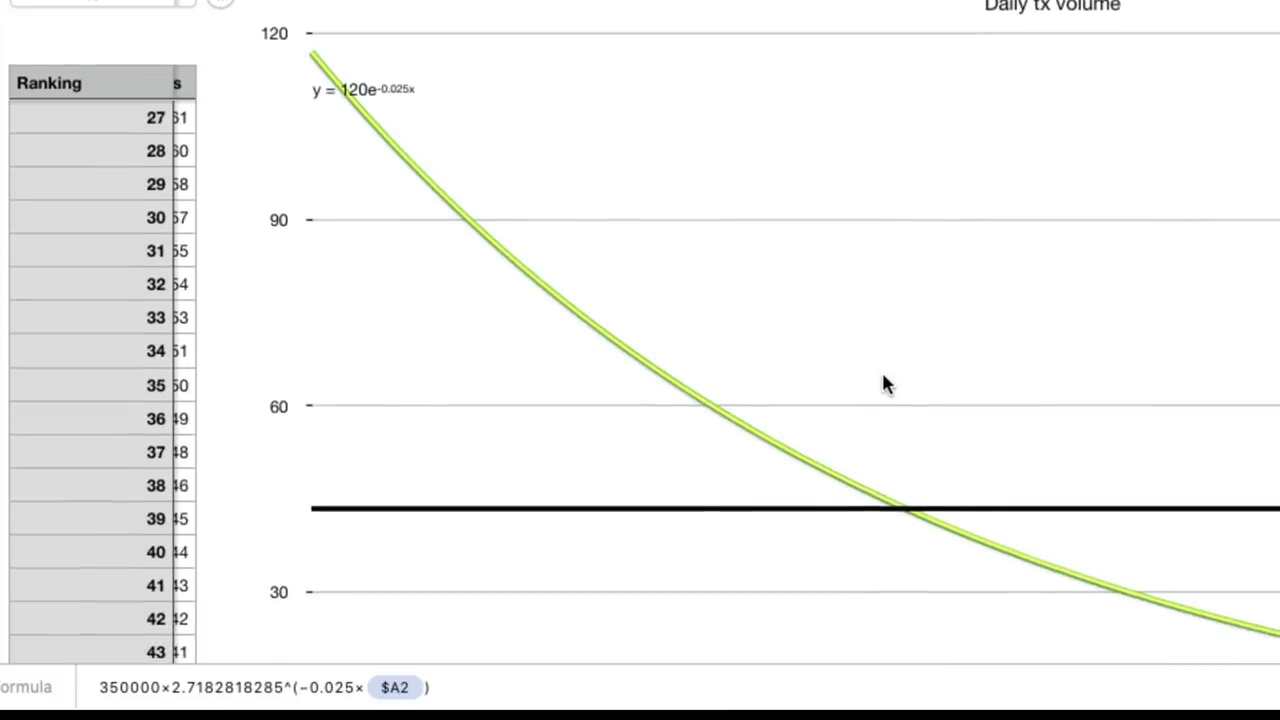
scroll(884, 385, "up", 10)
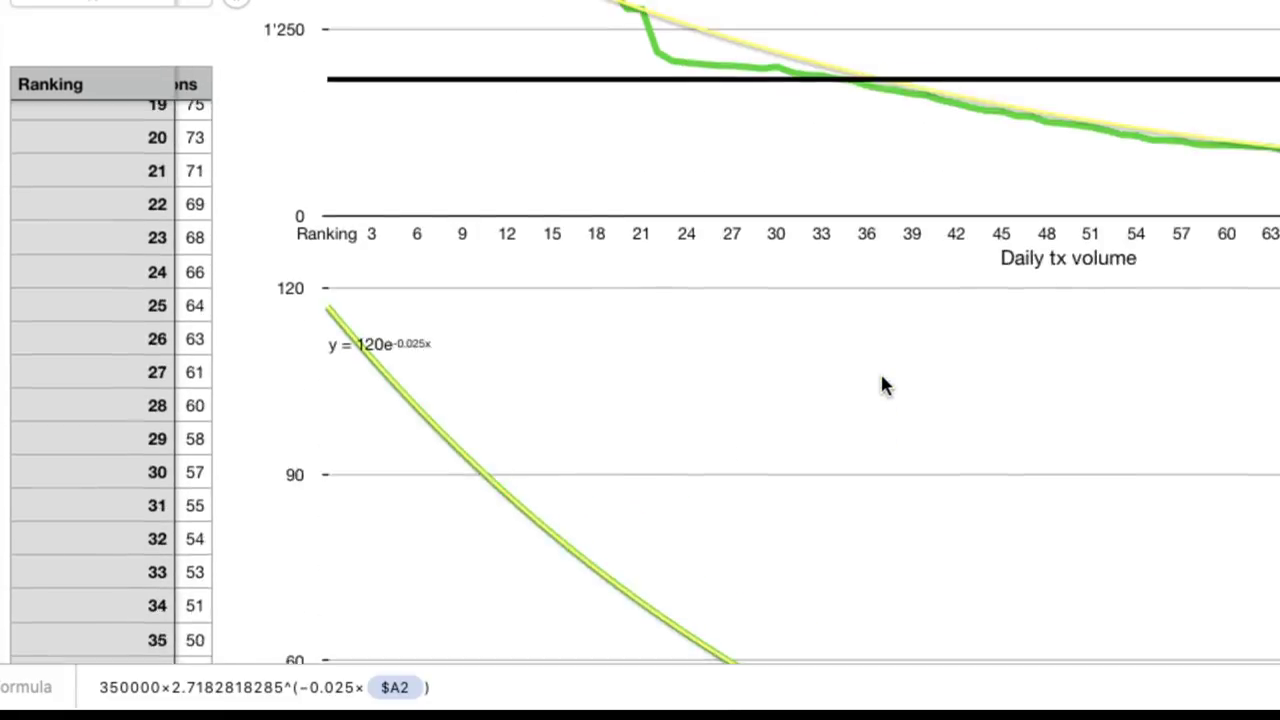
scroll(883, 384, "up", 1)
scroll(883, 384, "down", 7)
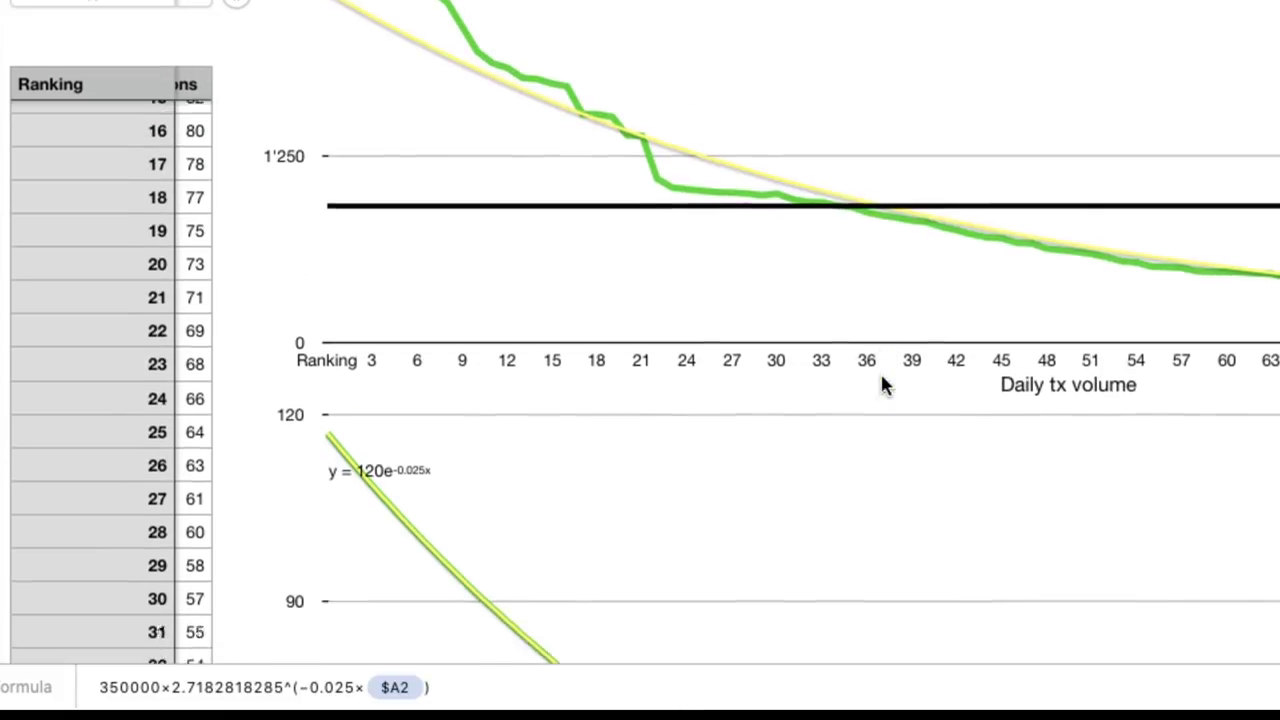
scroll(883, 382, "down", 3)
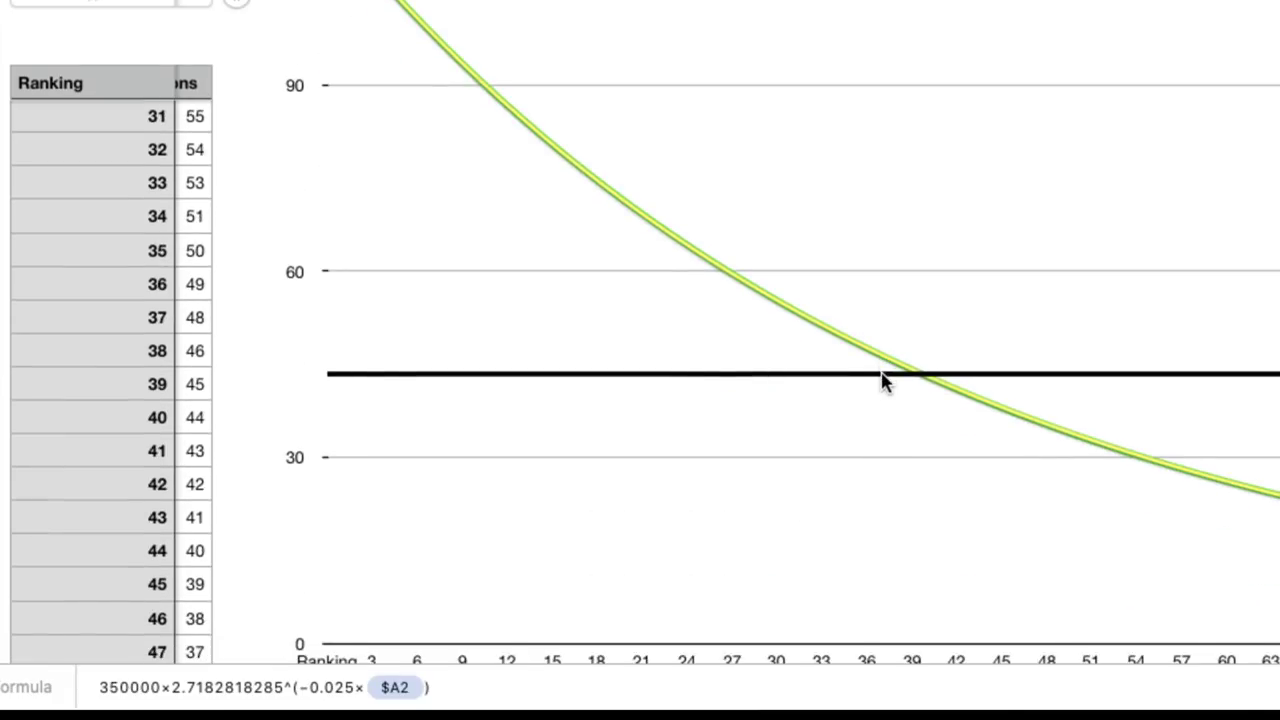
scroll(883, 382, "up", 9)
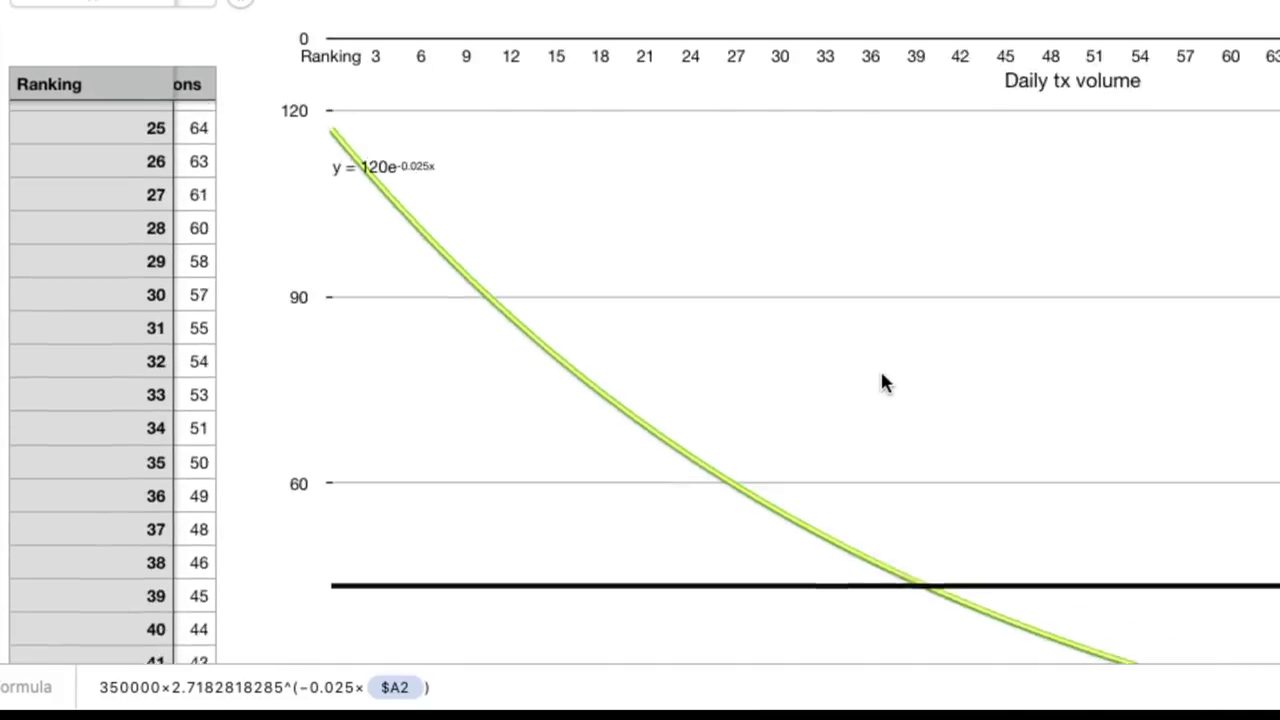
scroll(547, 381, "left", 10)
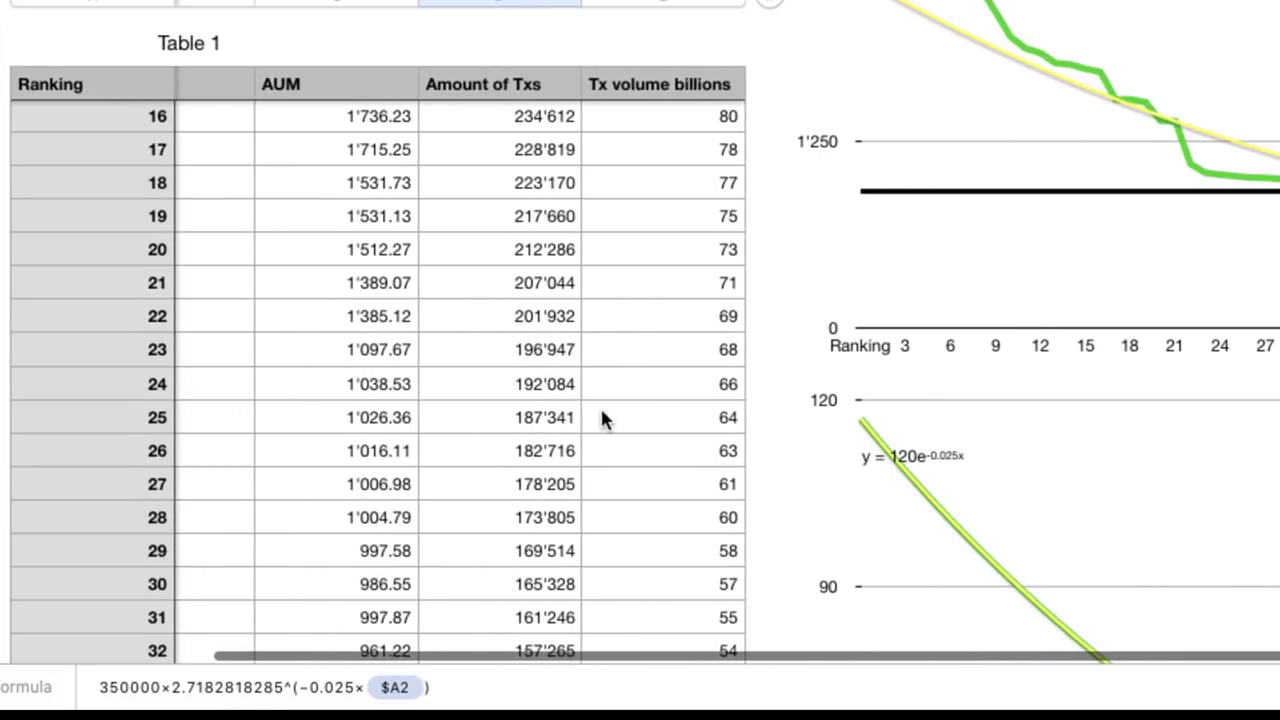
- Inspect the Total row's Amount of Txs and Tx volume billions cells in the bank table
scroll(608, 418, "down", 20)
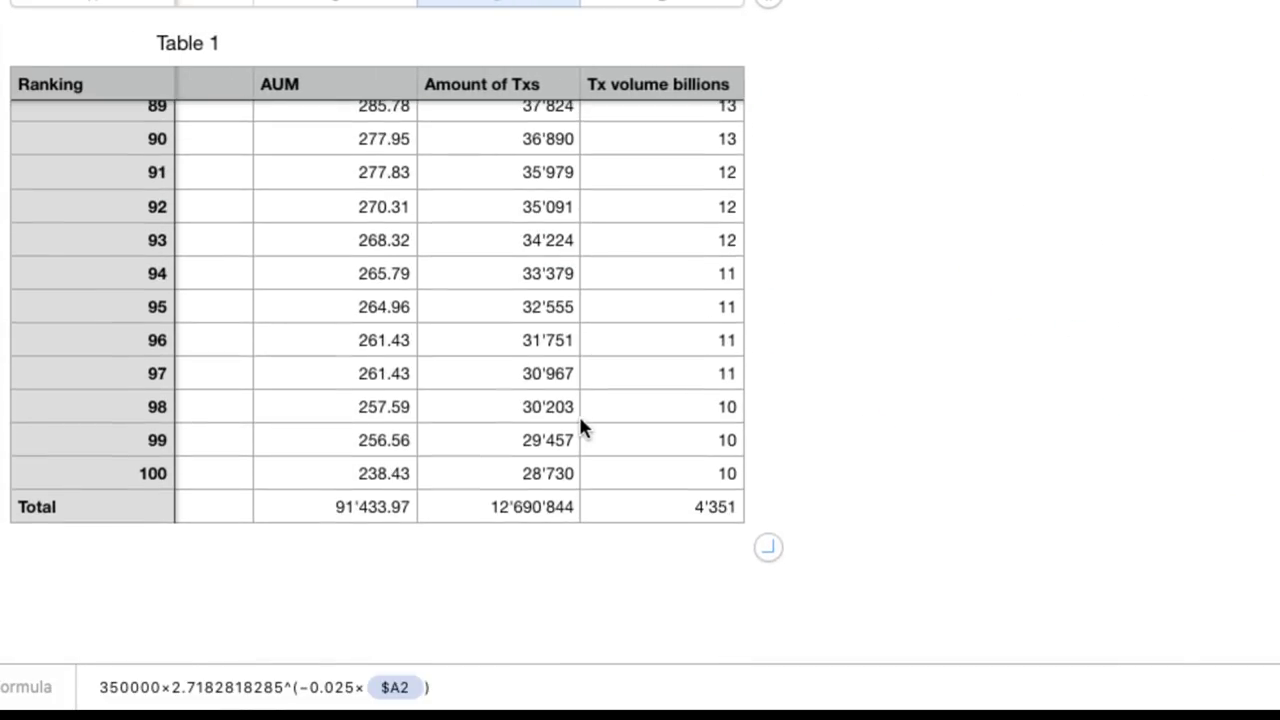
left_click(551, 508)
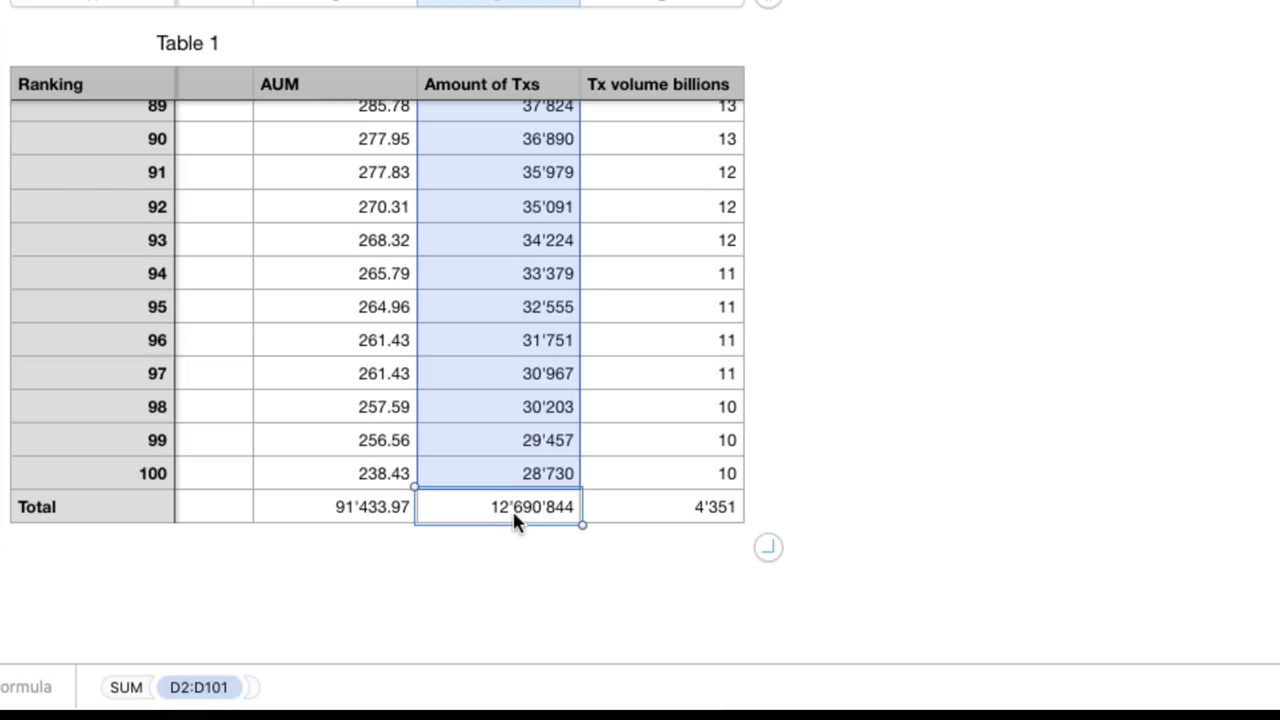
left_click(655, 518)
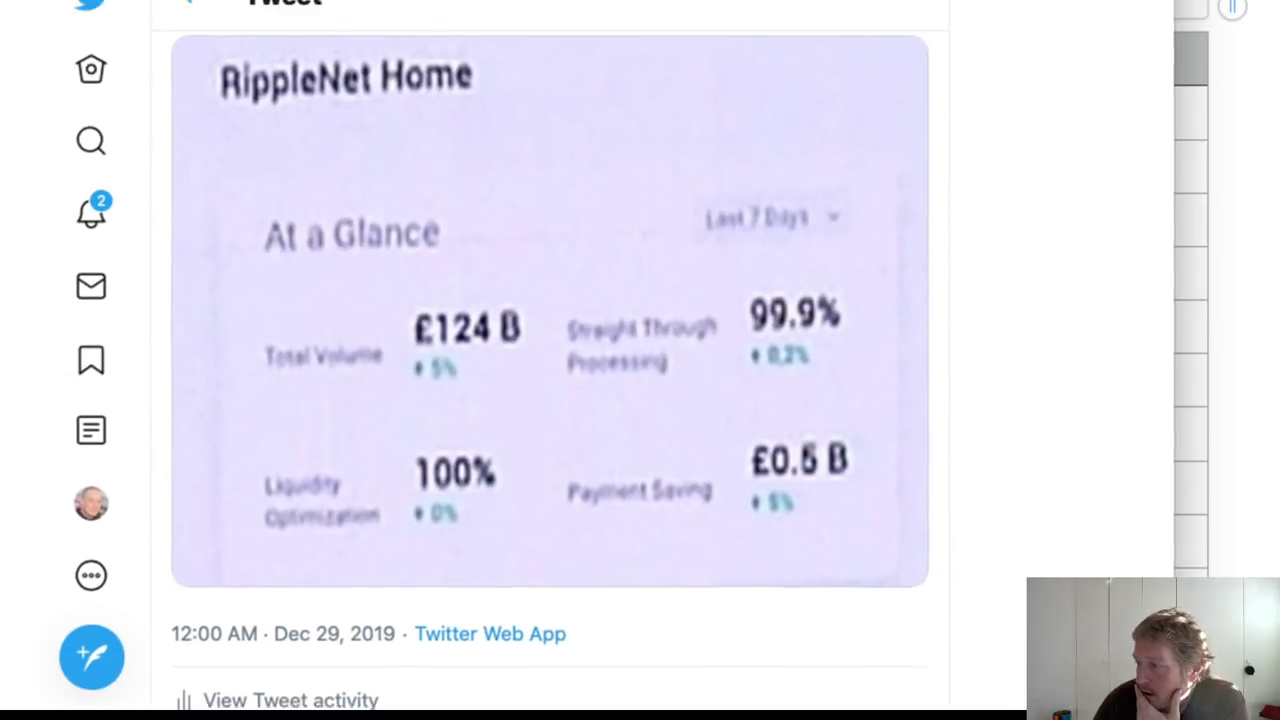
- Switch to Ripple's Swell 2019 Video Library page and find the talk by Ripple's VP of Product Marketing
scroll(1008, 178, "down", 1)
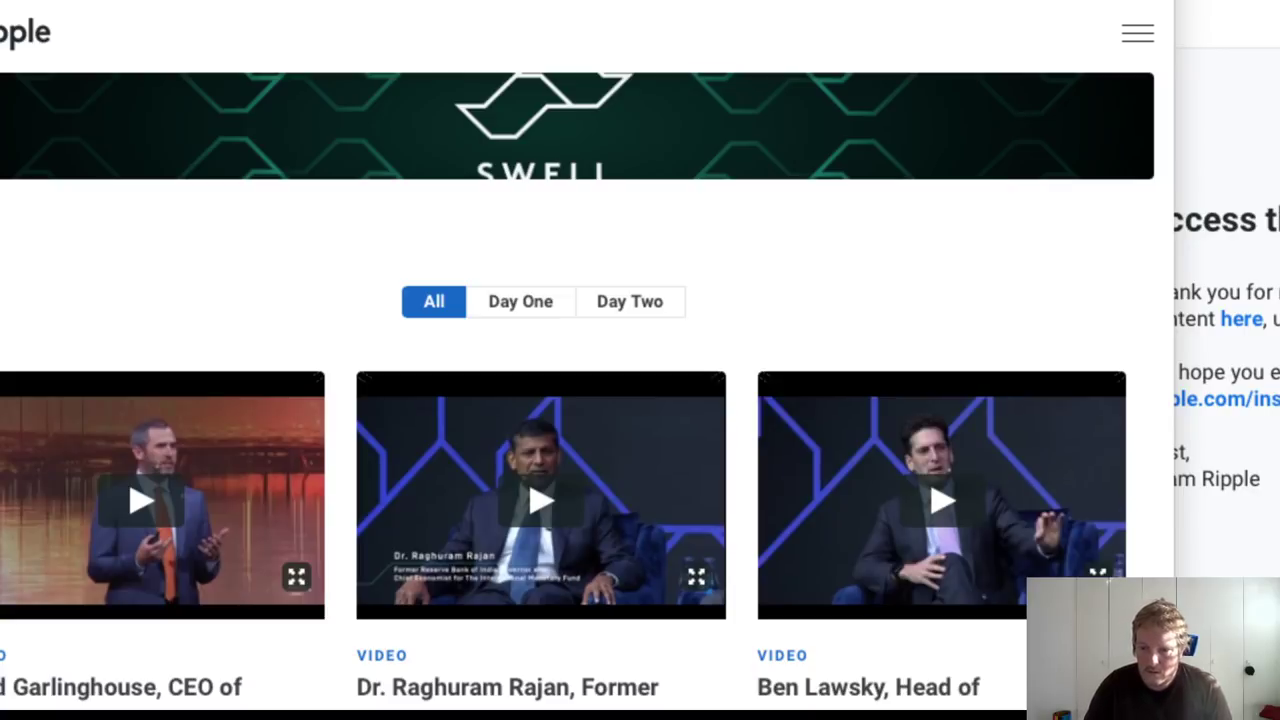
scroll(586, 397, "down", 10)
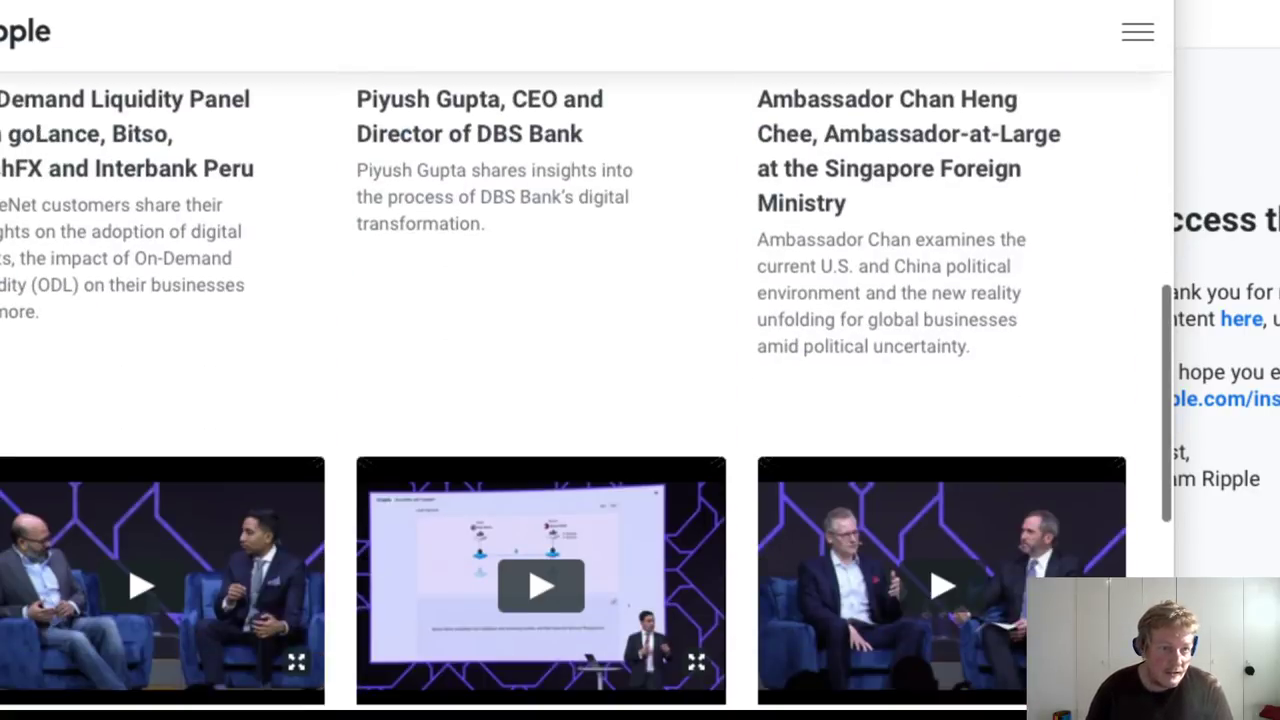
scroll(586, 390, "down", 6)
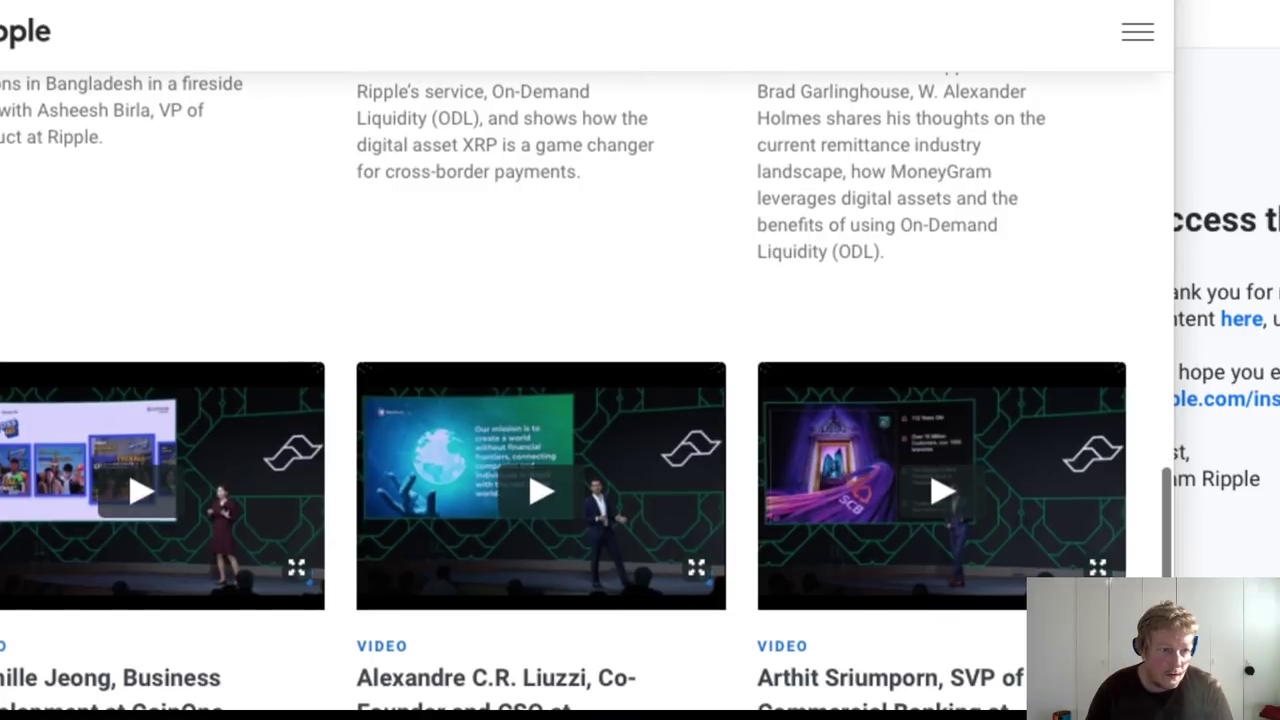
scroll(360, 684, "down", 5)
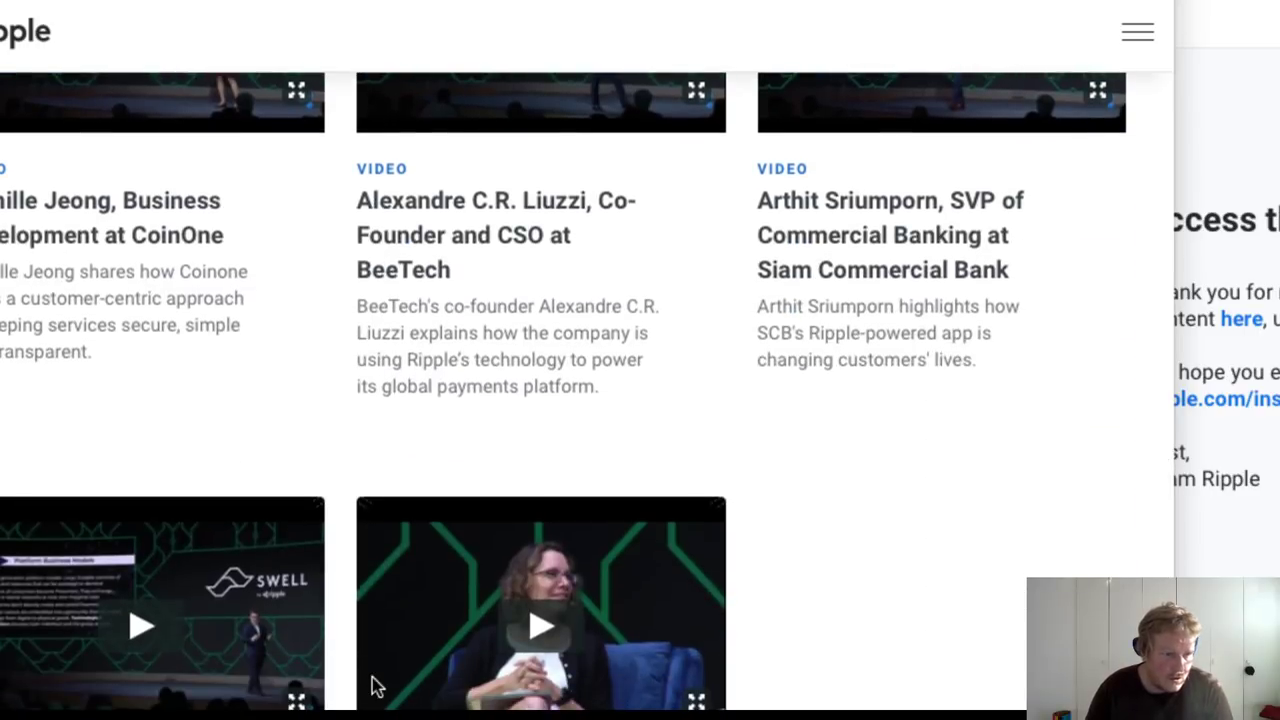
scroll(366, 680, "down", 12)
scroll(366, 680, "up", 4)
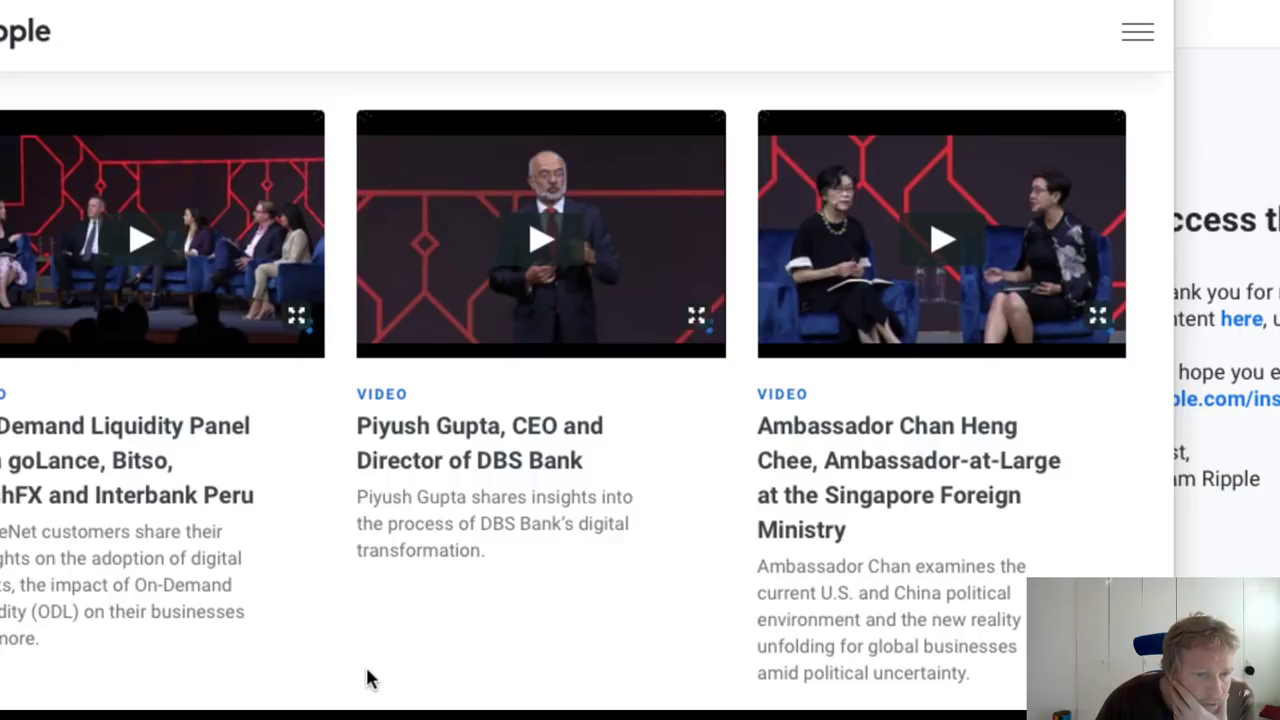
scroll(366, 680, "down", 4)
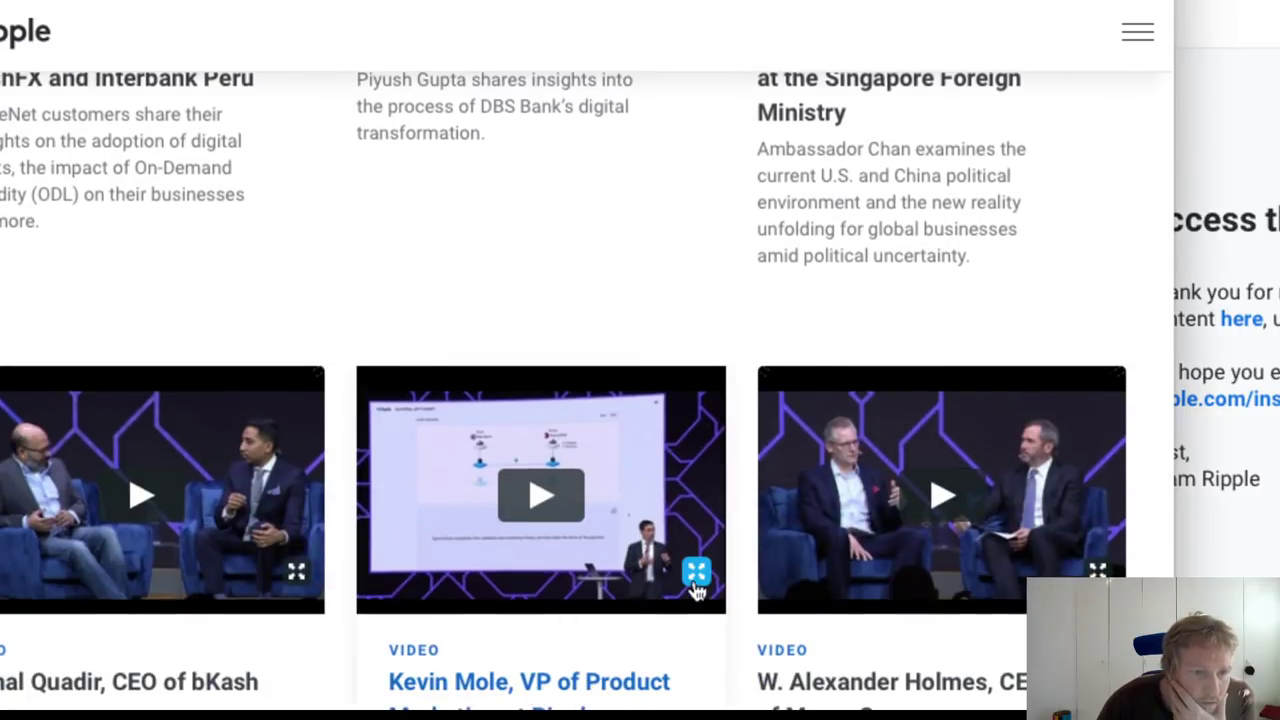
- Play the Ripple product marketing talk in picture-in-picture and enlarge the floating video to fill most of the screen
left_click(506, 495)
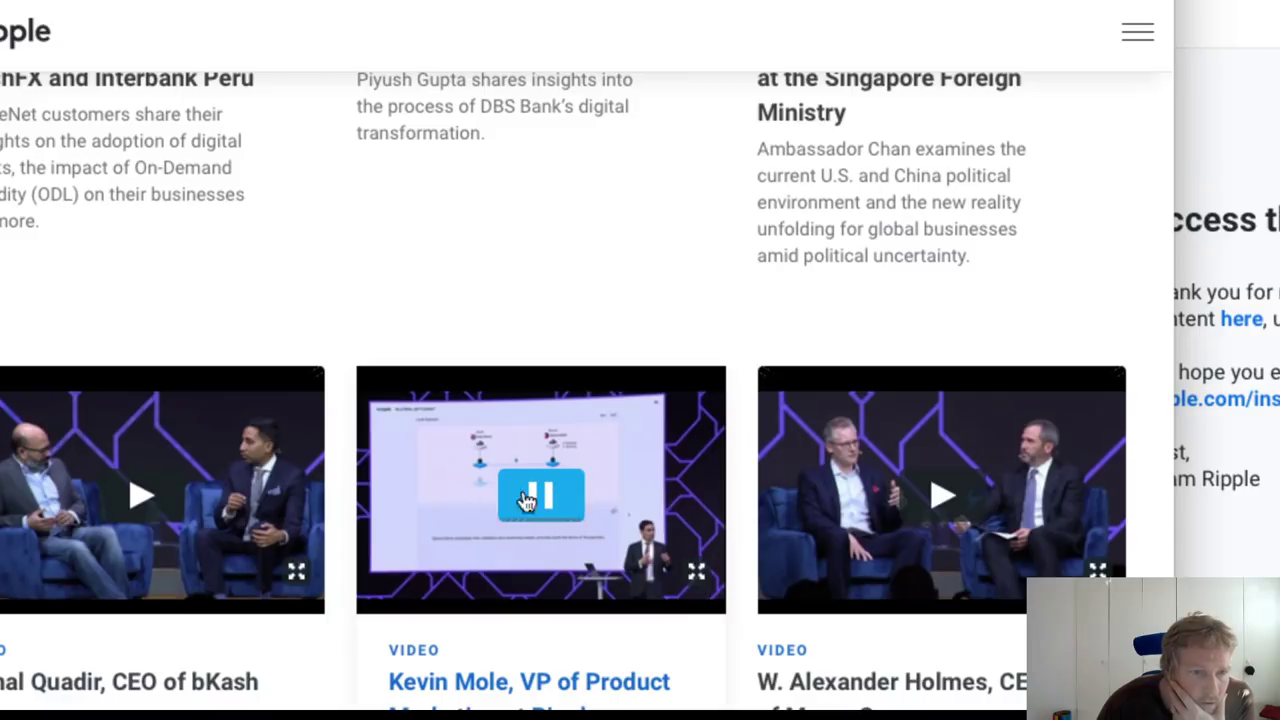
left_click(657, 572)
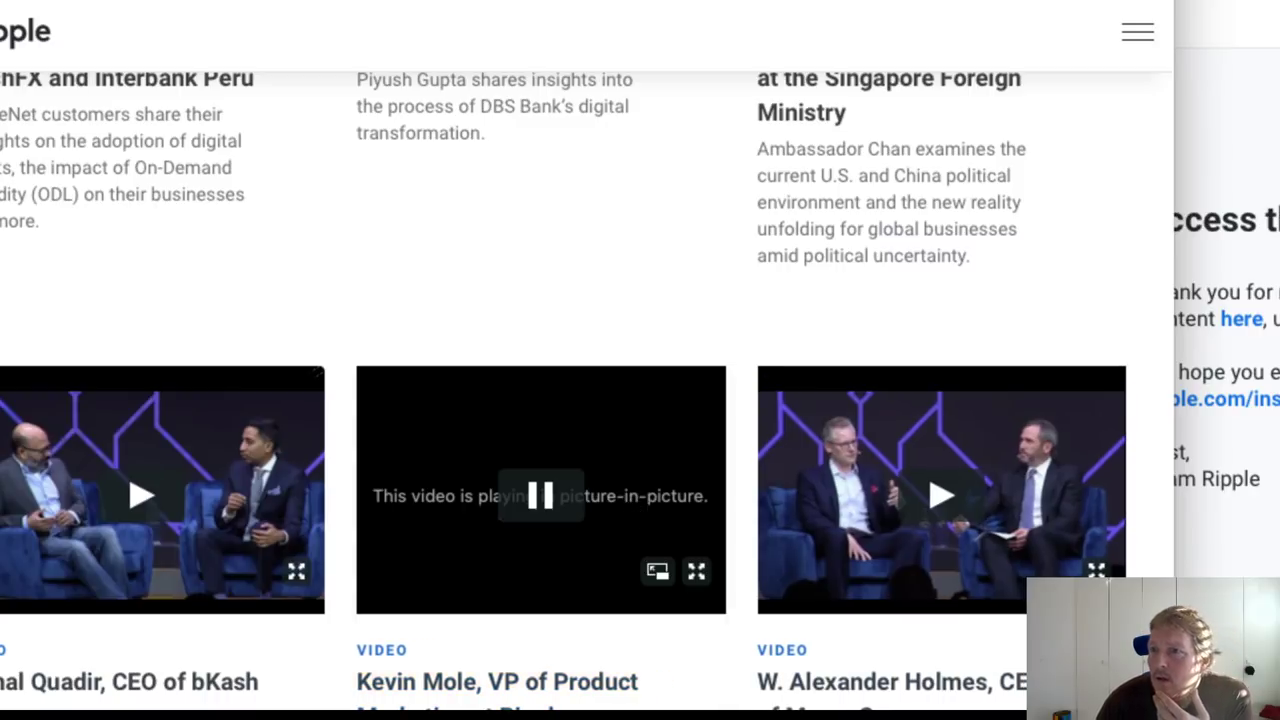
left_click_drag(620, 2, 494, 51)
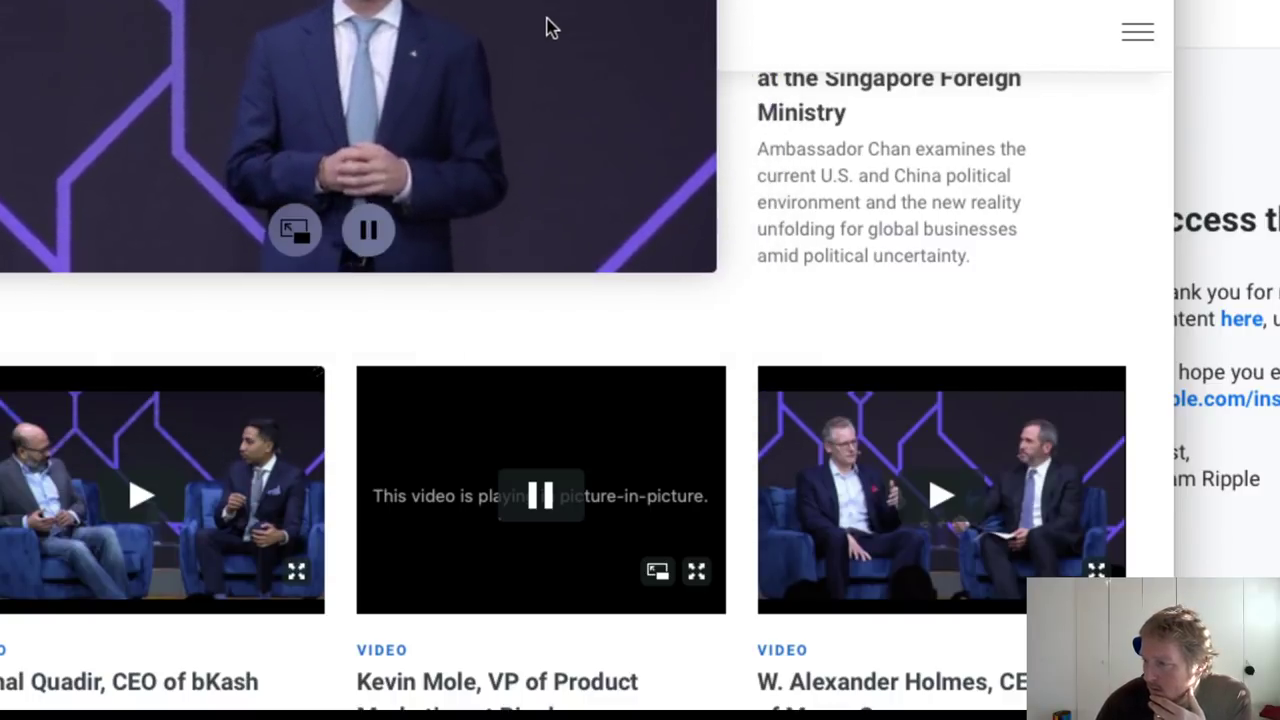
scroll(788, 362, "up", 4)
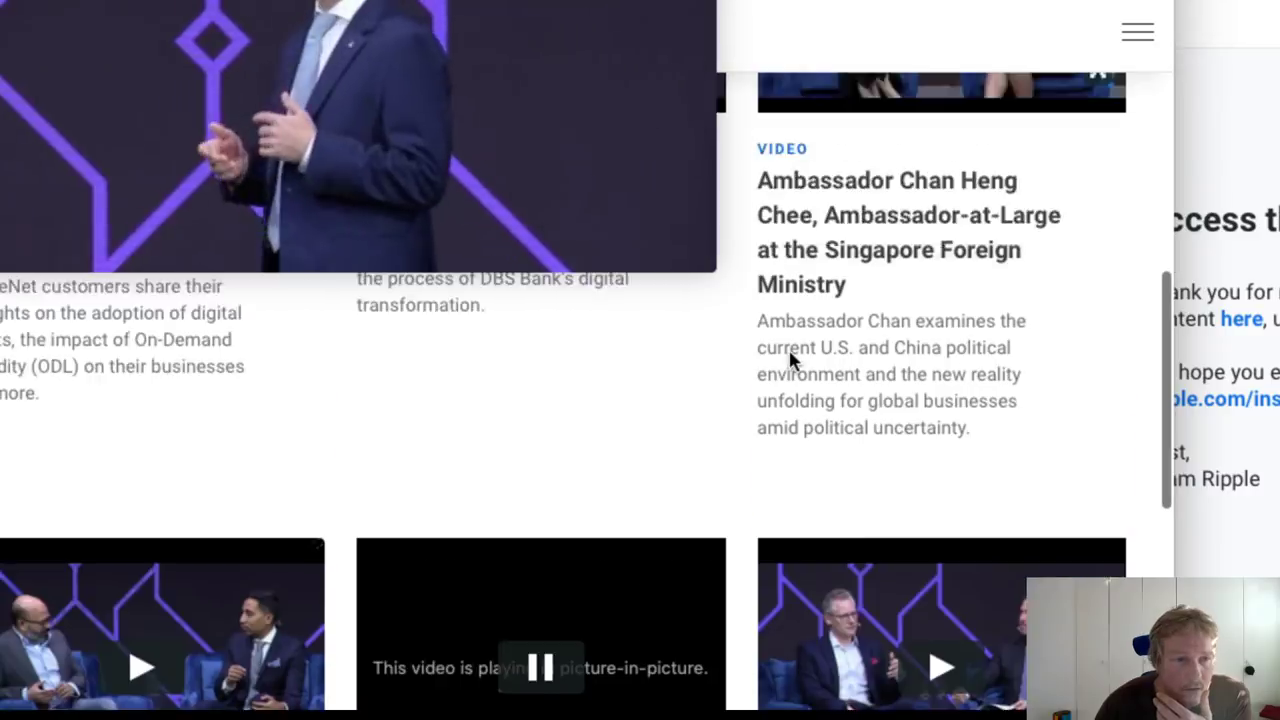
scroll(790, 362, "down", 3)
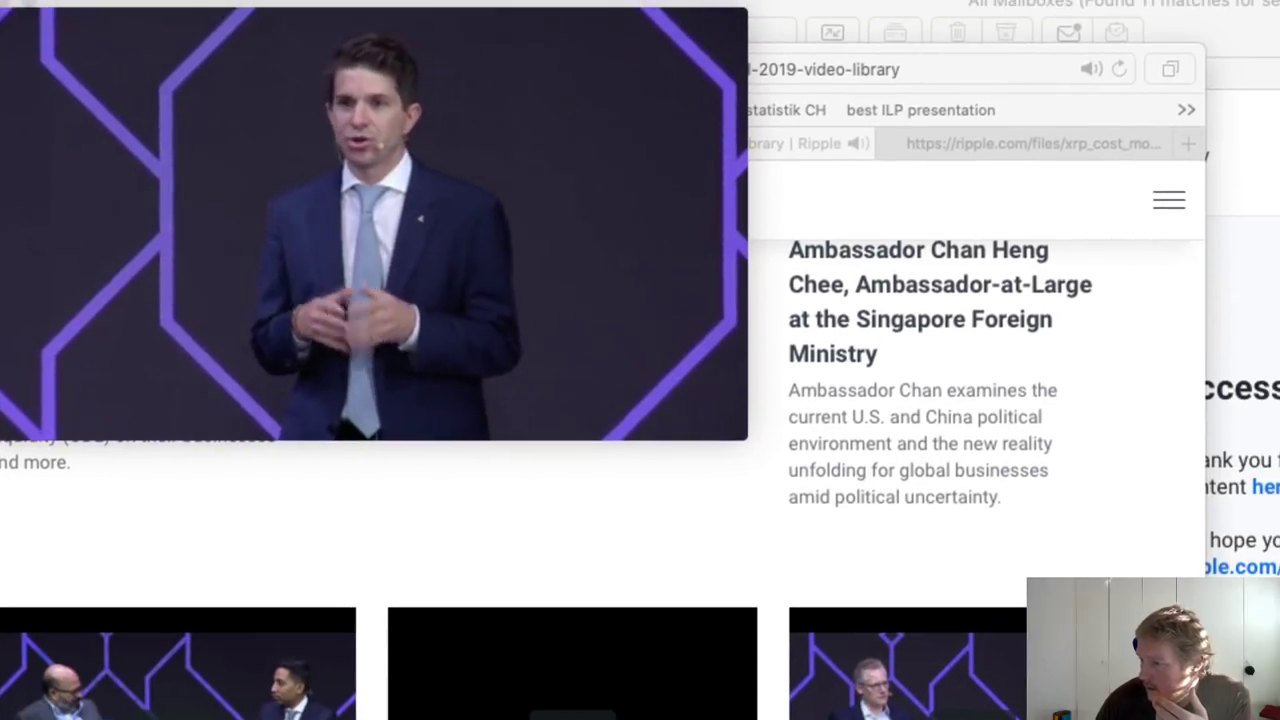
left_click_drag(749, 443, 1279, 719)
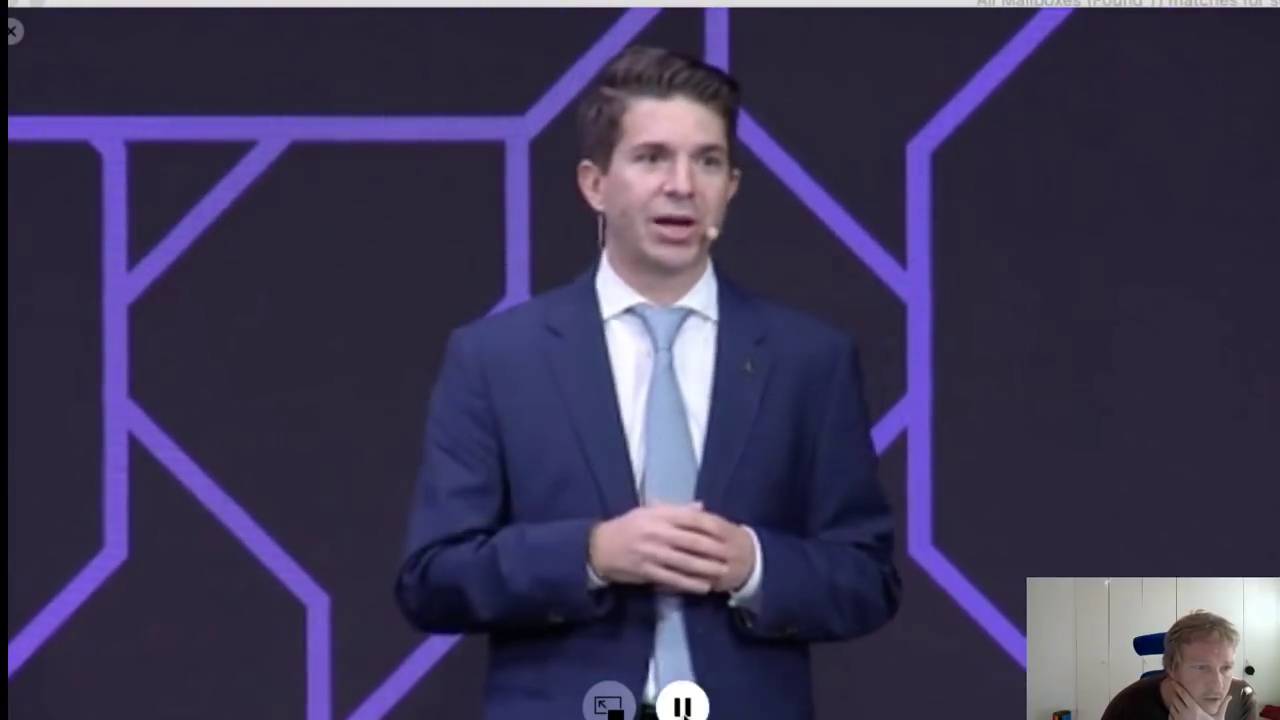
- Watch the talk's RippleNet demo, pause it at the Philippines corridor overview and close the floating video
left_click(684, 706)
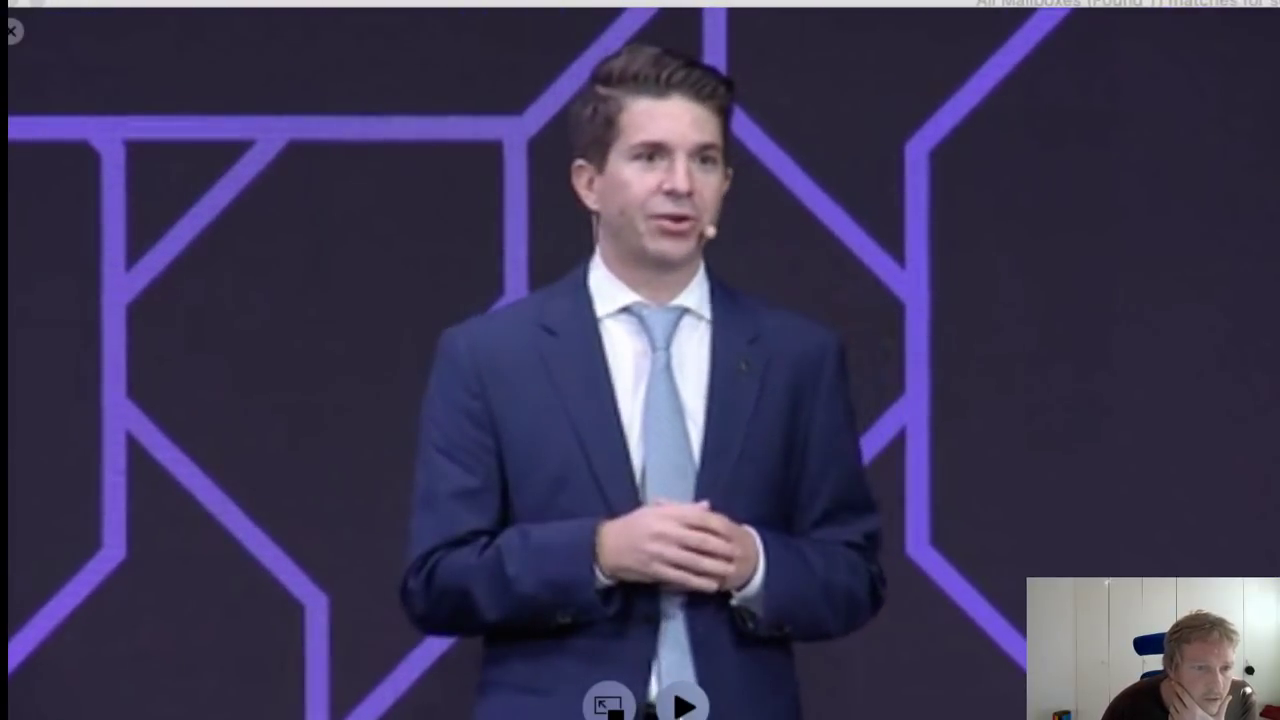
left_click(608, 706)
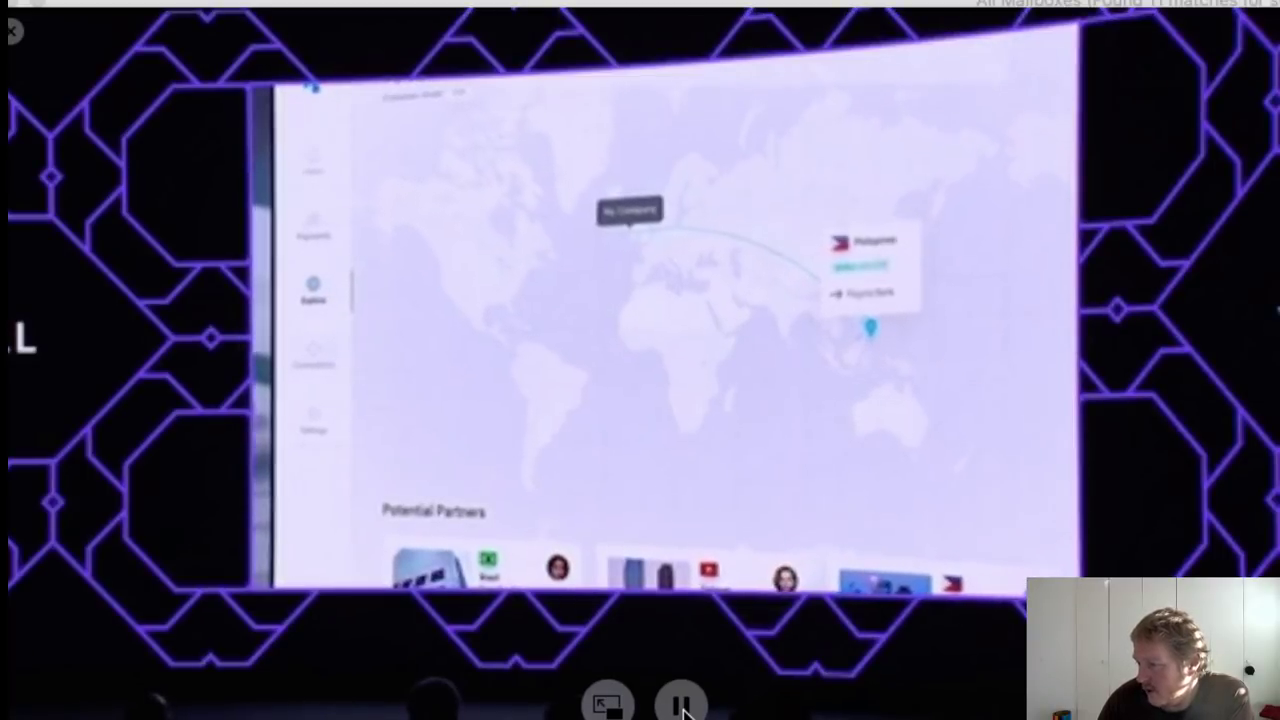
left_click(682, 705)
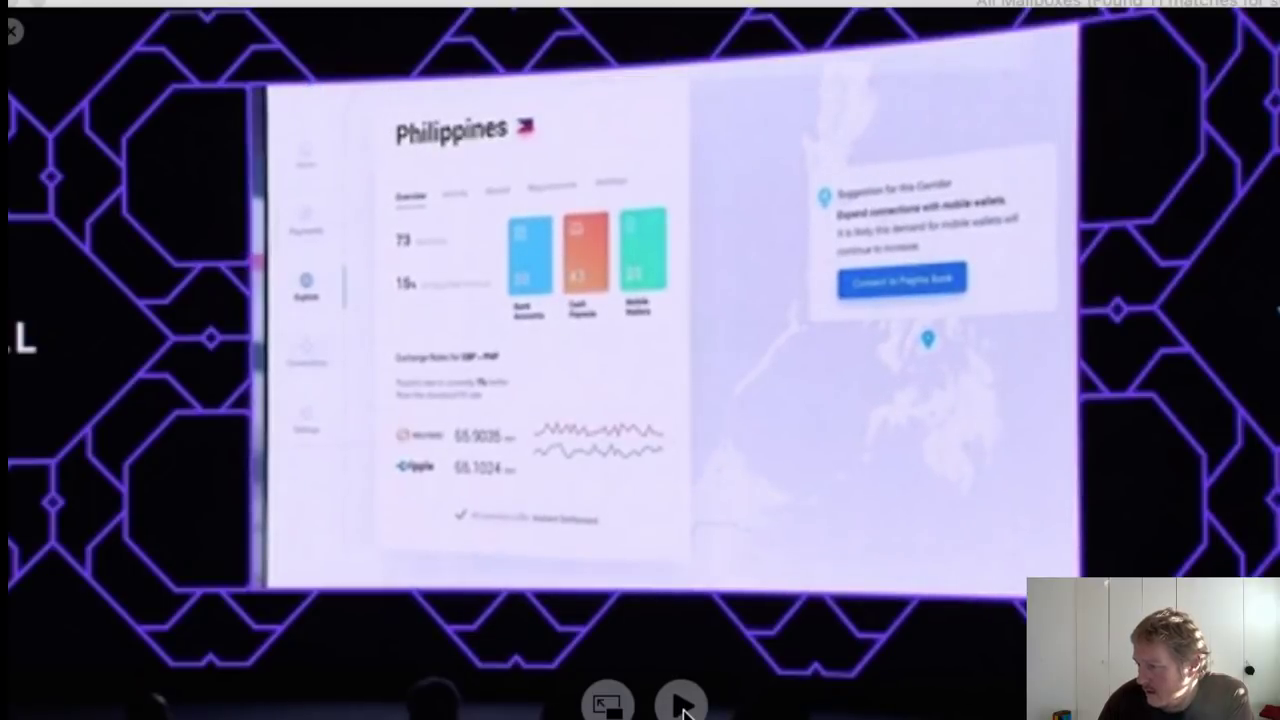
left_click(12, 33)
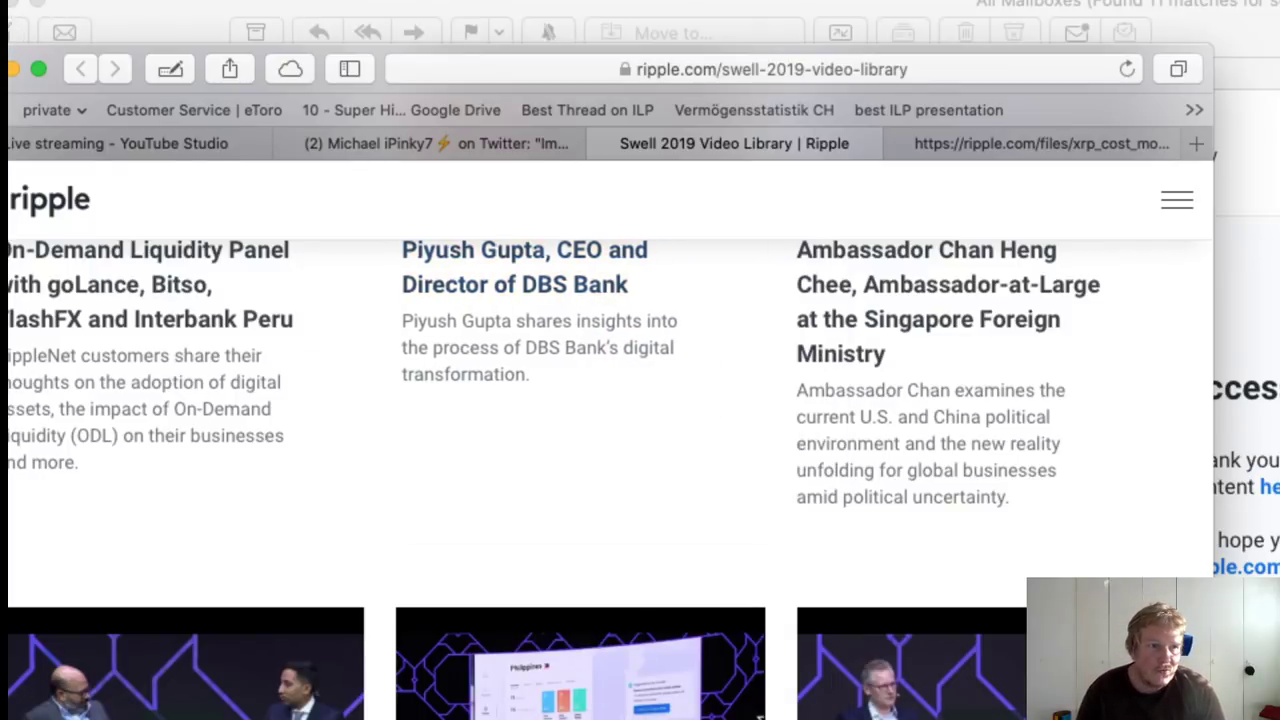
- Switch back to the Numbers spreadsheet and inspect the cost rows on Sheet 1, selecting the RippleNet Home cost savings value
key("super+tab")
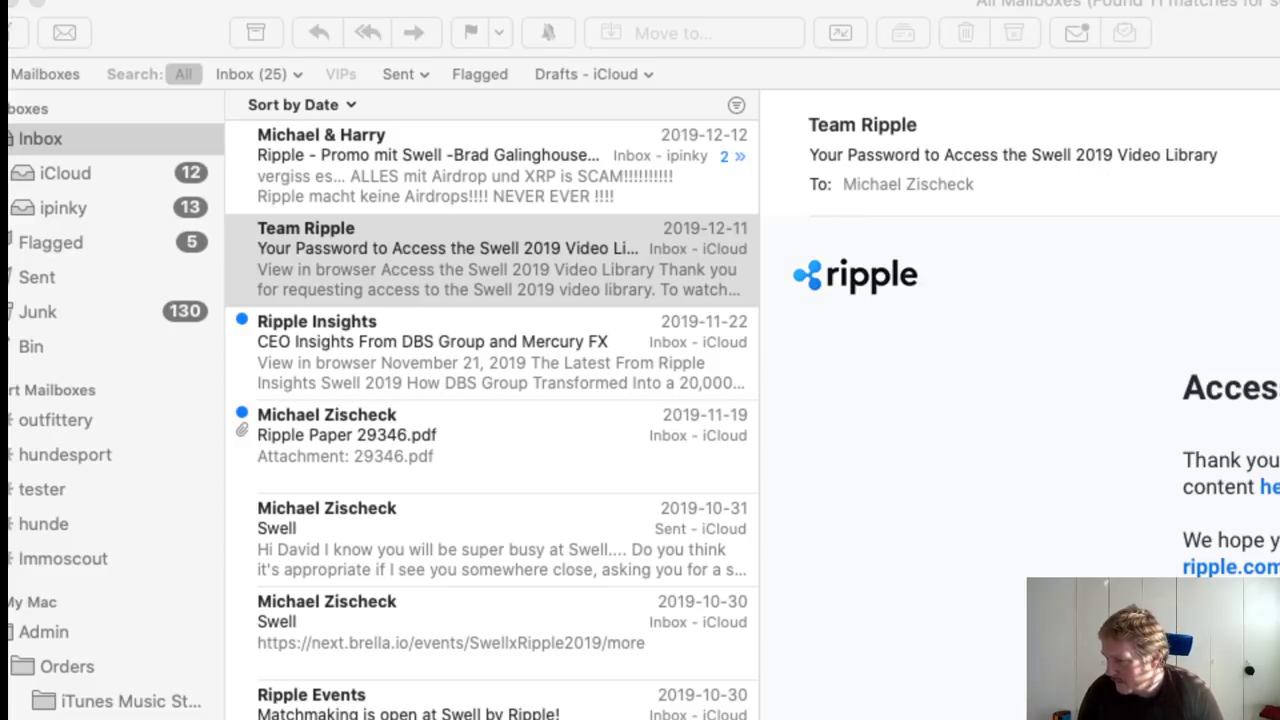
key("super+Tab")
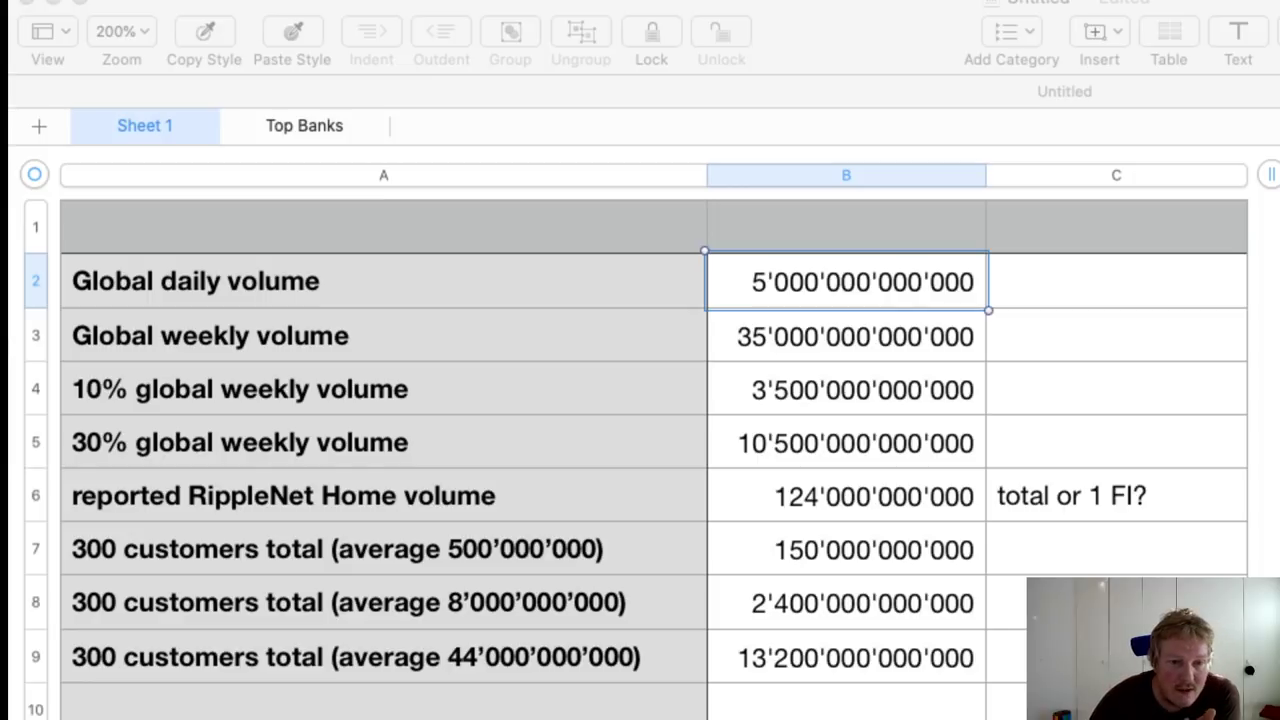
scroll(650, 430, "down", 5)
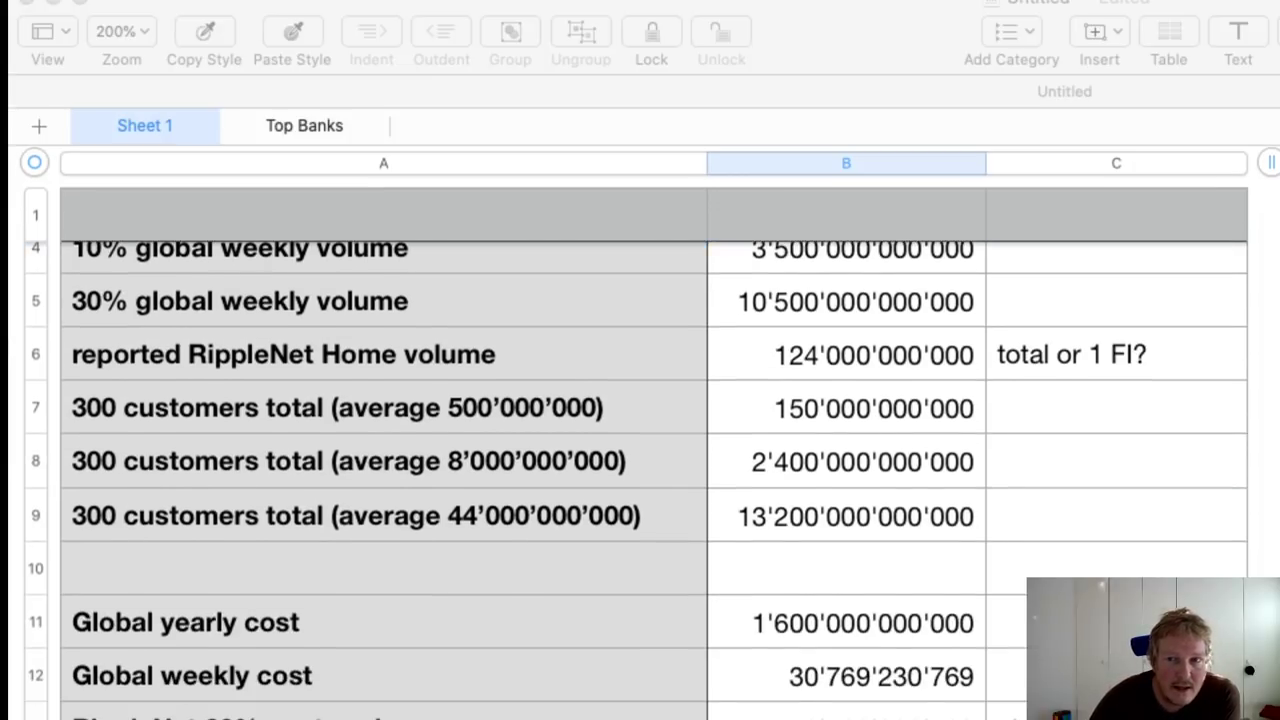
scroll(945, 712, "down", 3)
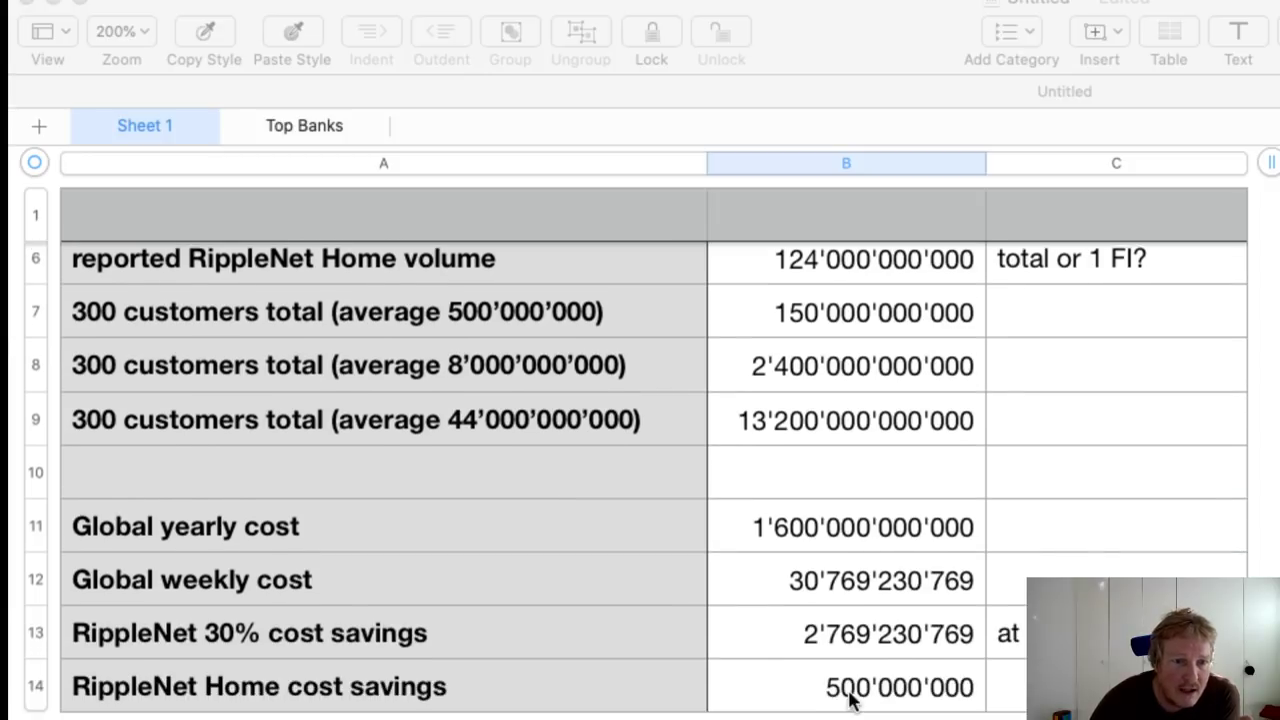
left_click(866, 700)
left_click(890, 697)
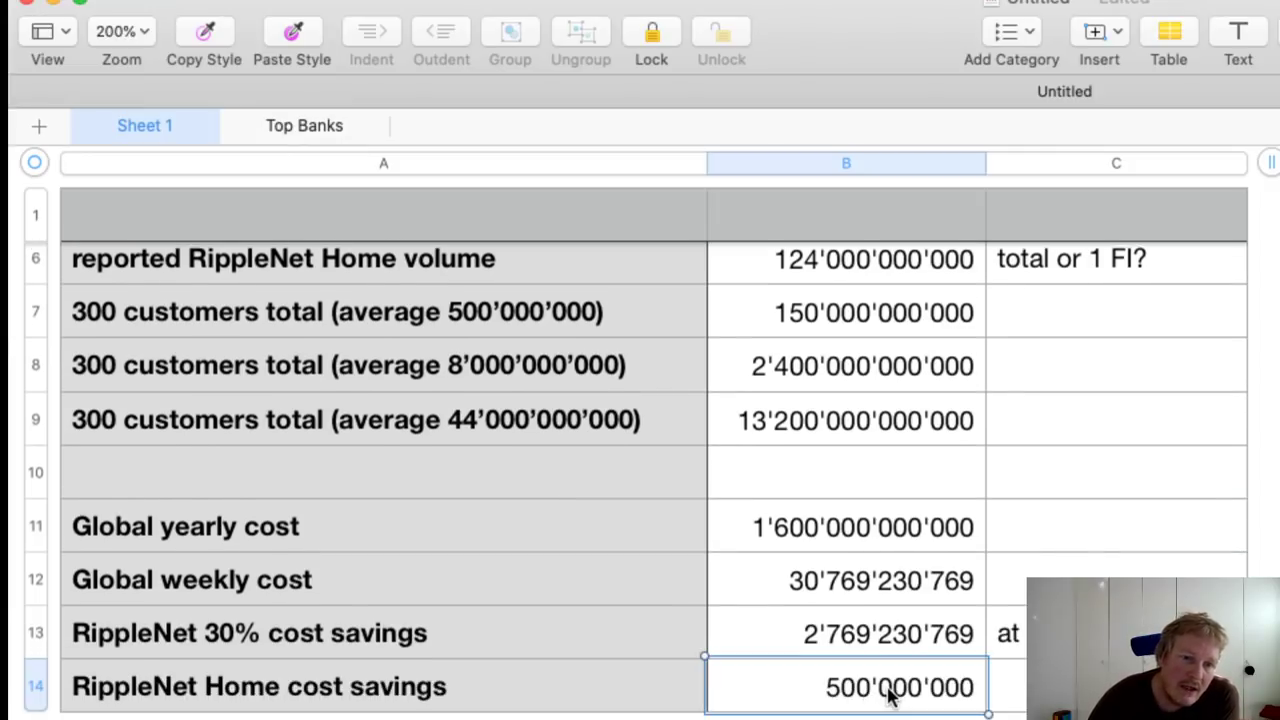
scroll(890, 697, "down", 3)
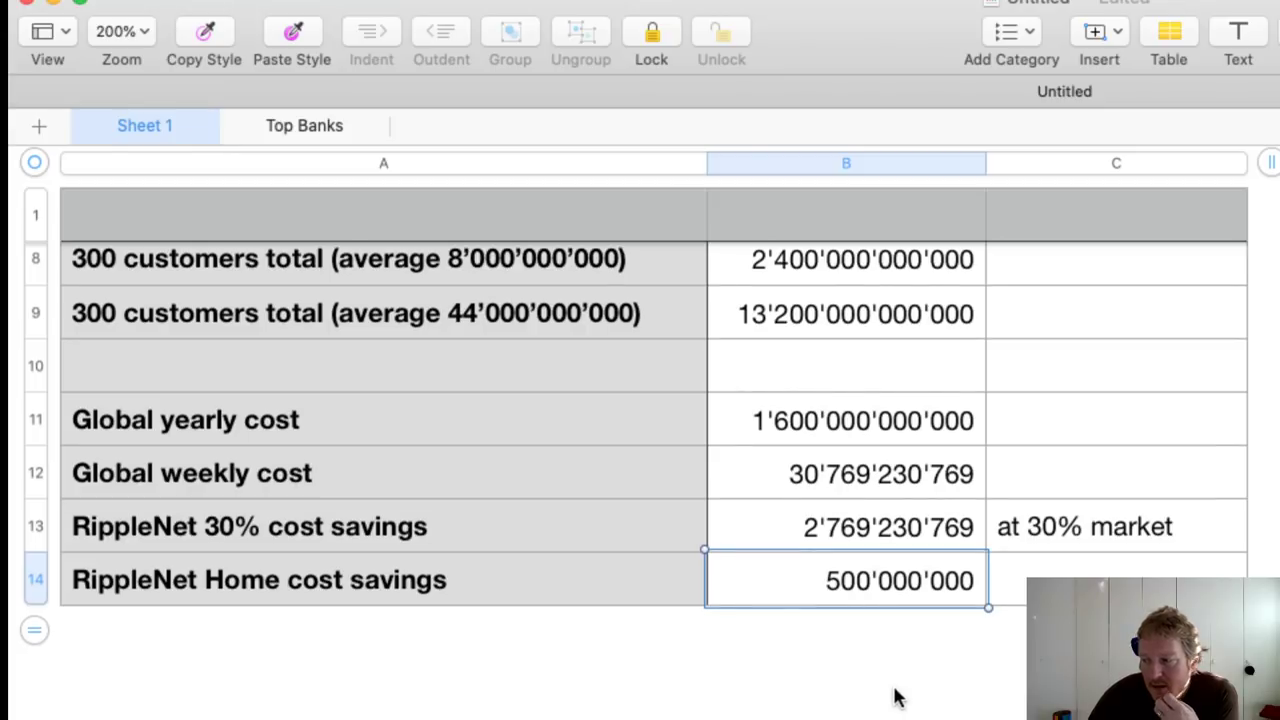
- Review the Tx volume billions values on the Top Banks sheet from the green and orange rows up to the higher-ranked banks
left_click(308, 125)
scroll(491, 580, "up", 10)
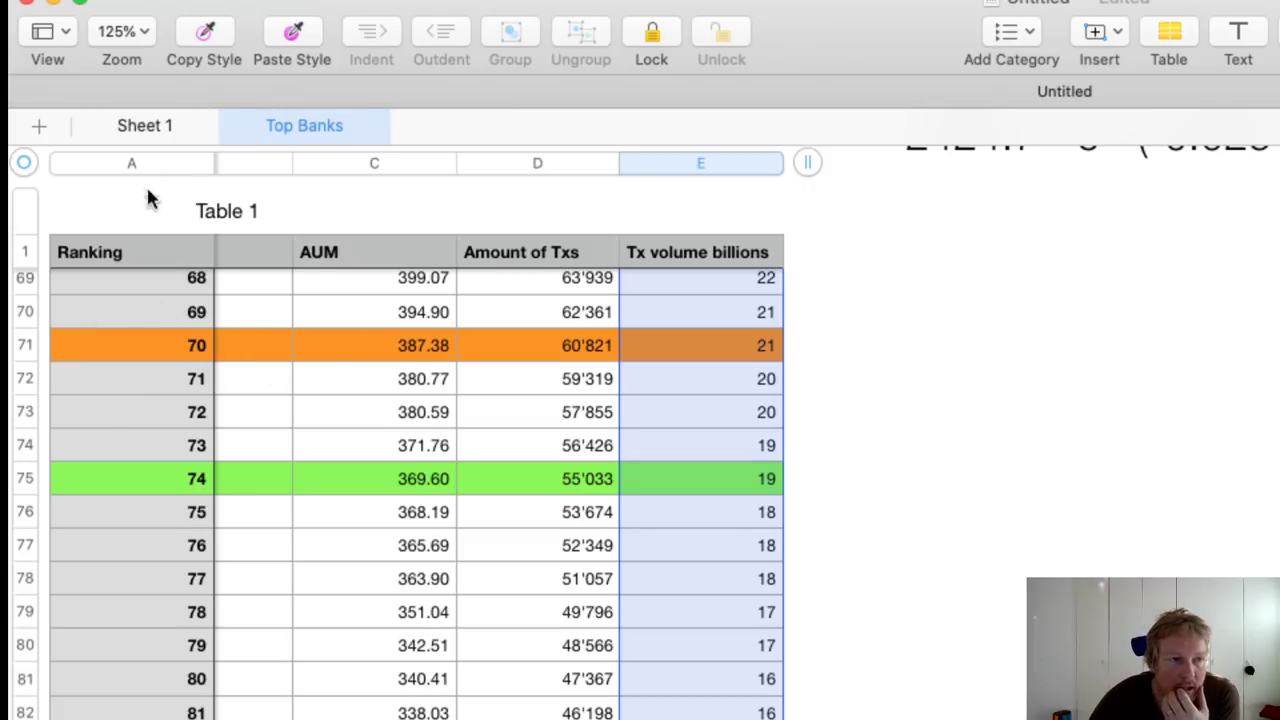
left_click(152, 128)
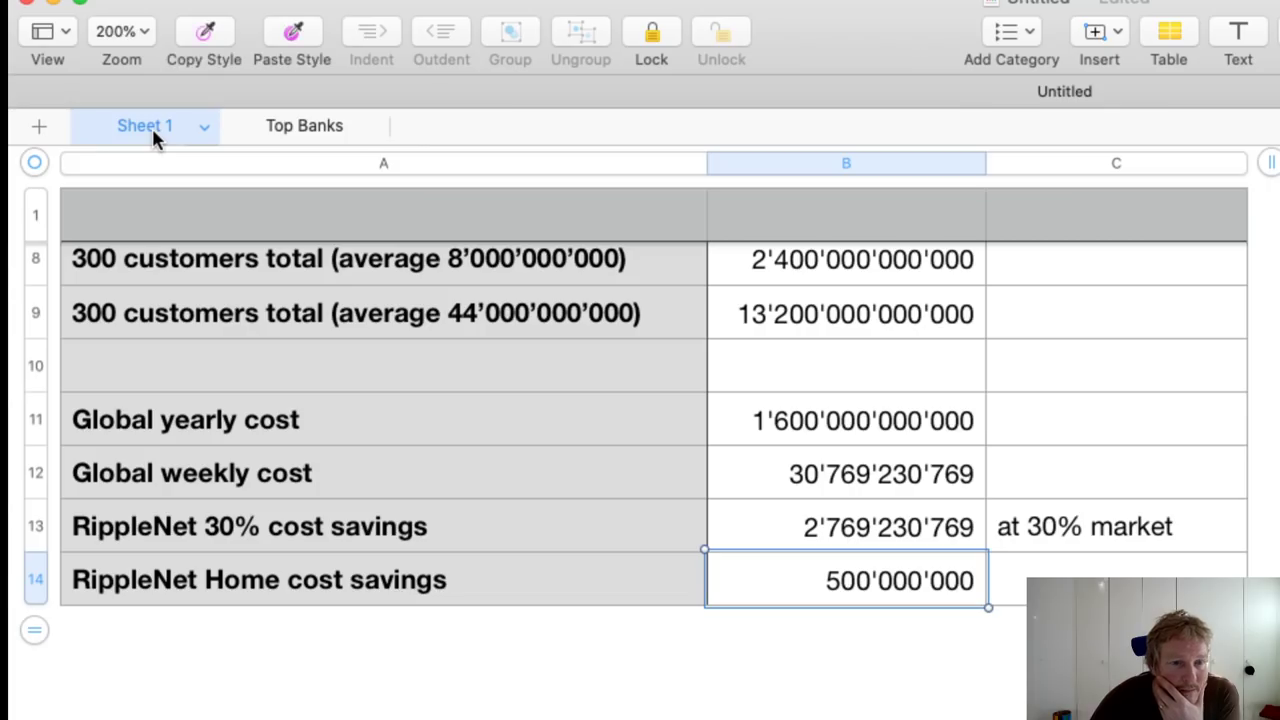
left_click(316, 135)
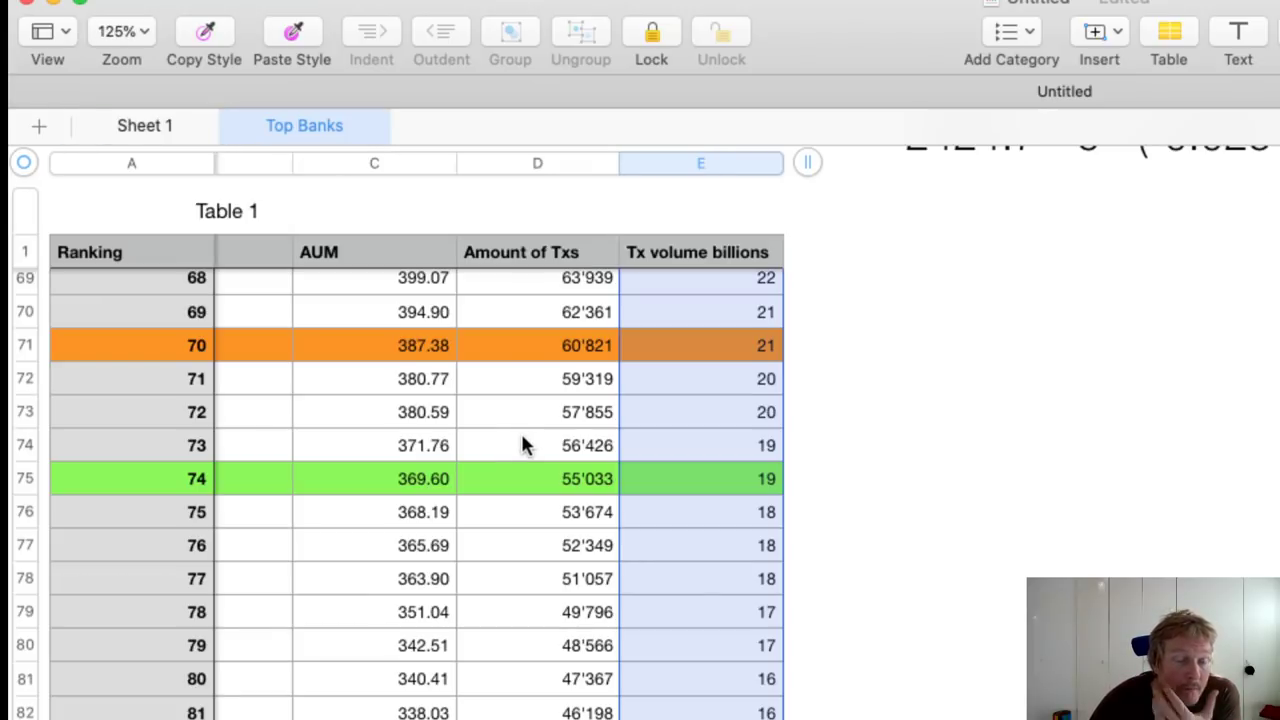
scroll(522, 437, "up", 2)
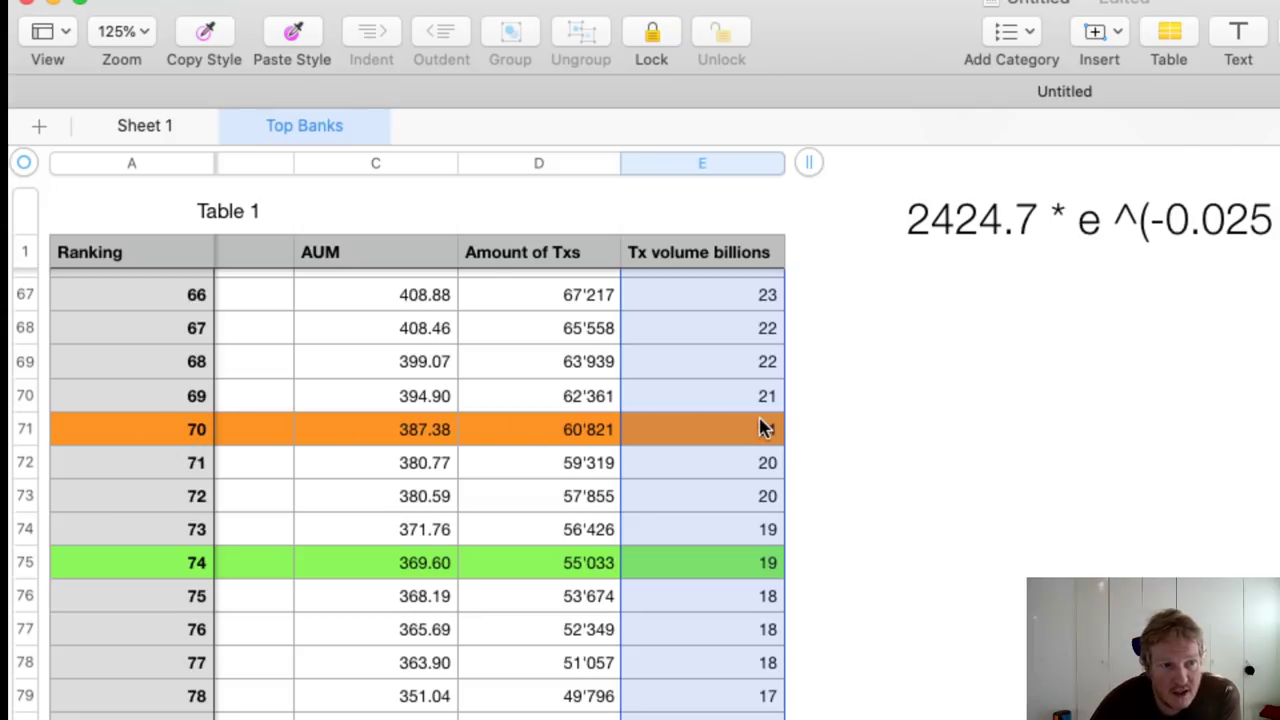
scroll(760, 428, "up", 10)
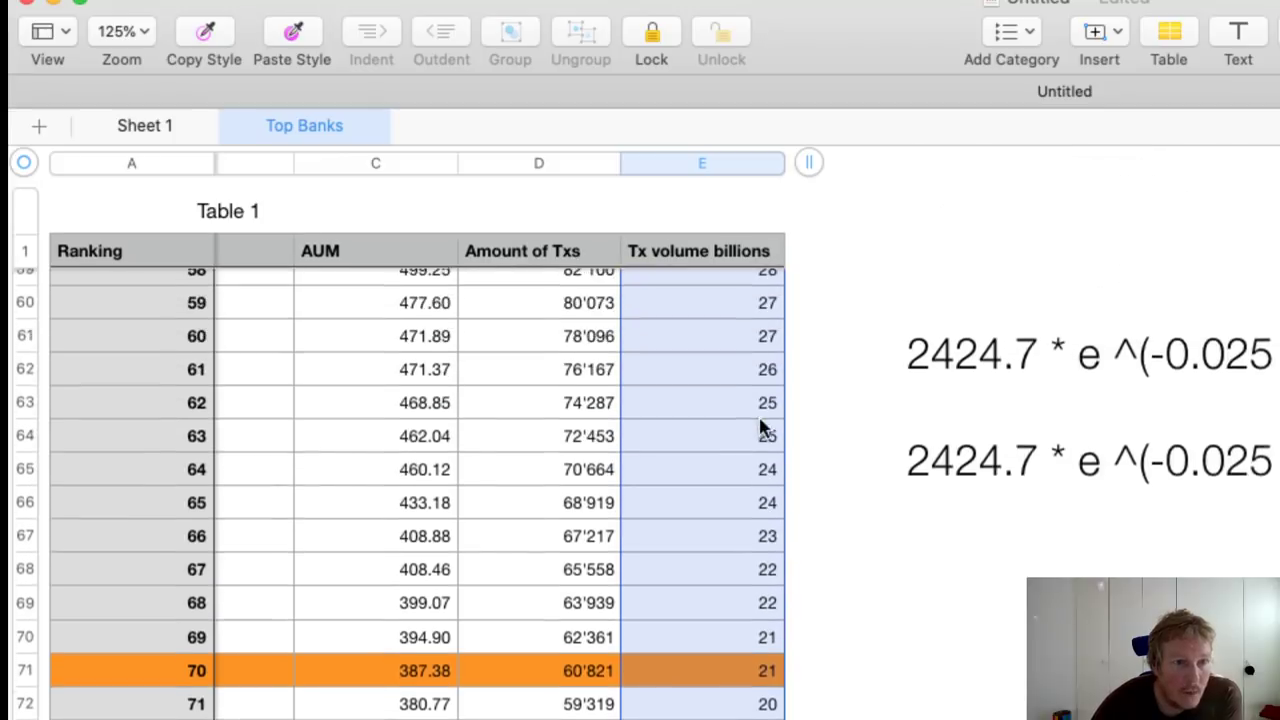
scroll(760, 428, "up", 4)
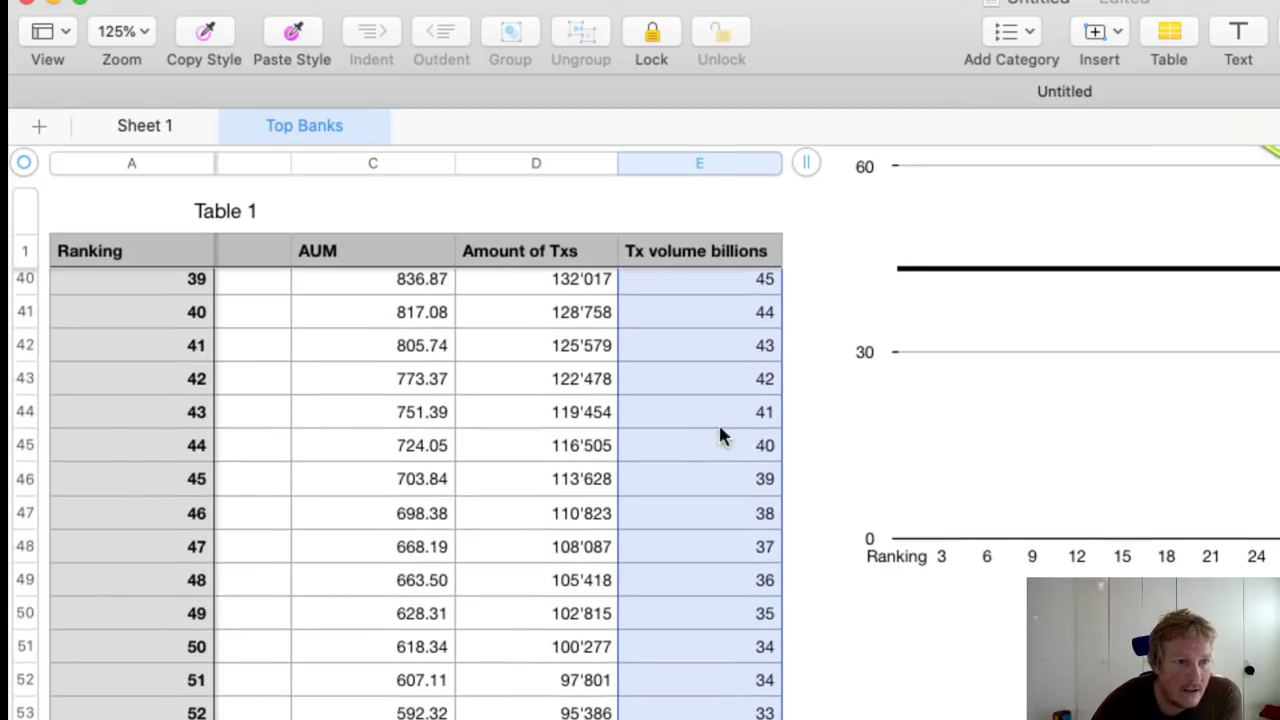
- Restore the full width of the Name column and select HSBC's row from Name through Tx volume billions
key("super+z")
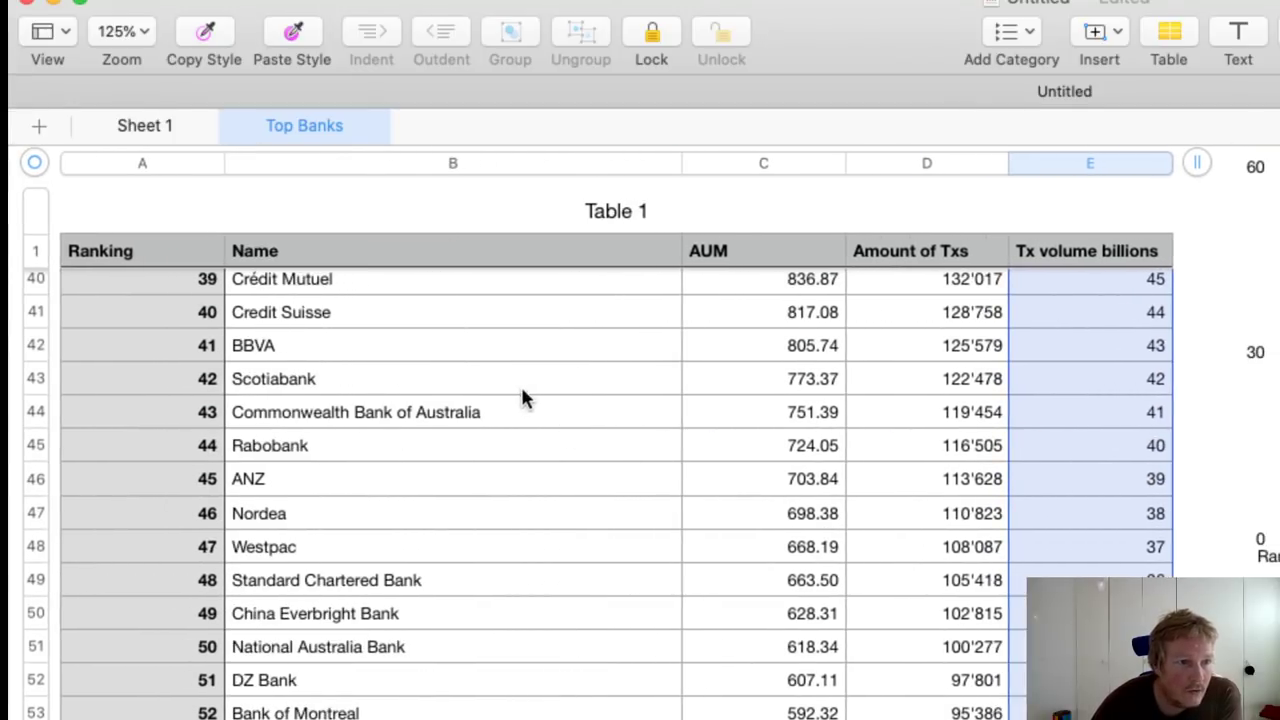
left_click(579, 352)
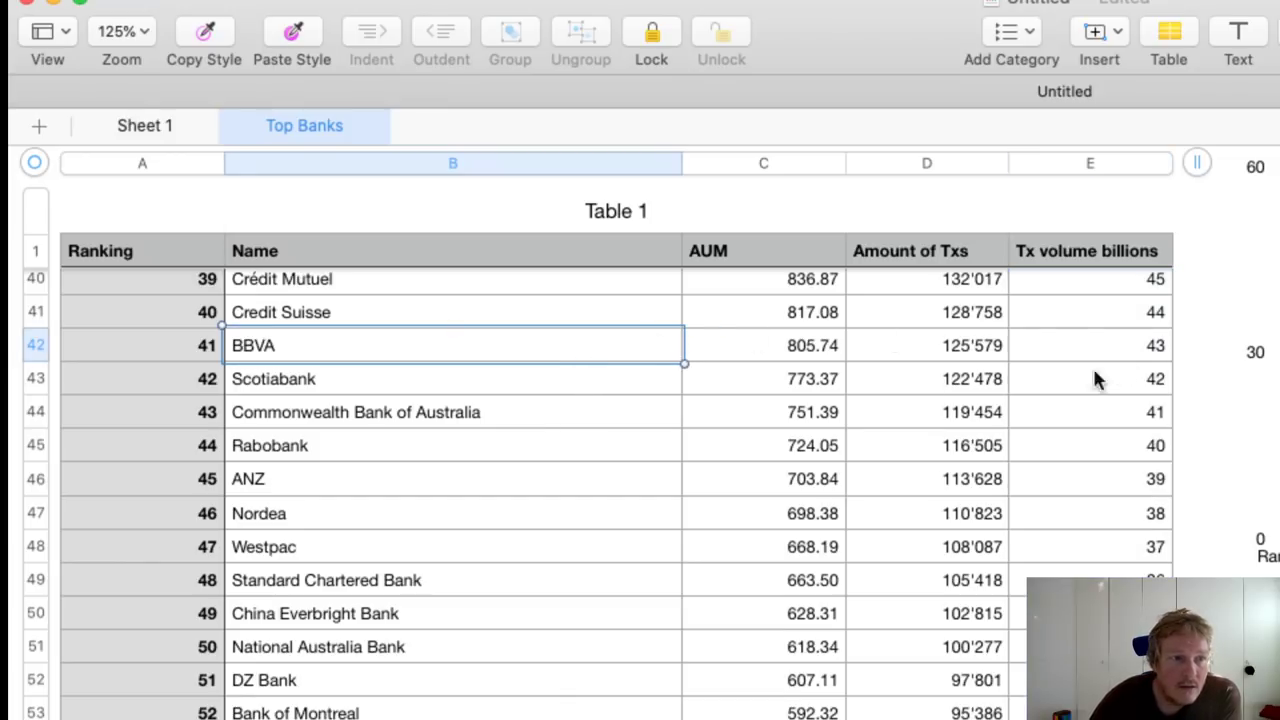
scroll(706, 397, "up", 15)
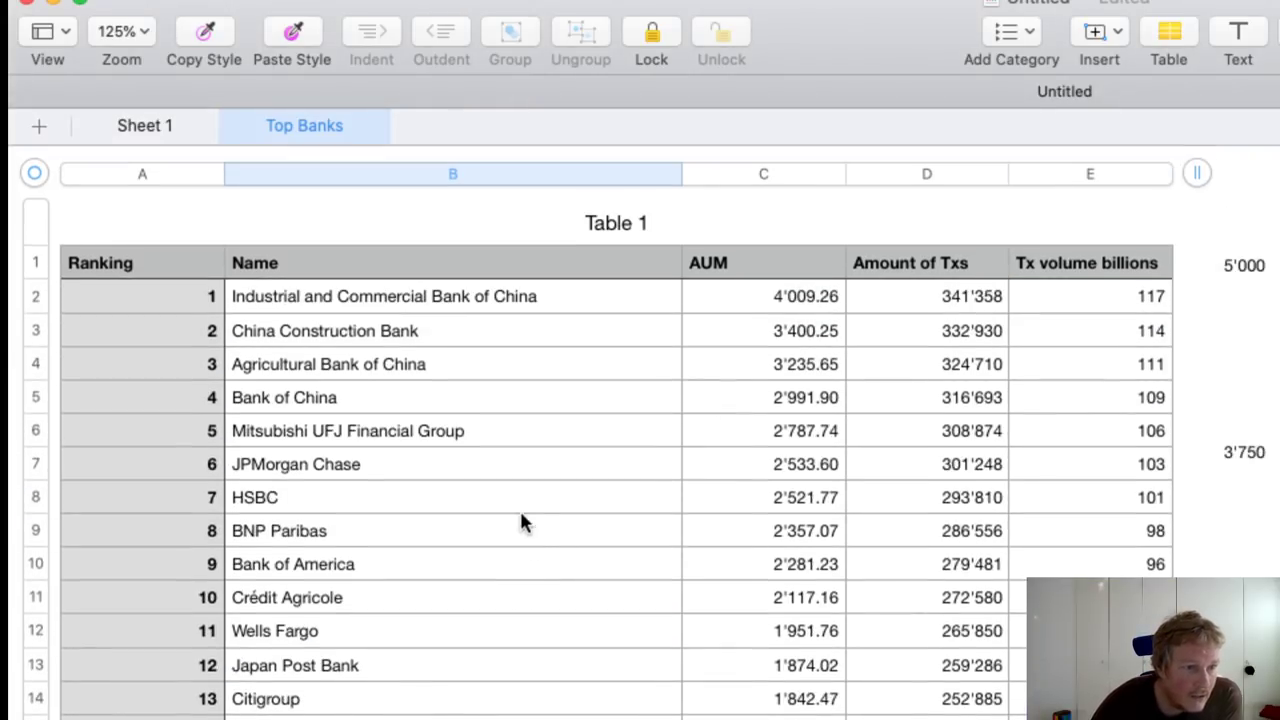
left_click(512, 497)
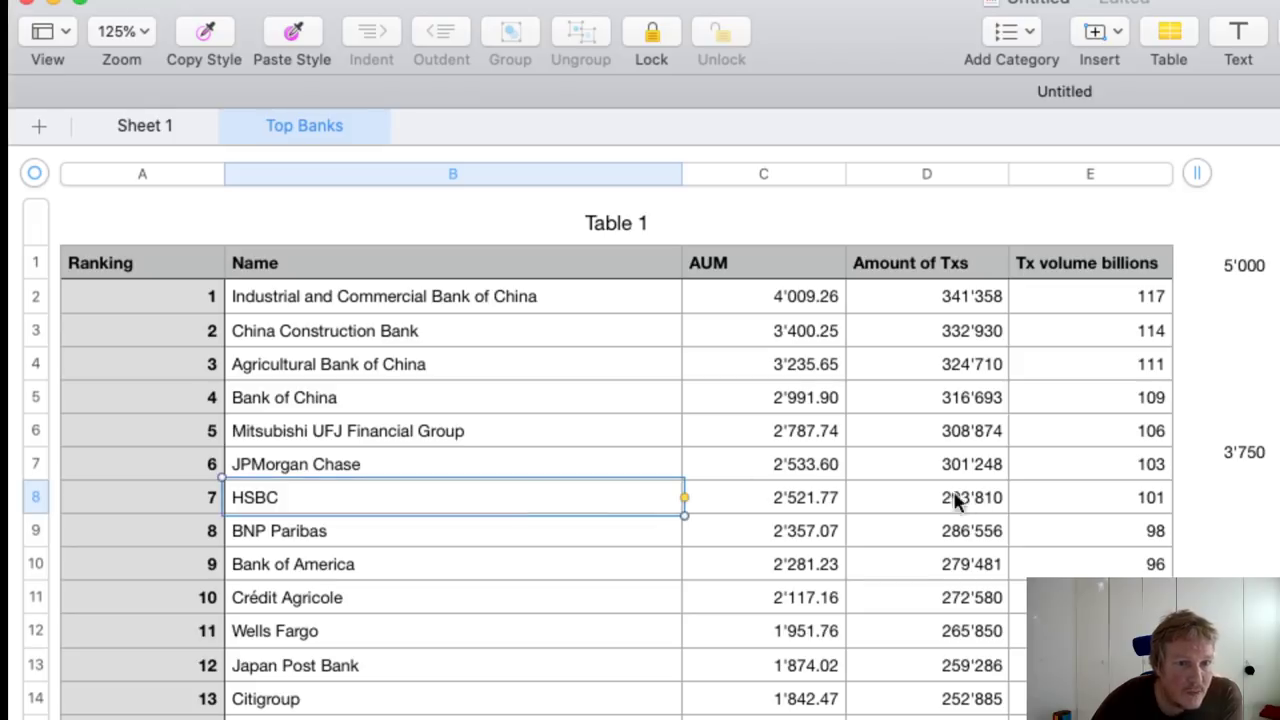
left_click(768, 496)
left_click_drag(526, 499, 1067, 503)
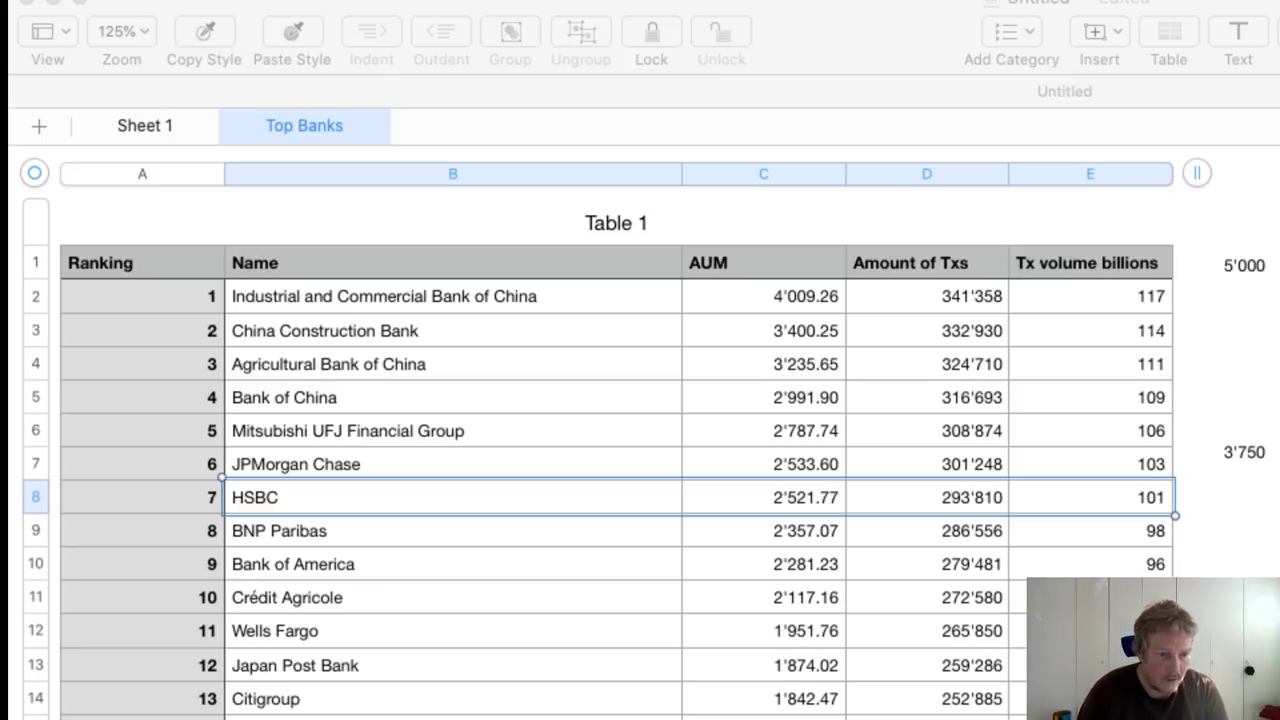
- Switch to the browser showing the #XRPCommunity Twitter thread and select the thread's web address
key("super+Tab")
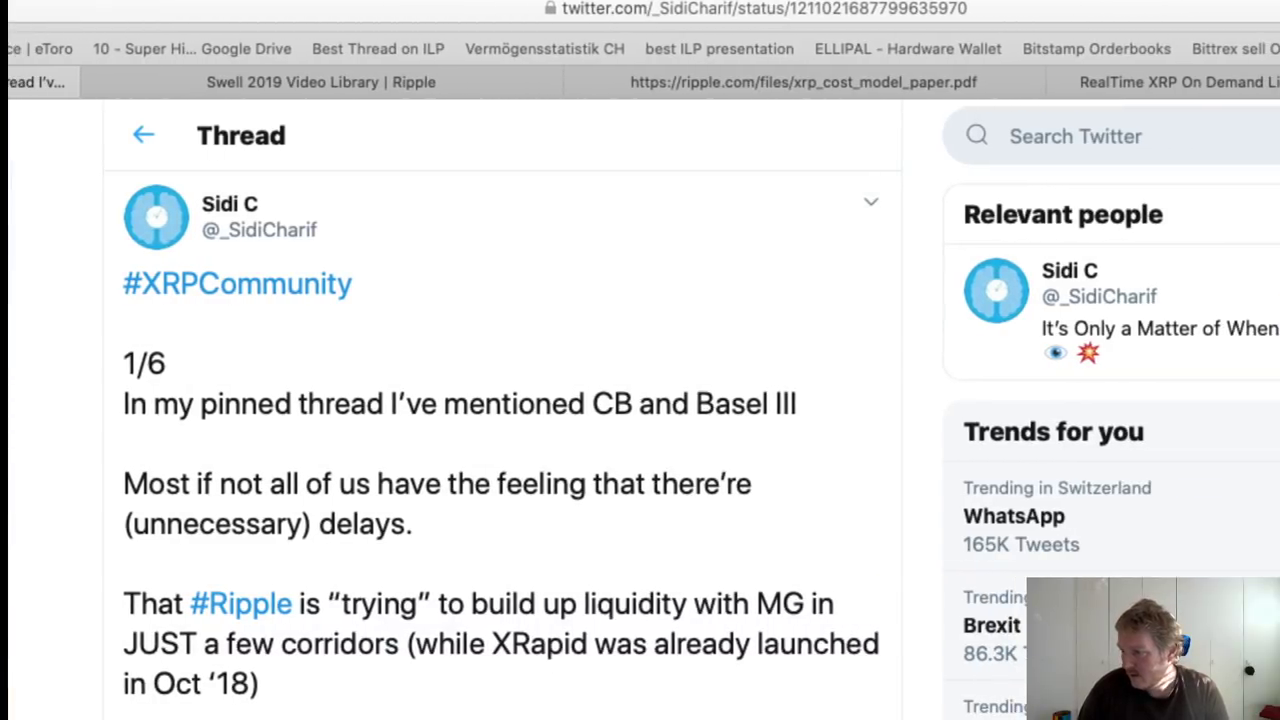
left_click(1220, 8)
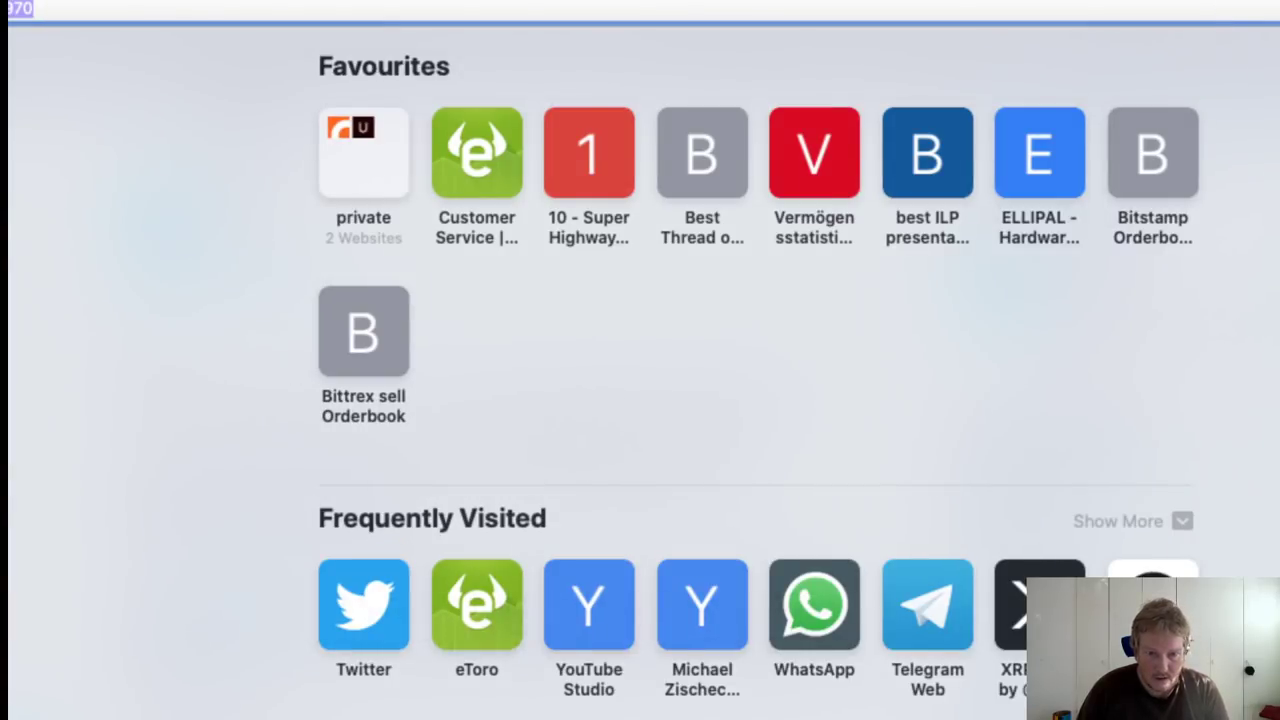
key("Escape")
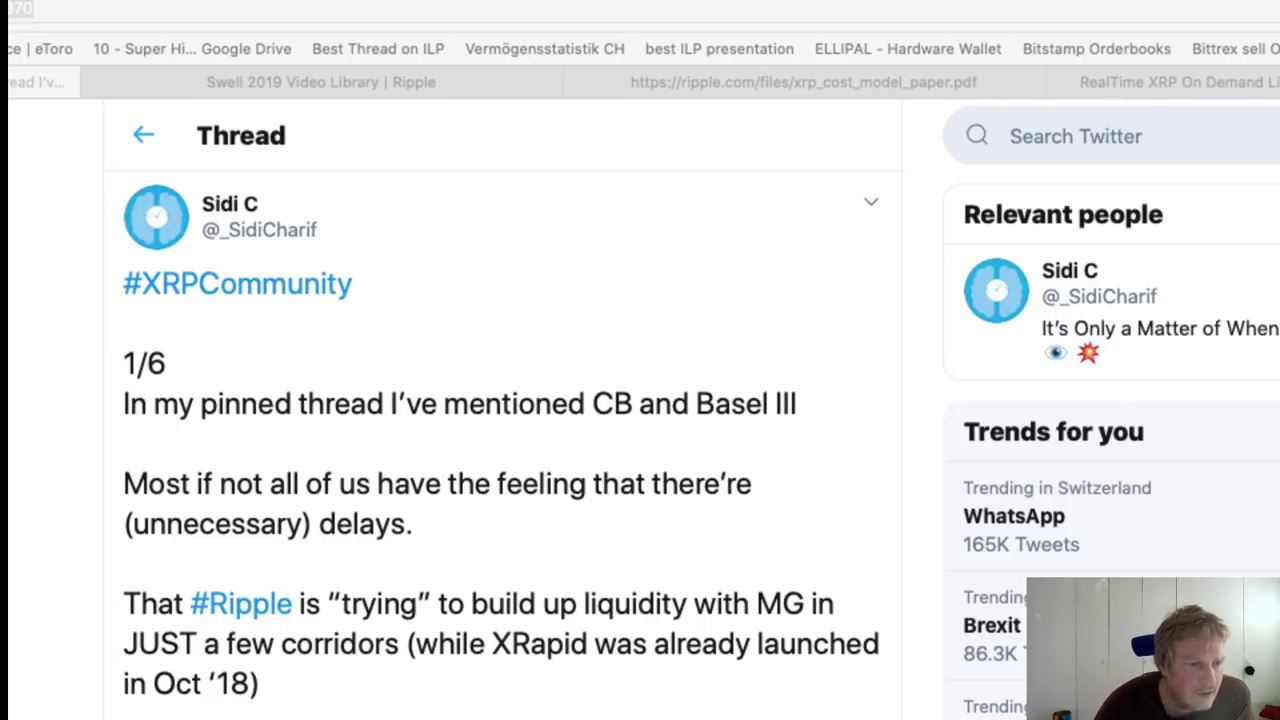
left_click(345, 487)
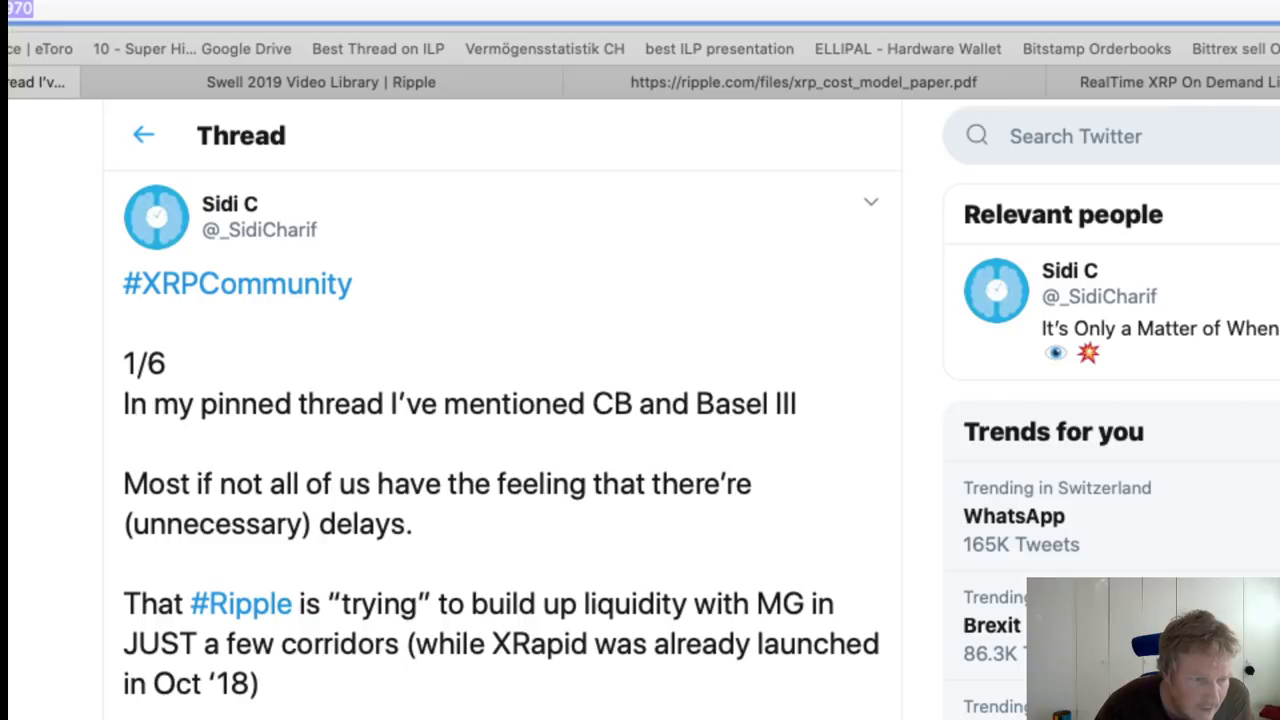